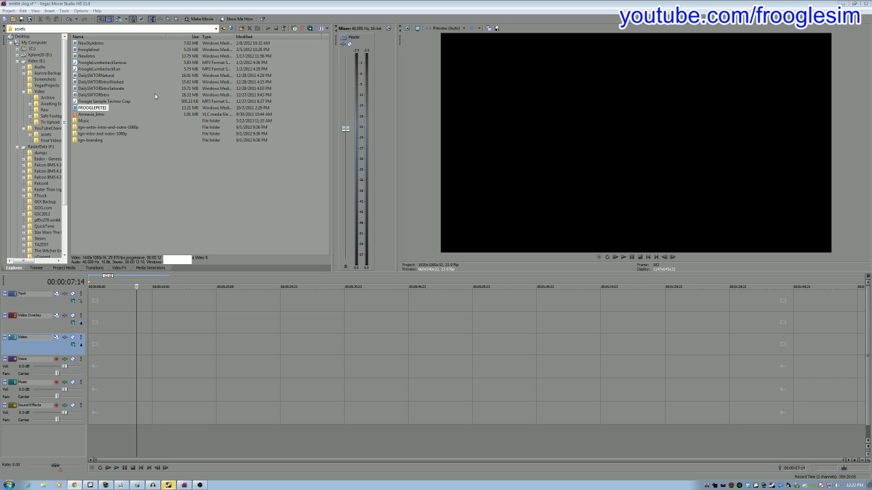
- Preview the FroogleLumberjackSerious and FroogleLumberjackFun audio files from the assets folder, stopping playback after each
click(91, 62)
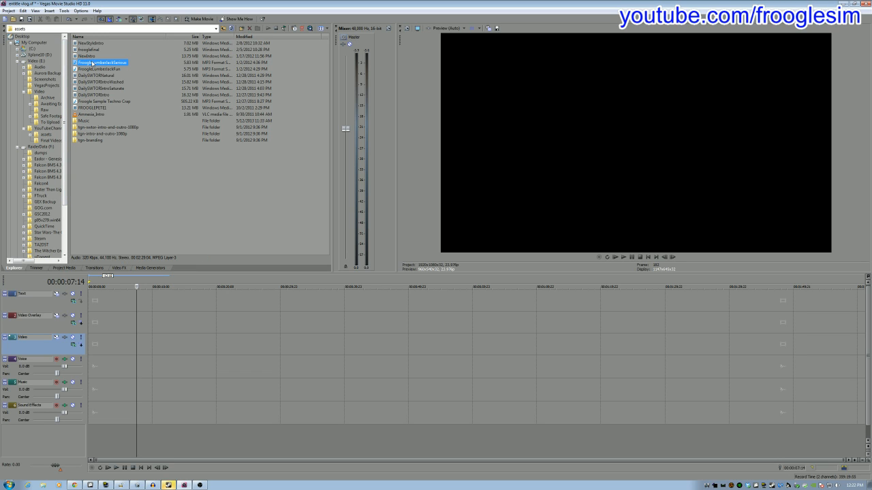
right_click(92, 63)
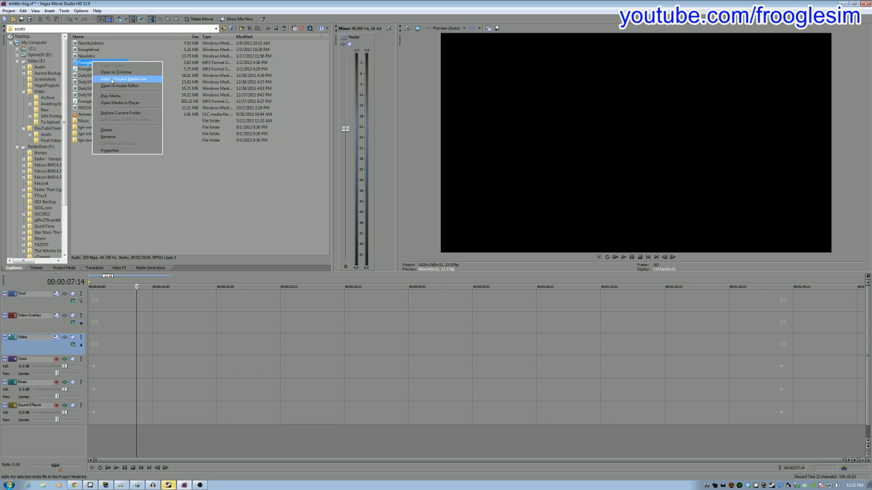
click(116, 103)
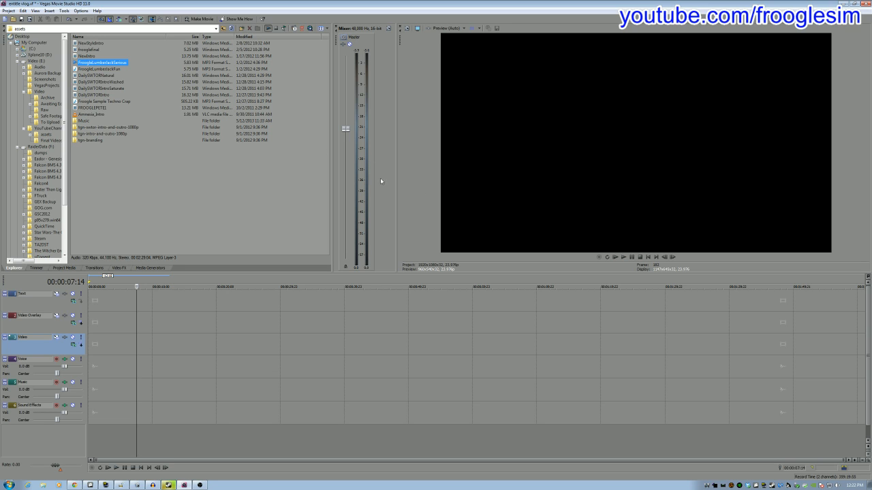
click(640, 257)
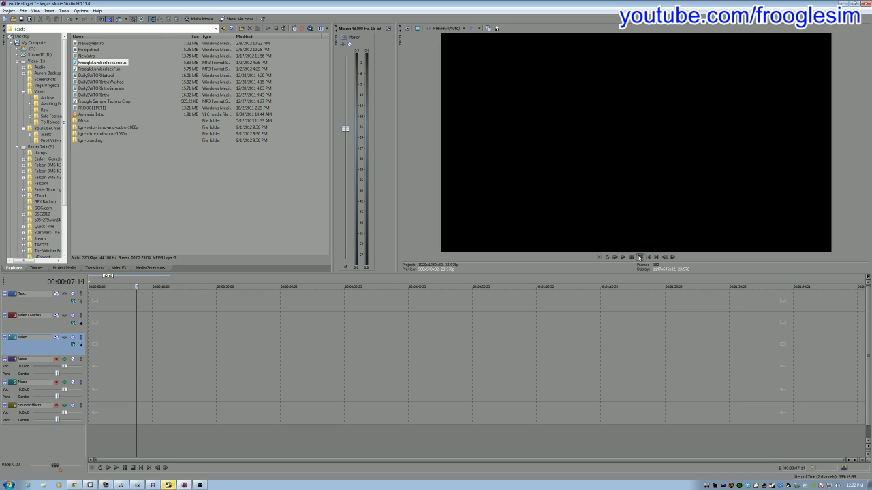
right_click(104, 69)
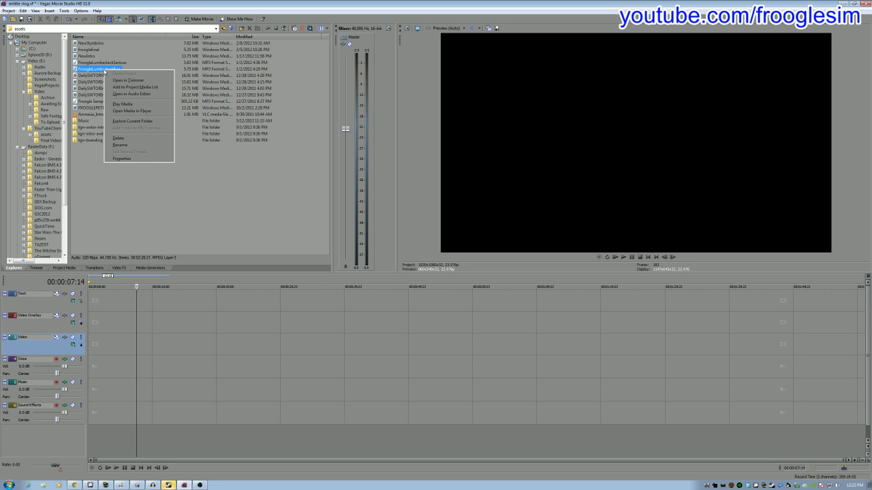
click(119, 104)
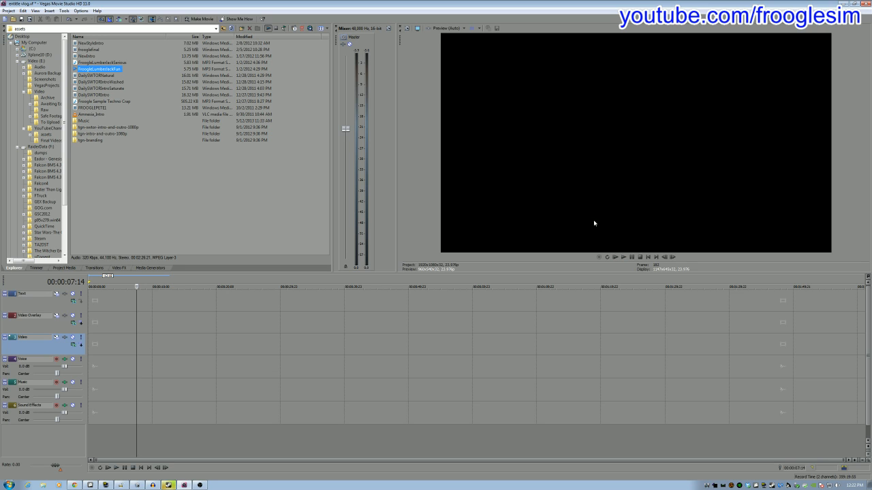
click(641, 258)
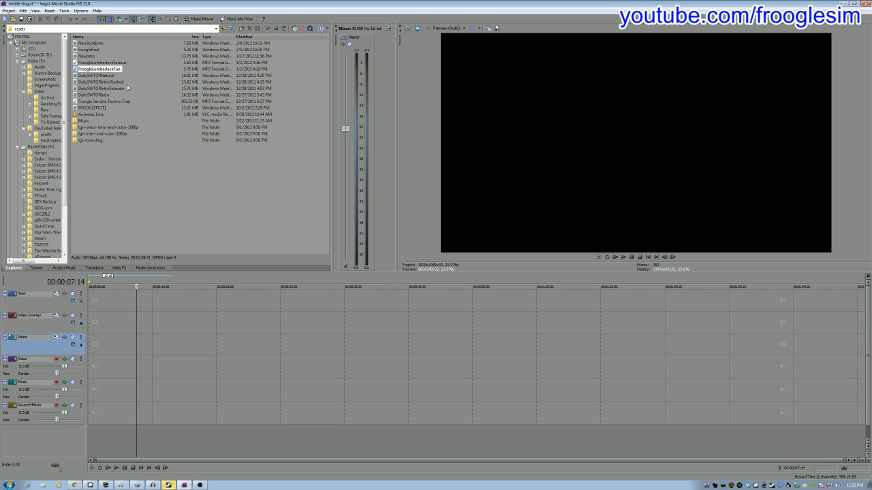
- Preview the DailySWTORIntro video from the assets folder and stop playback
click(111, 75)
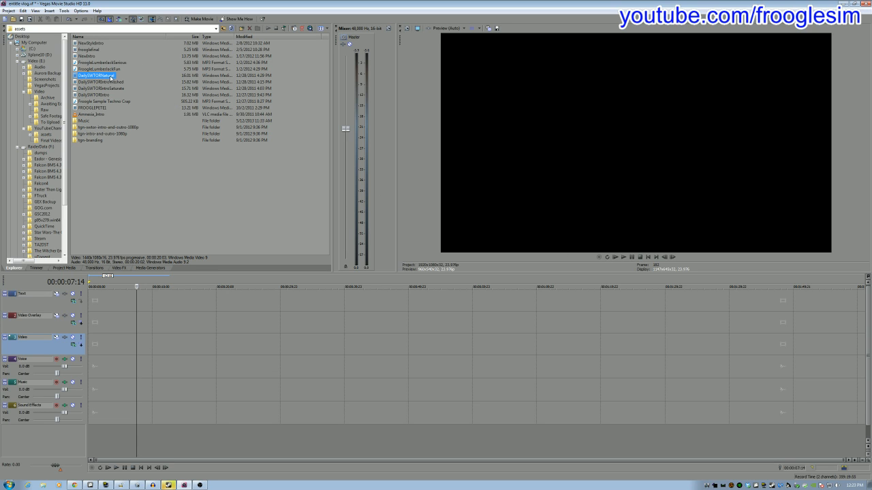
click(108, 95)
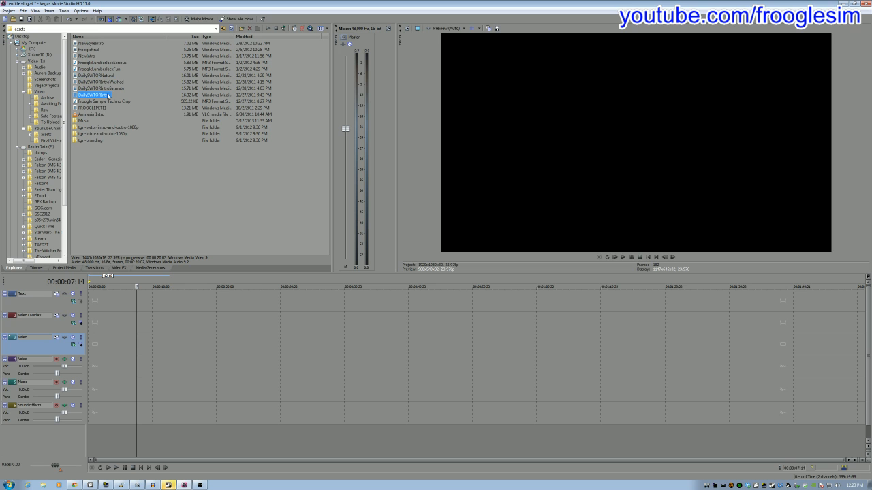
right_click(107, 95)
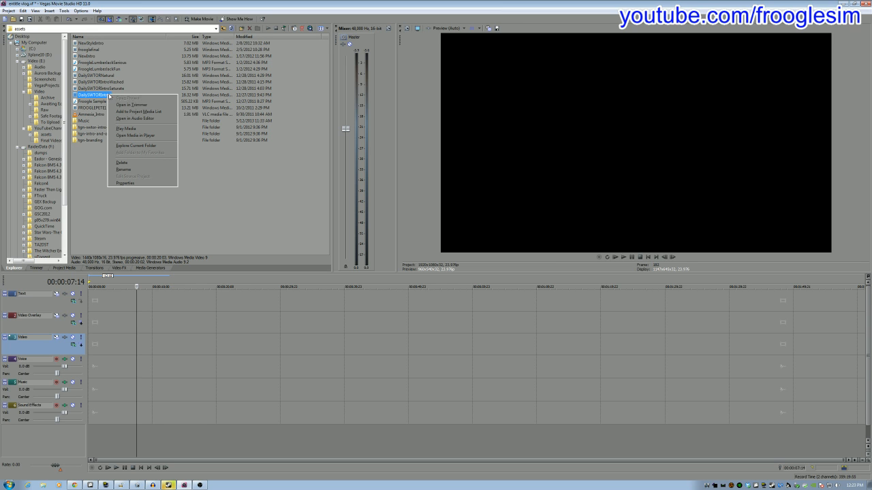
click(160, 129)
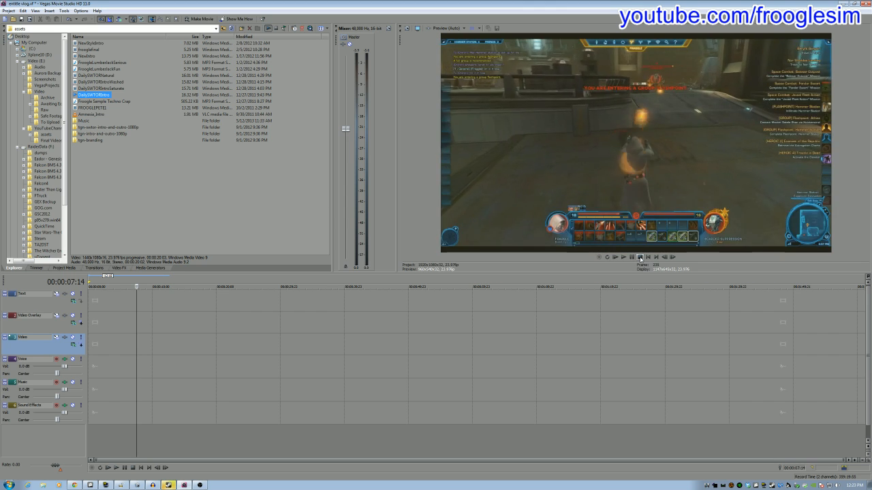
click(640, 258)
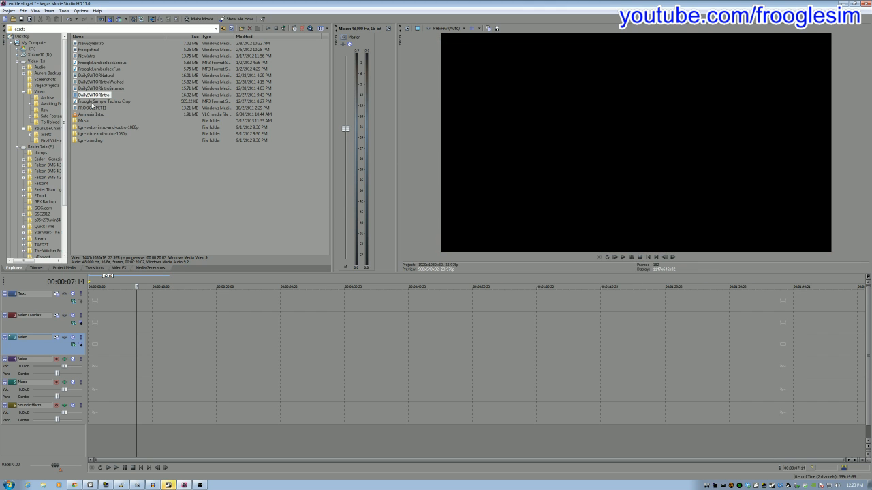
- Preview the FROOGLEPETE1 intro video from the assets folder and stop playback
click(90, 108)
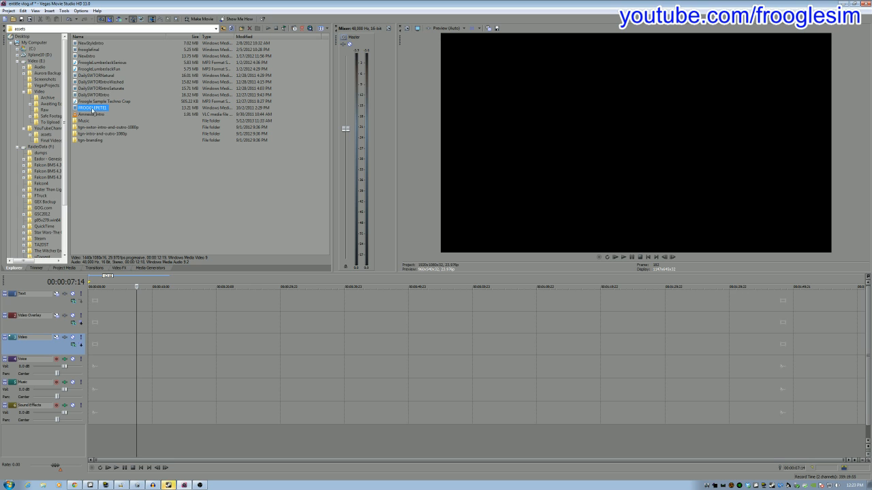
right_click(90, 109)
click(109, 143)
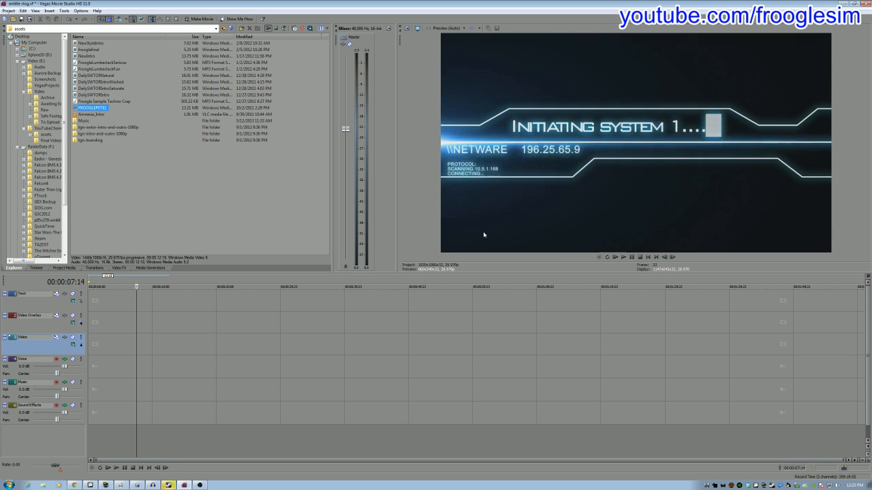
click(640, 258)
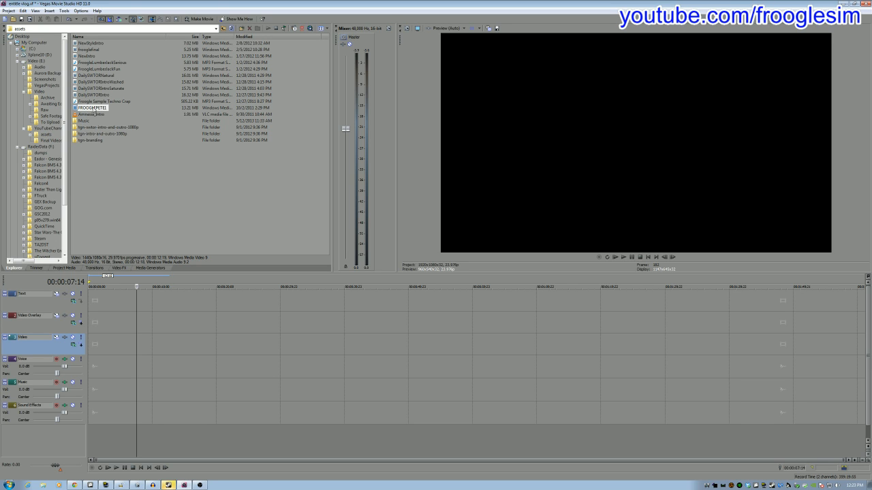
- Place the FROOGLEPETE1 intro at the start of the Video track and widen the folder tree
drag(75, 107, 96, 362)
click(132, 319)
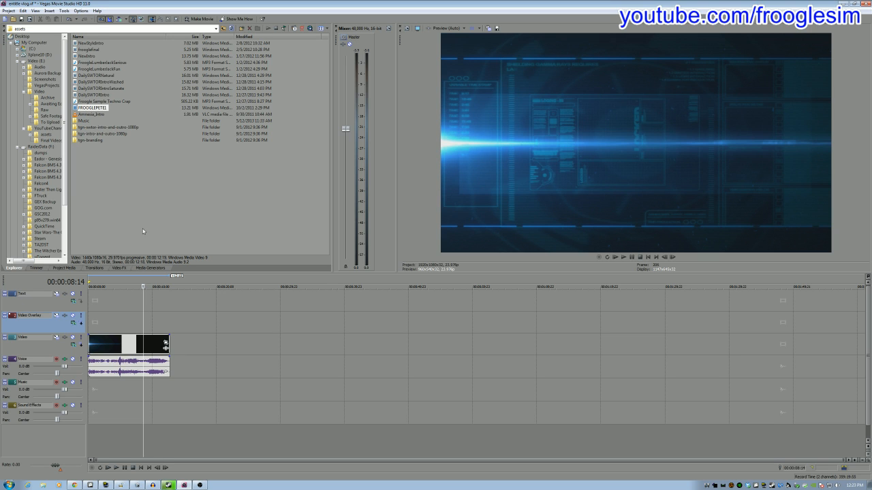
drag(69, 198, 107, 200)
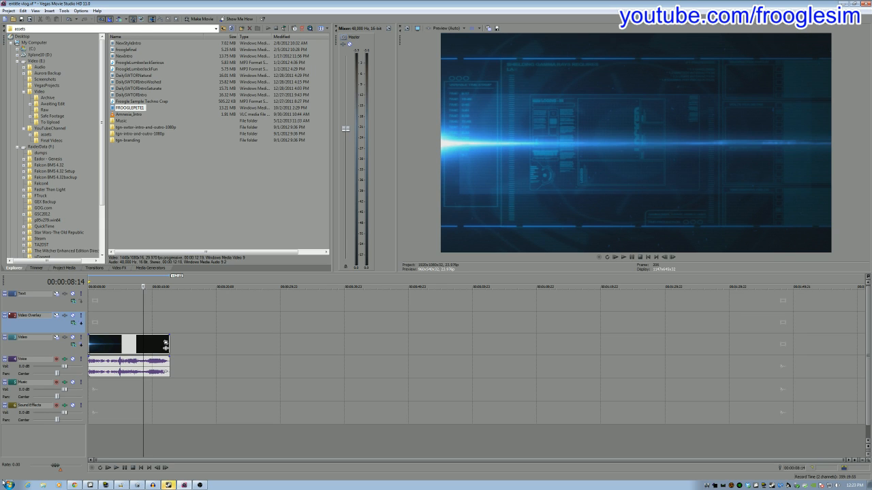
- Add the webcam recording from the LifeCam Files folder in the Pictures library to the Video track directly after the intro, dismissing the audio proxy notice
click(8, 484)
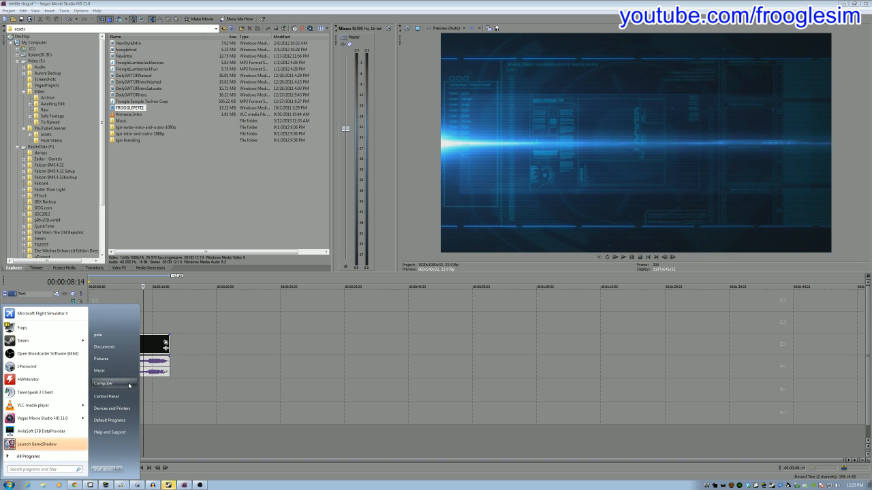
click(123, 336)
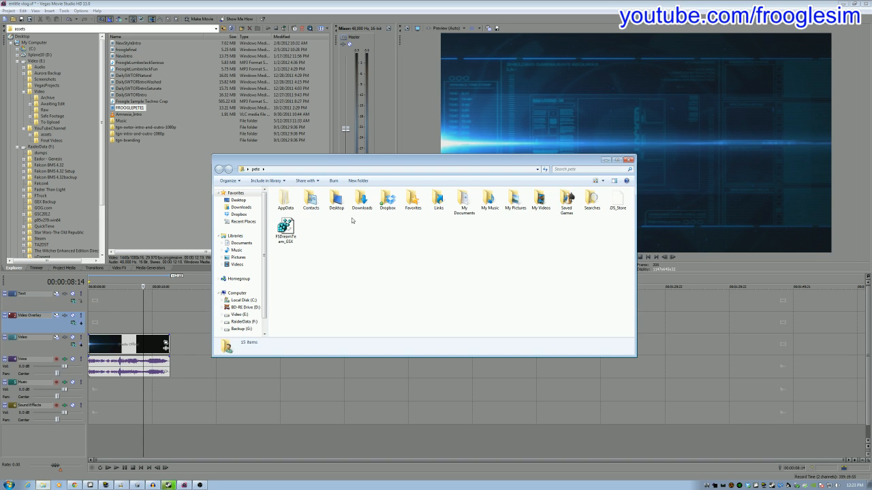
click(244, 263)
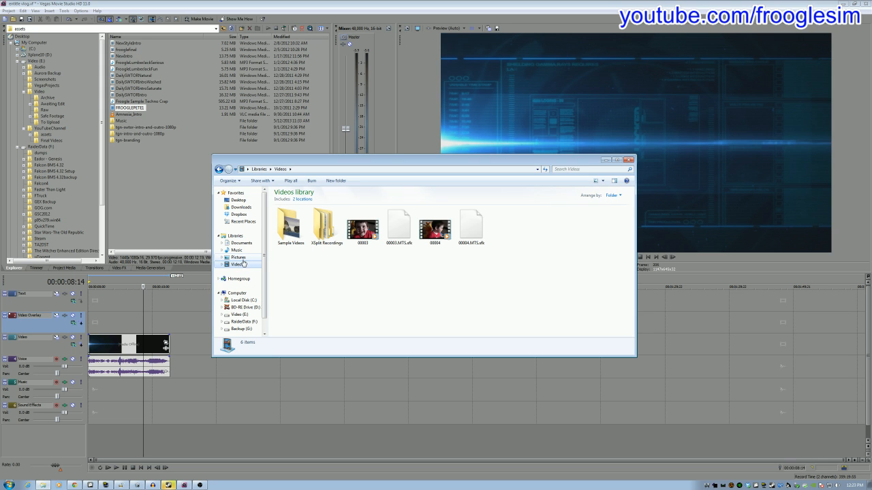
click(242, 259)
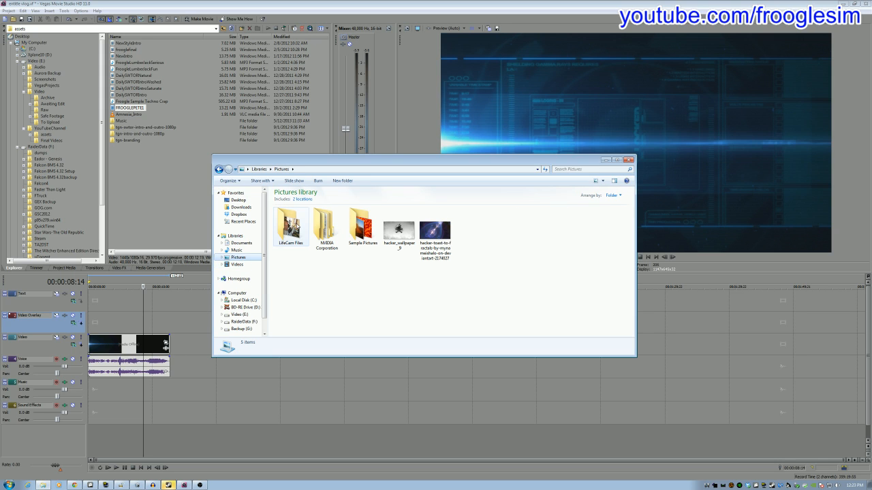
double_click(292, 228)
click(294, 219)
drag(311, 161, 178, 348)
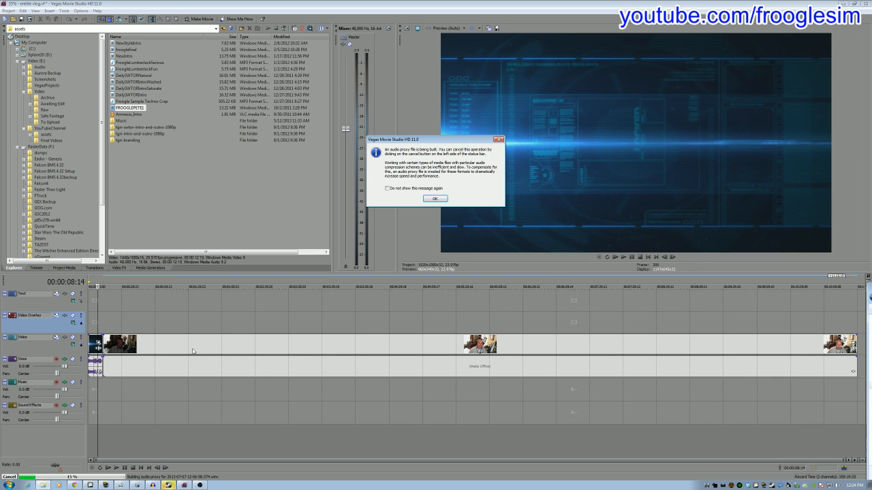
click(436, 199)
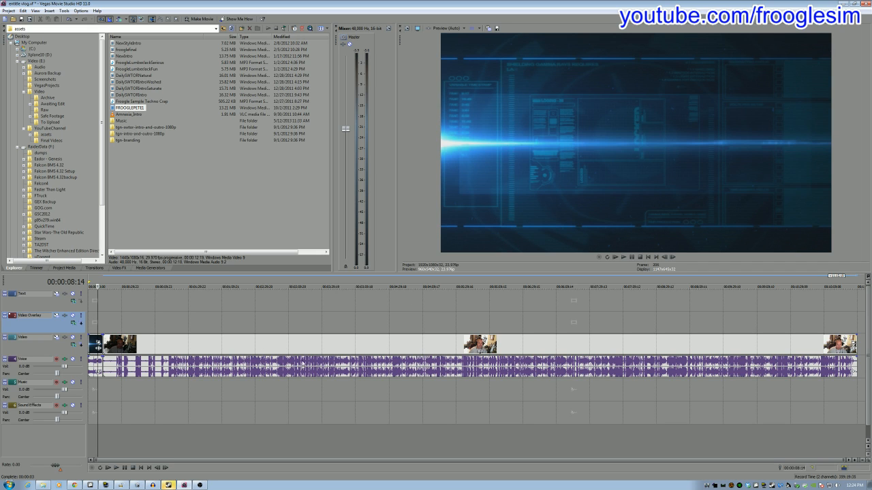
- Shift the webcam clip slightly away from the intro to leave a small gap, and play the timeline from about 1:32
click(216, 347)
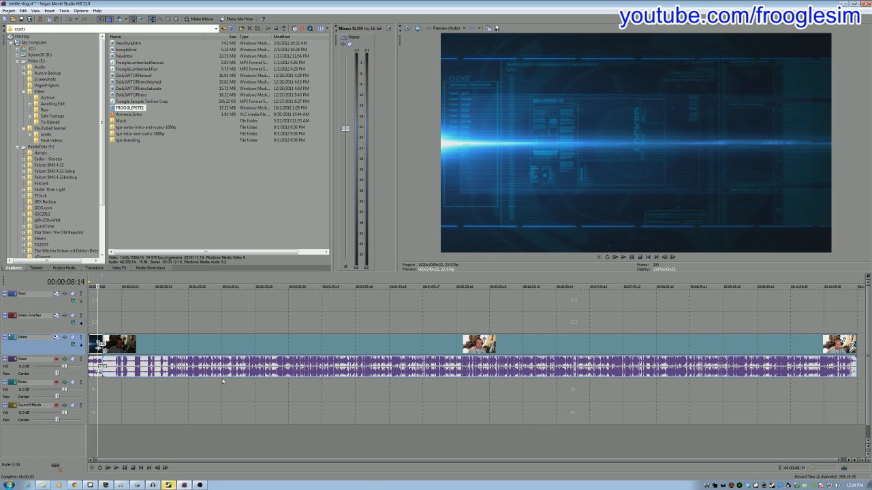
drag(238, 354, 241, 355)
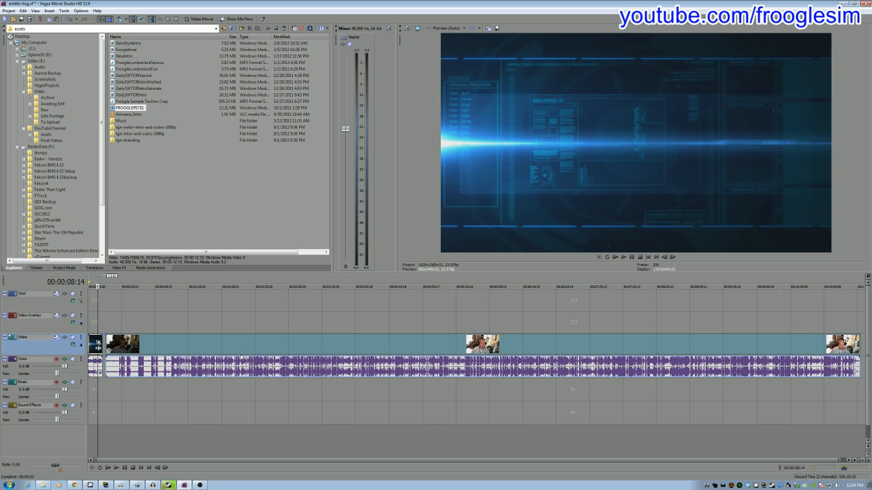
click(191, 321)
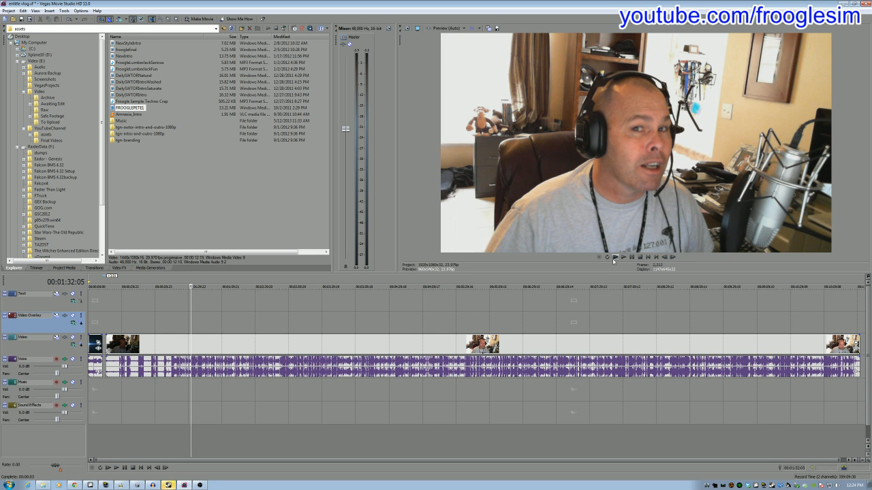
click(623, 258)
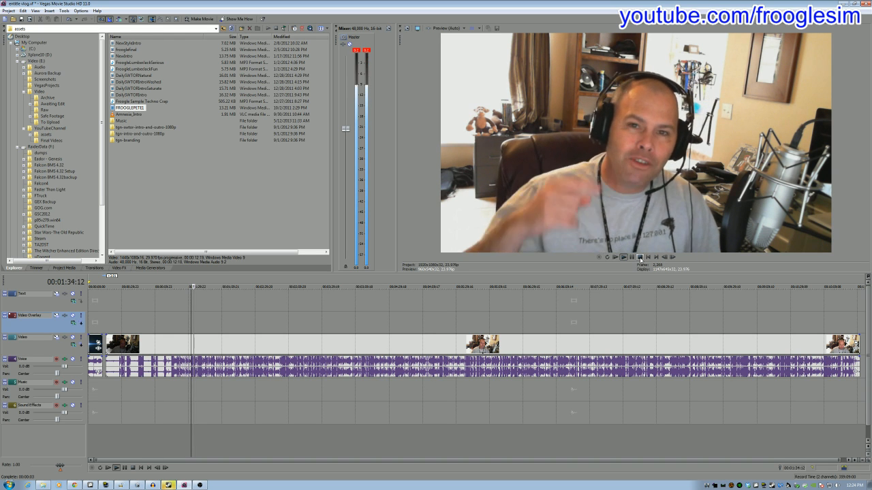
click(639, 258)
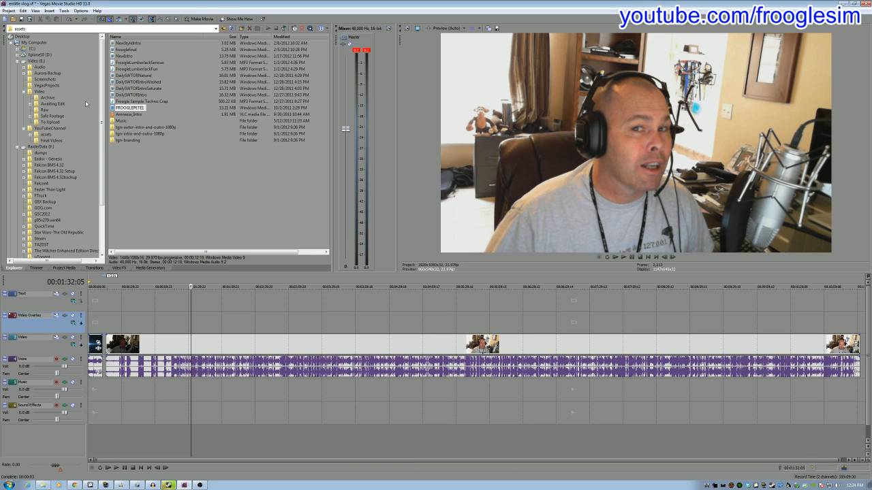
- Add the vlogentitlement audio from the Recordings folder under Audio to the Music track, starting level with the webcam clip
click(39, 67)
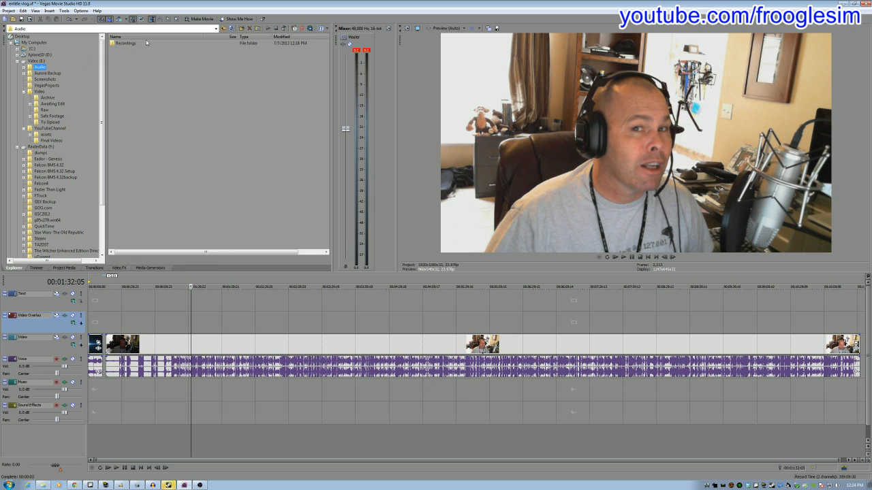
double_click(124, 43)
click(119, 44)
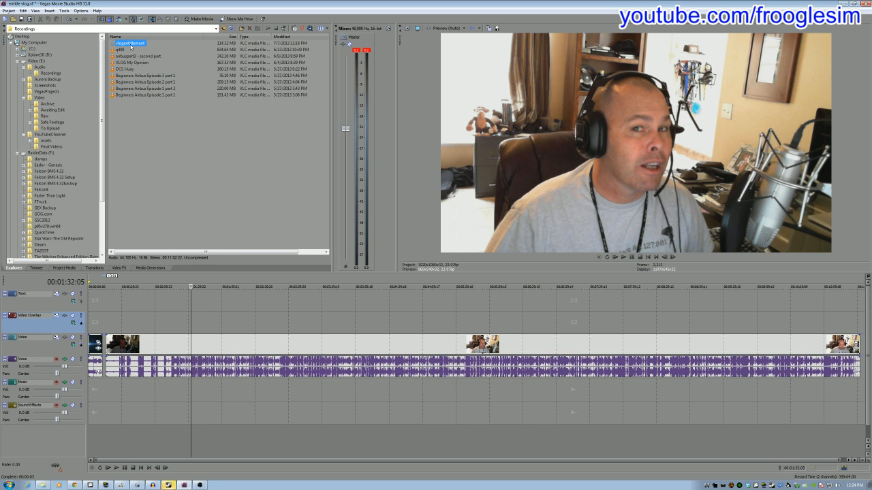
click(131, 56)
drag(113, 45, 110, 399)
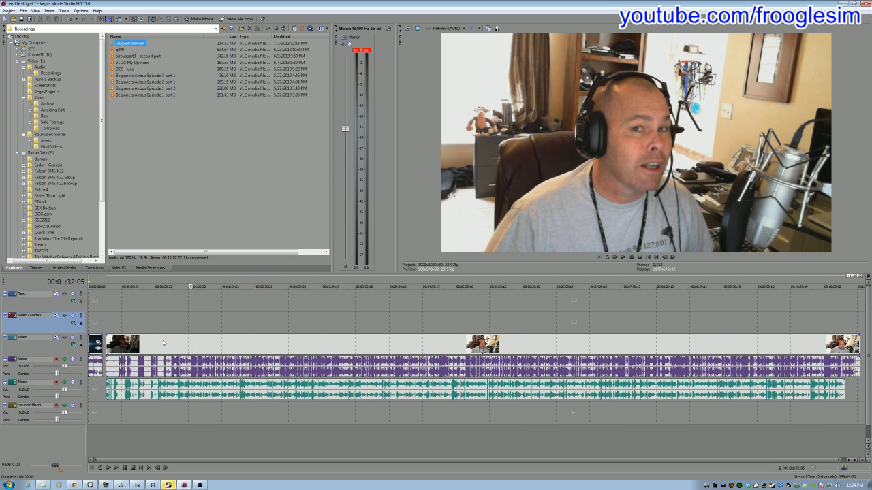
- Shift the webcam clip later so a wide gap follows the intro, and play the Music track audio from within the gap
drag(162, 343, 171, 343)
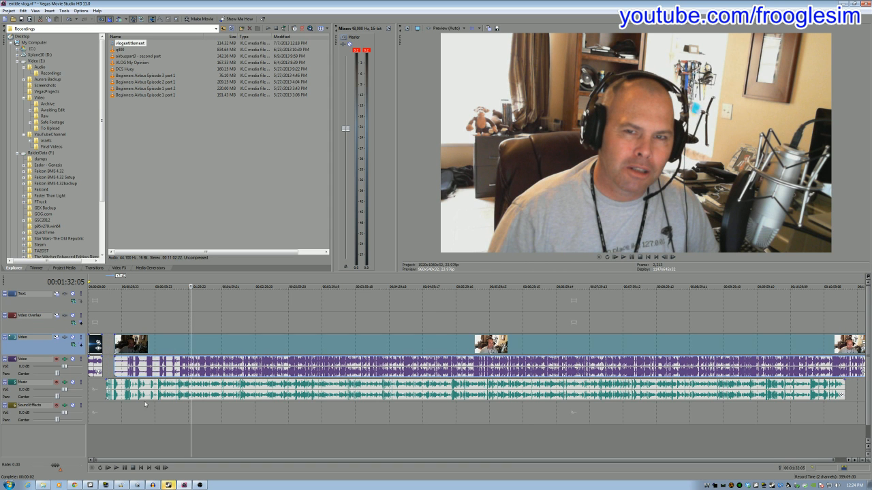
scroll(140, 395, up, 8)
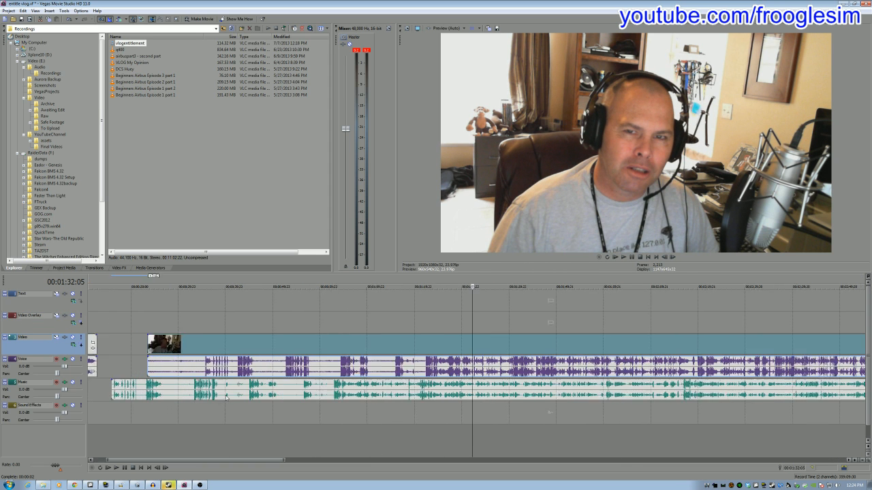
scroll(226, 398, up, 2)
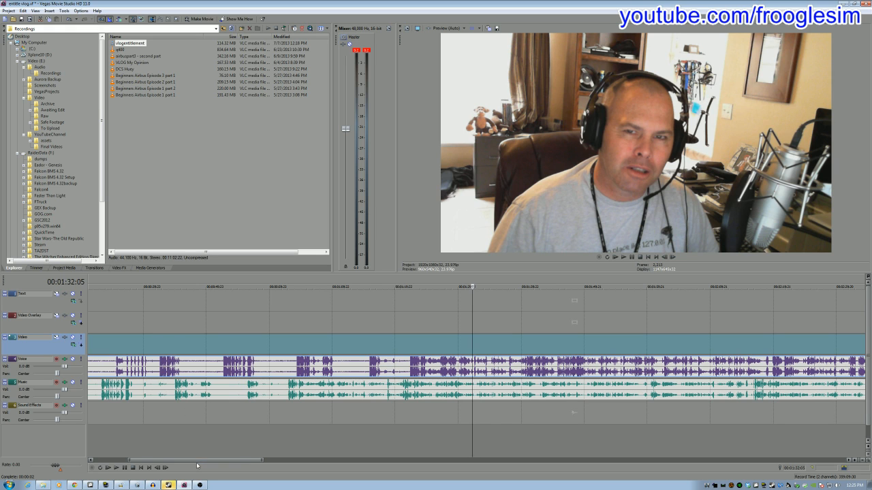
drag(197, 466, 161, 466)
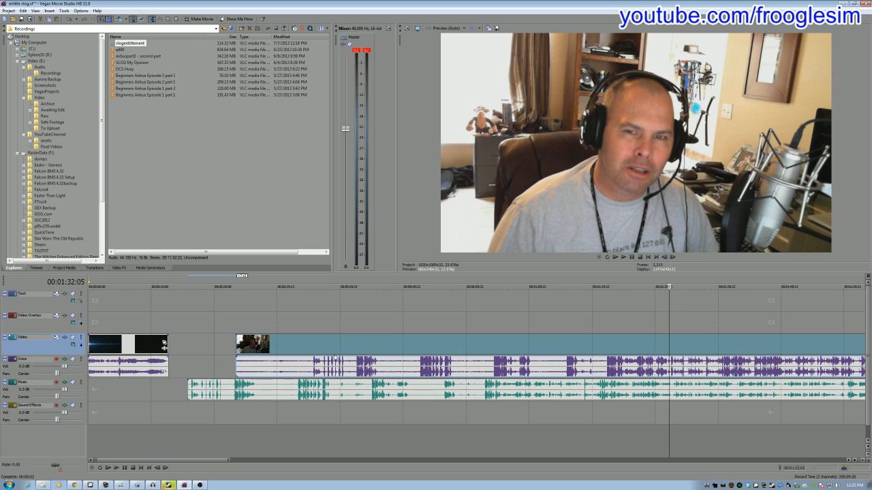
drag(320, 346, 457, 346)
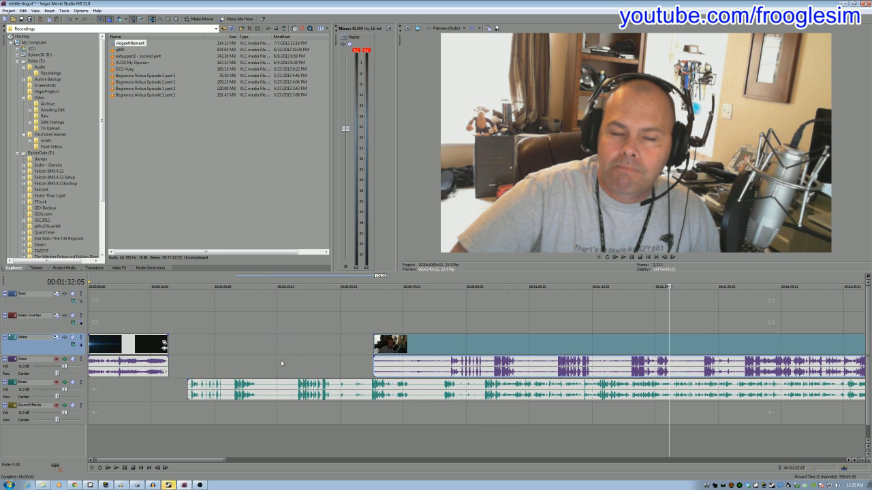
click(198, 371)
key(space)
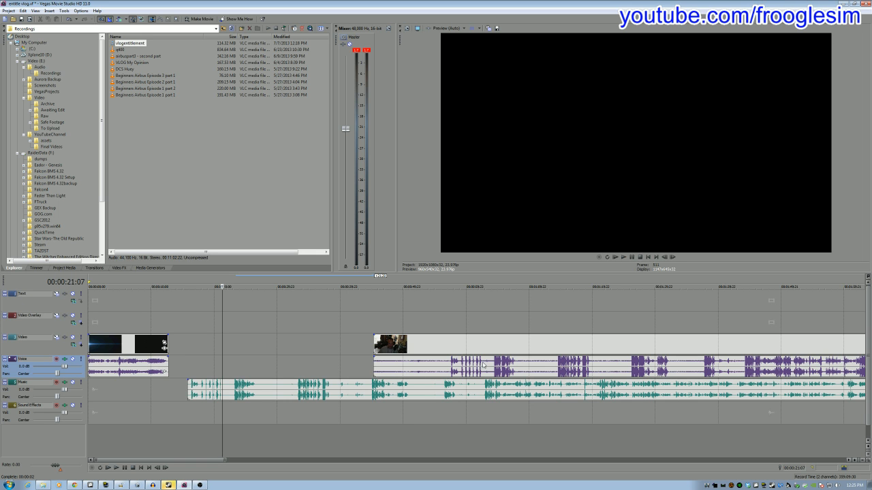
- Move the webcam clip back against the end of the intro and roughly line up the Music track audio with the webcam's waveform
drag(486, 343, 281, 344)
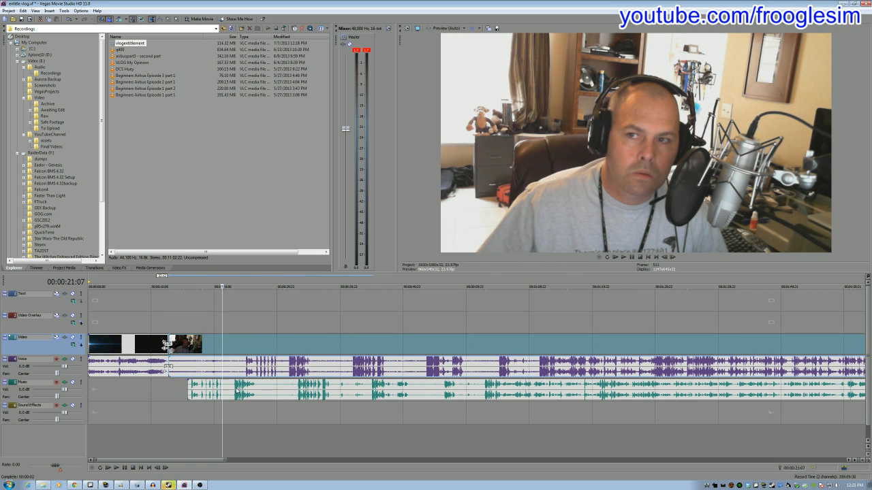
drag(276, 394, 323, 397)
drag(330, 396, 329, 396)
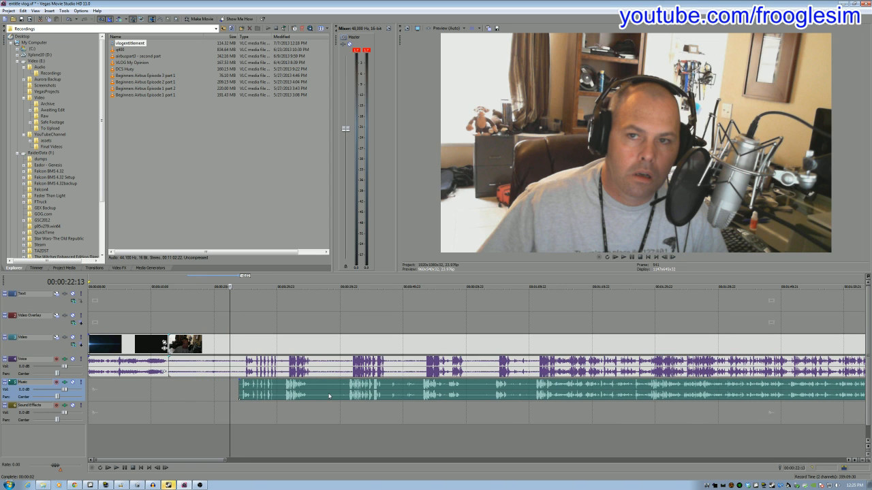
drag(264, 297, 267, 297)
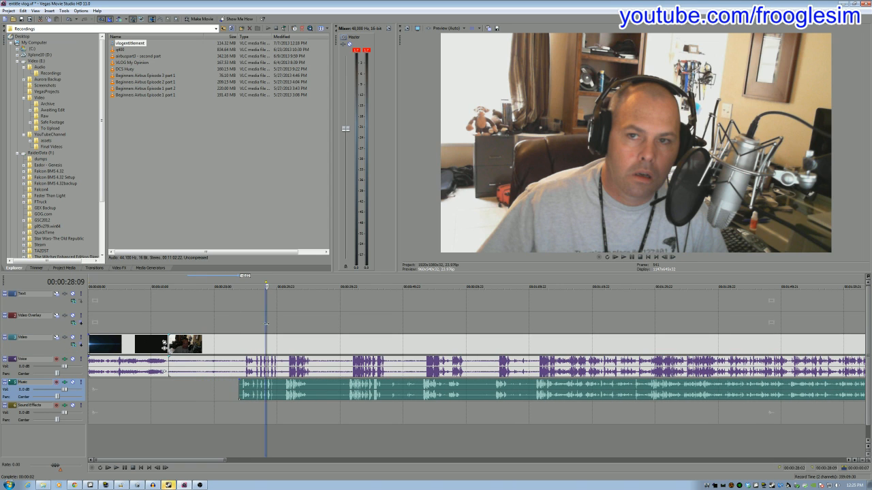
scroll(266, 297, up, 3)
scroll(477, 344, up, 3)
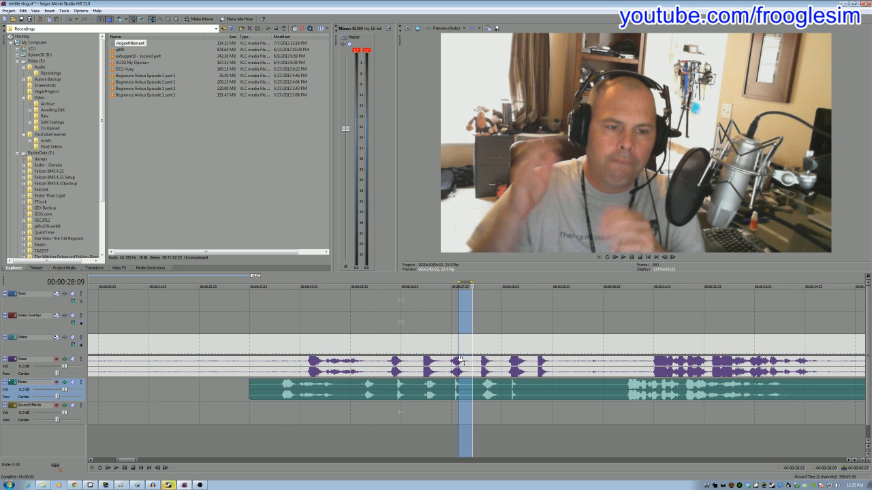
- Nudge the Music track audio slightly earlier than the webcam sound and play the clapping section to hear the offset
click(413, 410)
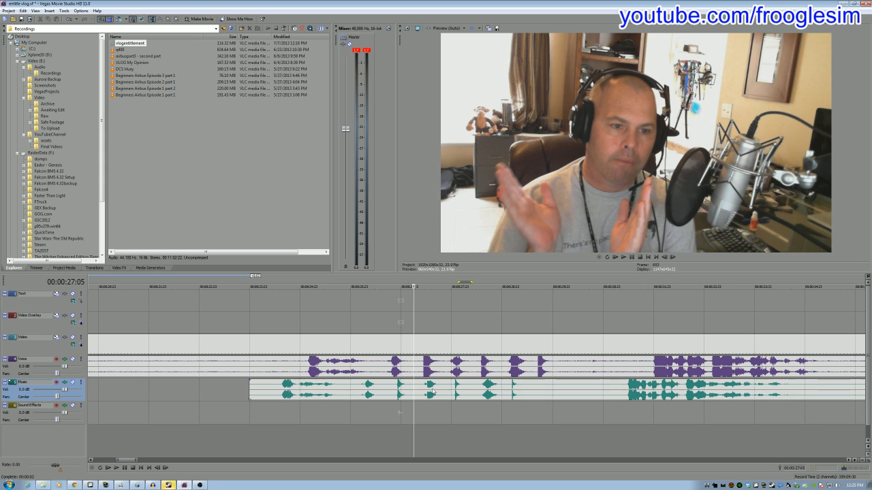
drag(444, 392, 440, 391)
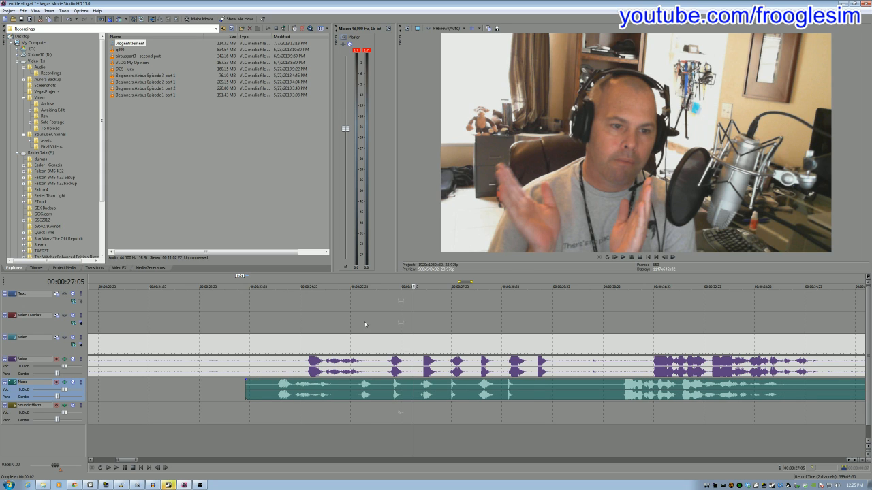
click(365, 324)
key(space)
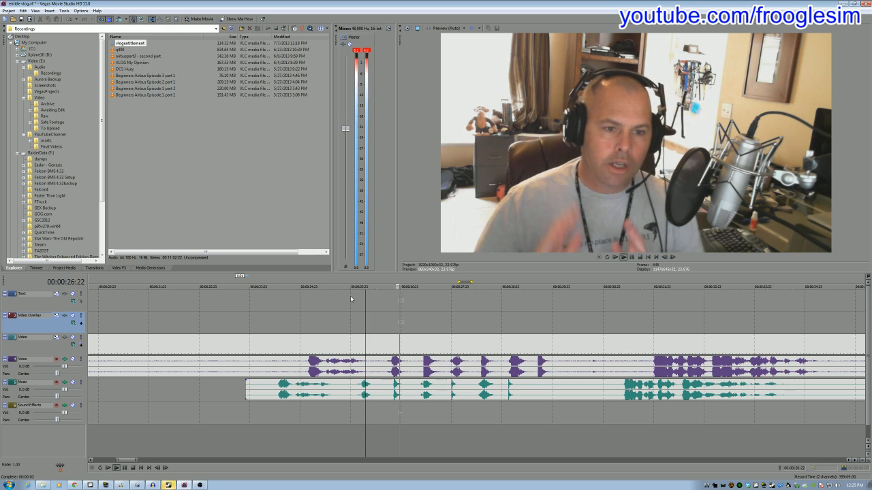
key(Return)
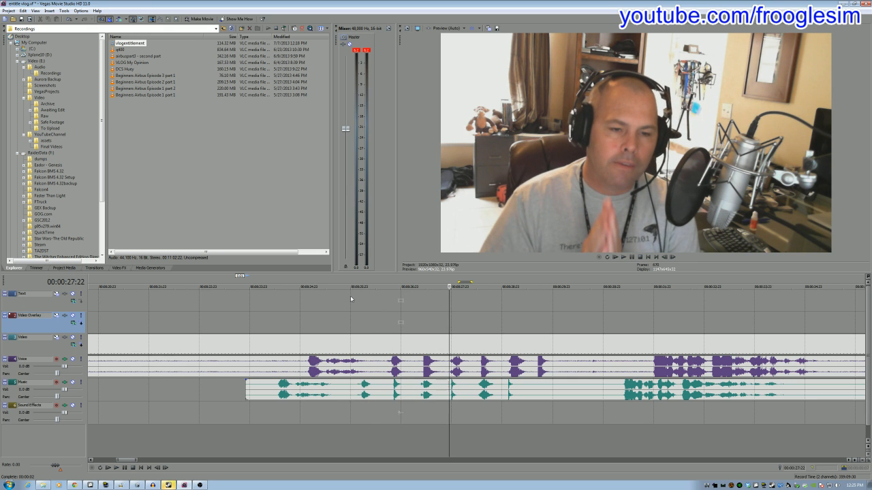
- Align the clap peaks of the Music track audio with the matching peaks on the Voice track and play the clapping section
drag(344, 389, 372, 390)
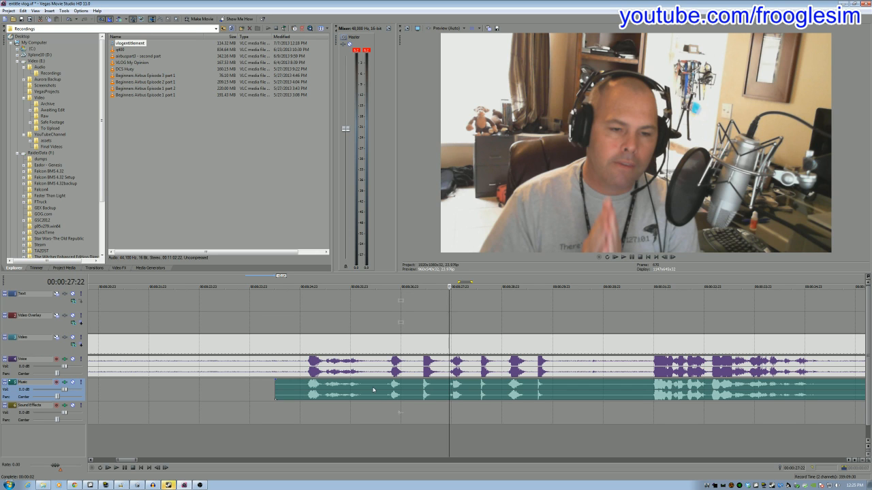
click(380, 319)
key(space)
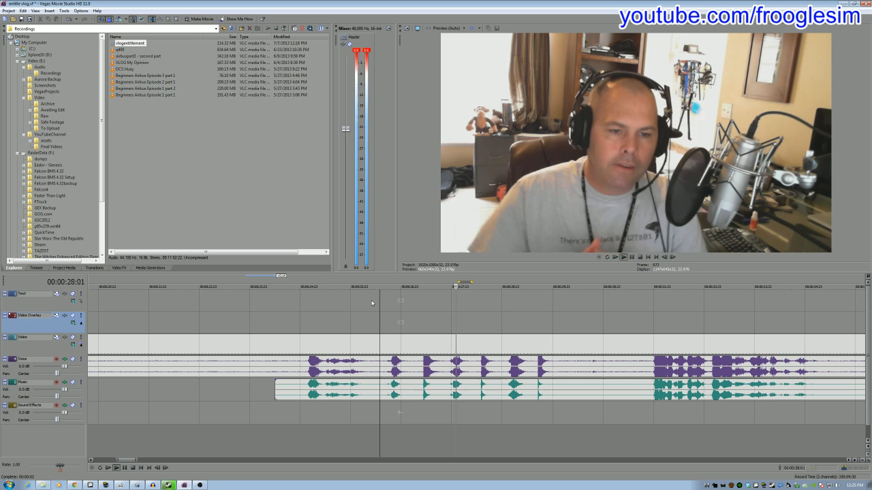
key(Return)
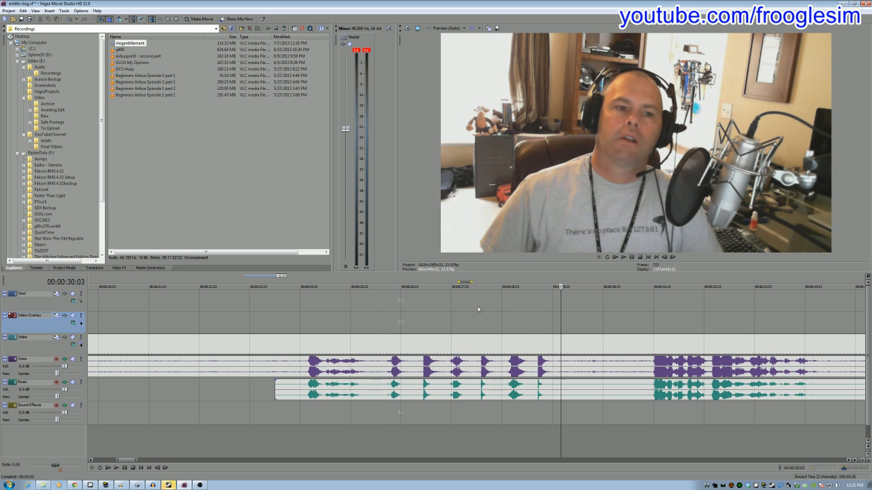
- Fine-tune the Music track audio's position so its last clap peak starts exactly with the one on the Voice track
click(383, 393)
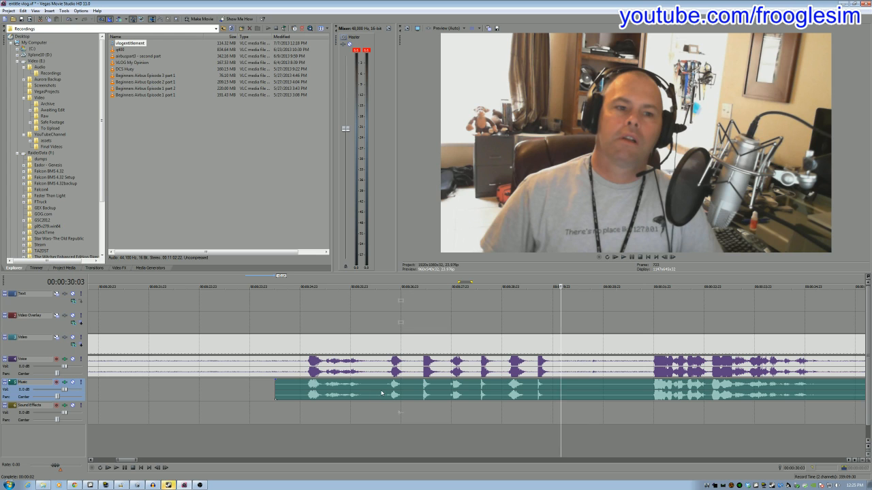
scroll(383, 393, up, 10)
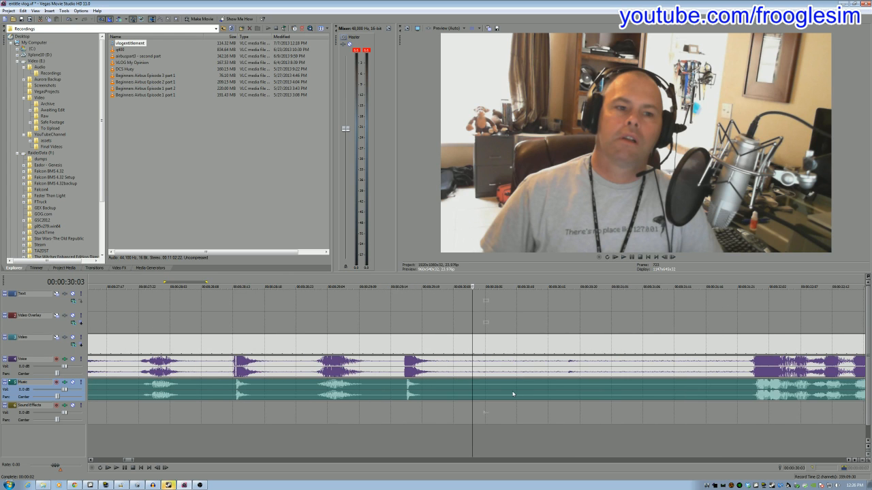
drag(409, 397, 405, 394)
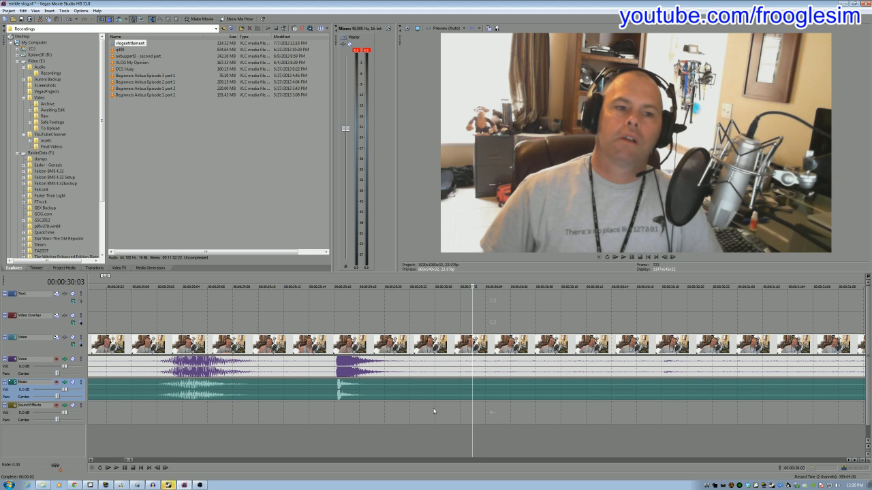
- Play the last clap repeatedly to check the sync between the webcam sound and the recorded audio
click(171, 308)
key(space)
key(Return)
click(321, 316)
key(space)
key(Return)
click(321, 316)
key(space)
key(Return)
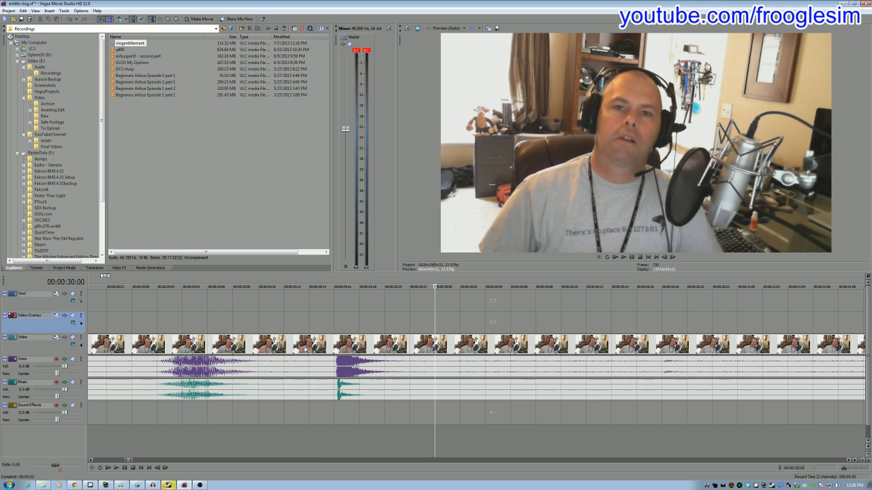
- Delete the webcam clip's own audio from the Voice track, ignoring event grouping so the video is kept
click(305, 366)
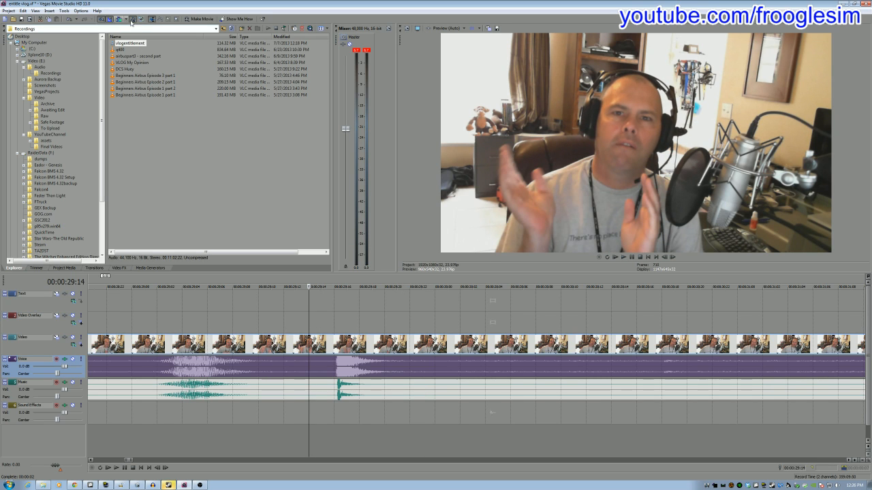
click(283, 365)
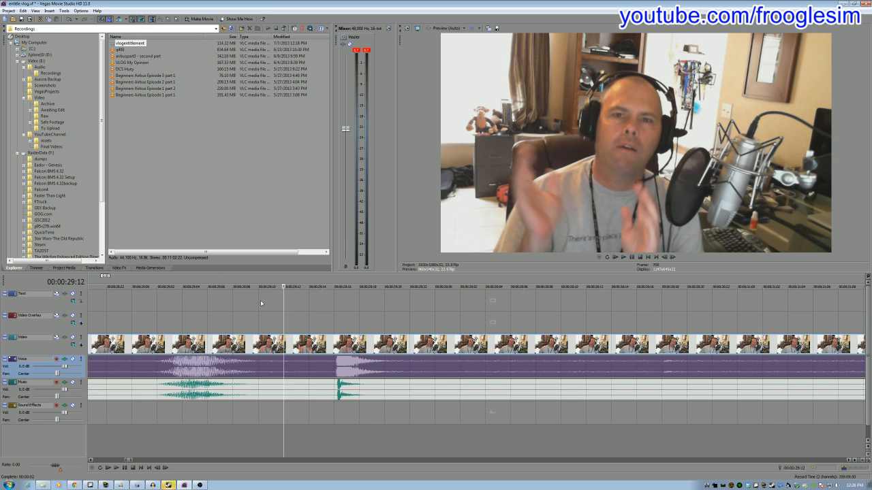
key(Delete)
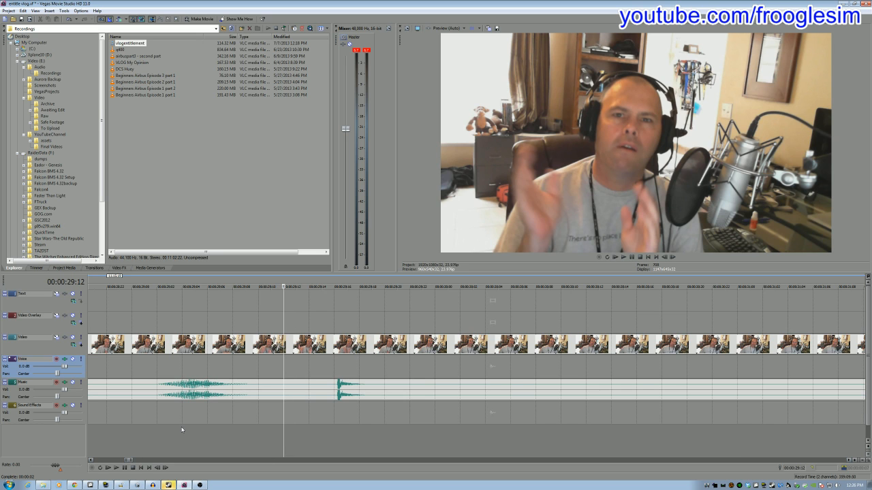
- Split the webcam video at the start of the Music track audio, at 00:00:24:11, and delete the part before it
scroll(182, 426, down, 5)
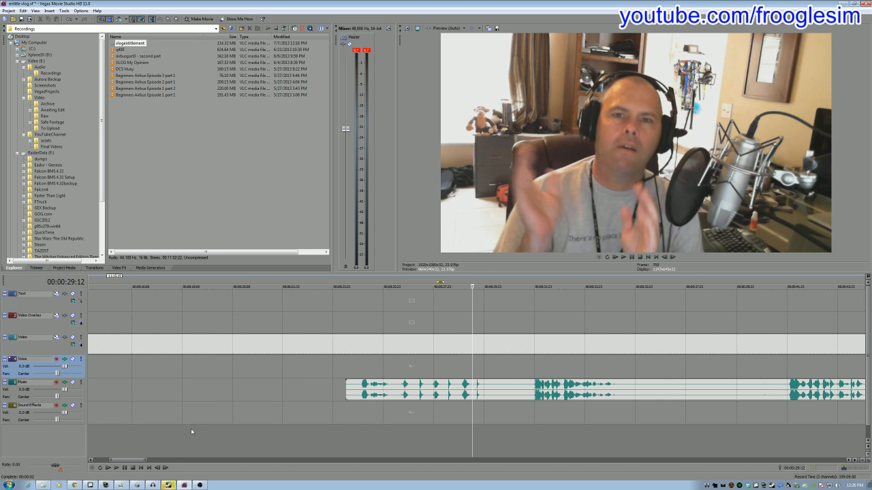
scroll(191, 429, down, 3)
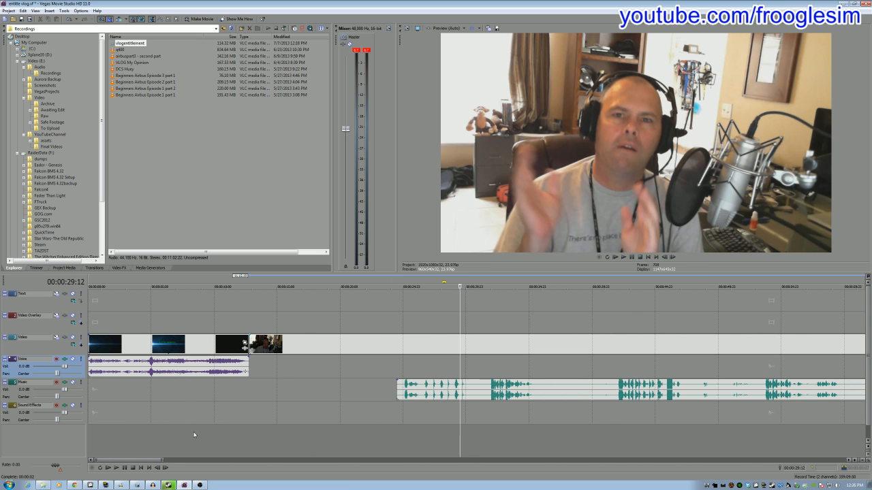
click(397, 407)
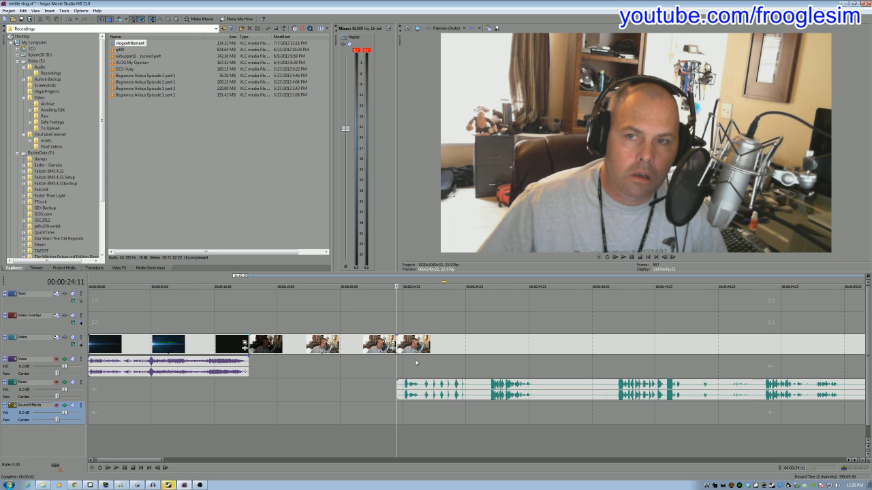
click(351, 344)
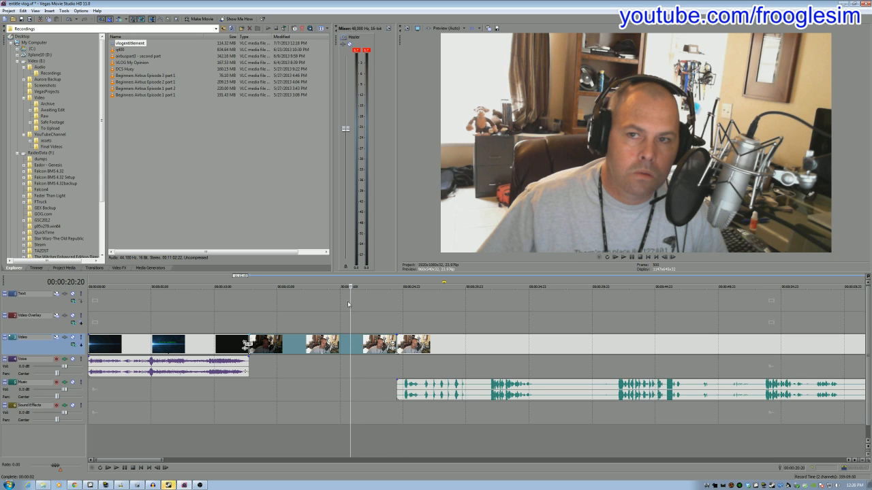
key(Delete)
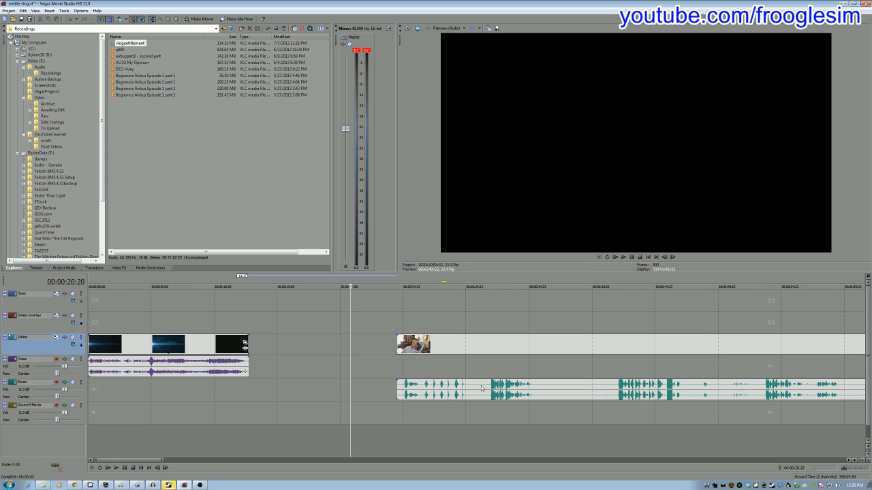
- Move the recorded audio from the Music to the Voice track and shift it together with the webcam video closer to the intro
click(481, 385)
drag(475, 360, 483, 362)
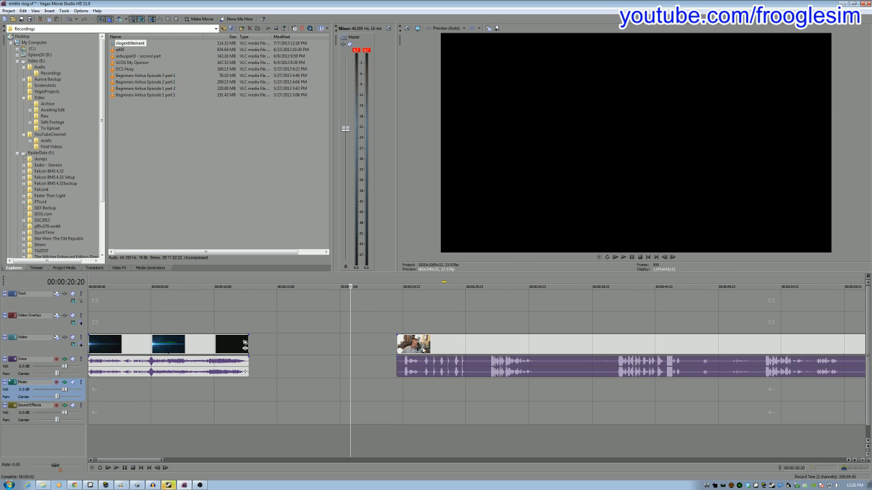
click(438, 345)
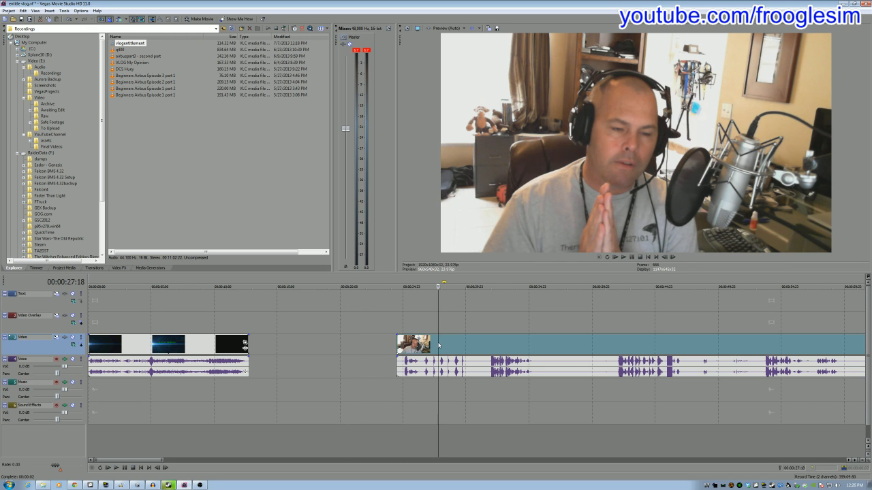
ctrl+click(476, 372)
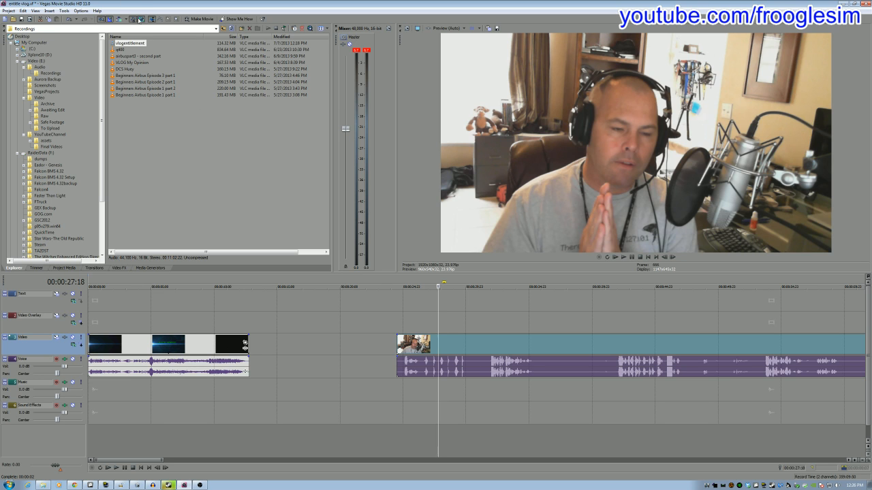
drag(479, 342, 411, 342)
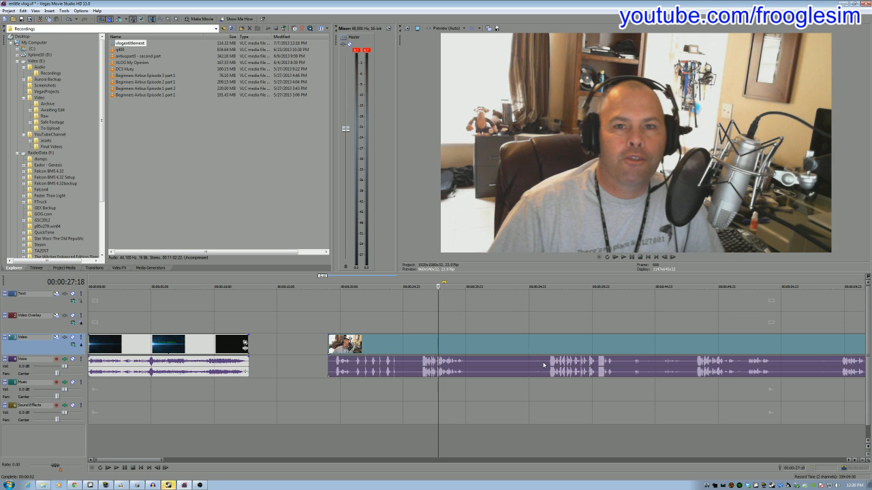
drag(871, 310, 871, 369)
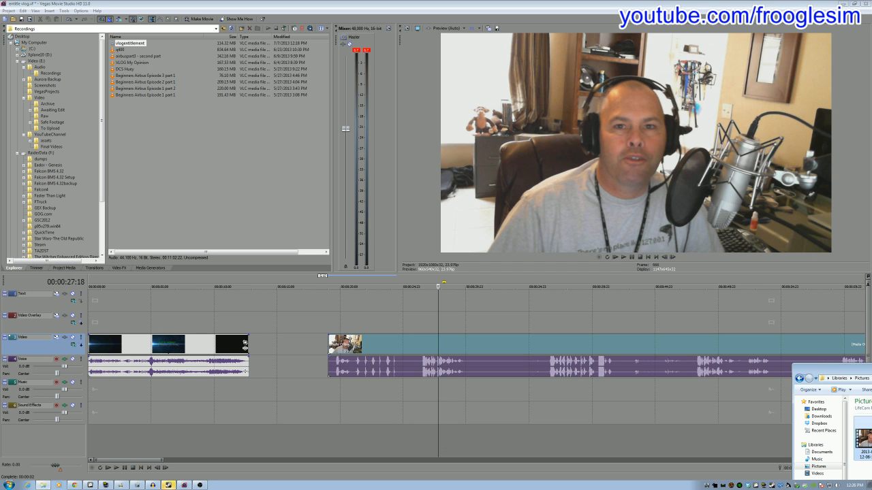
key(alt+Tab)
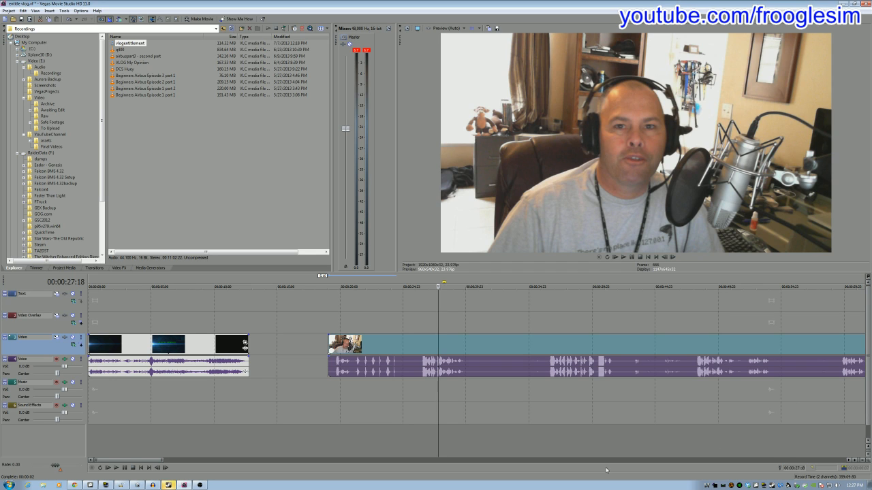
- Play through the webcam footage after the opening and split its video and audio at 00:01:05:14, just before the main talk
drag(156, 460, 180, 463)
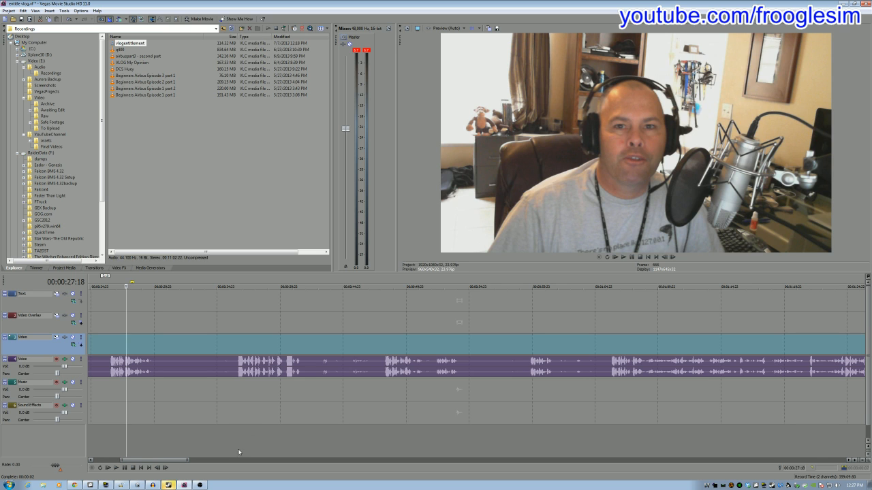
click(382, 321)
key(space)
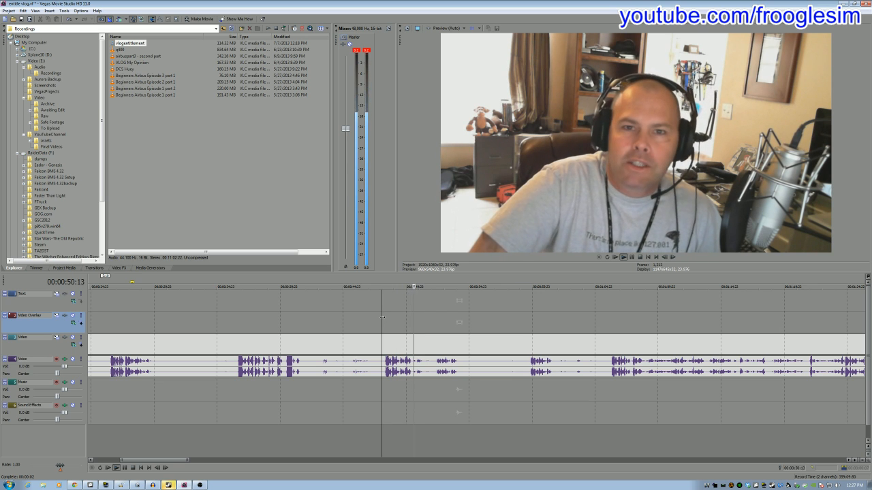
key(Return)
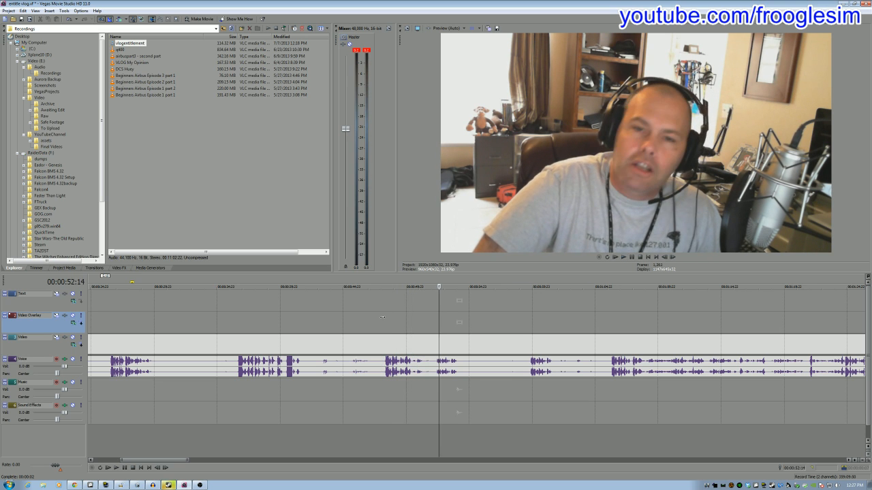
key(space)
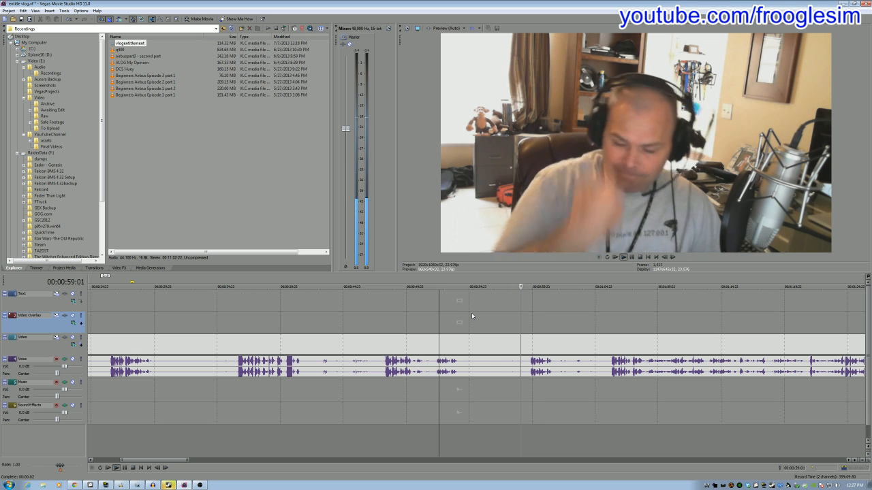
key(Return)
click(600, 318)
key(space)
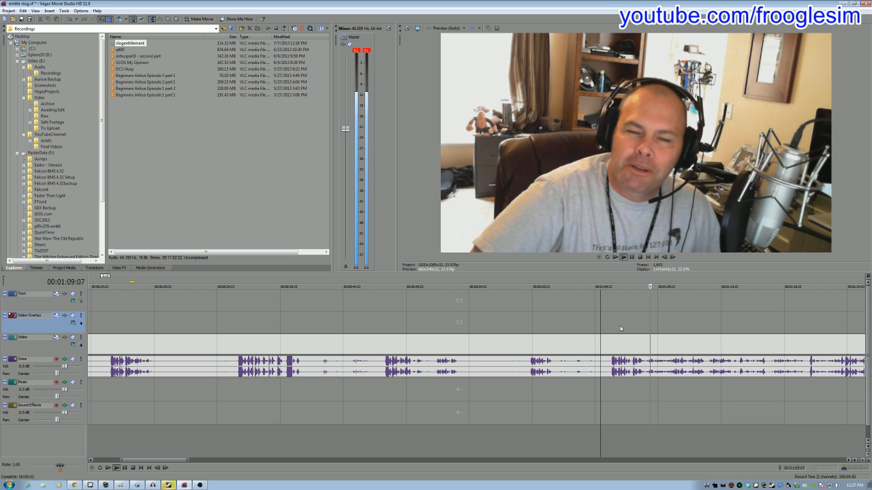
key(Return)
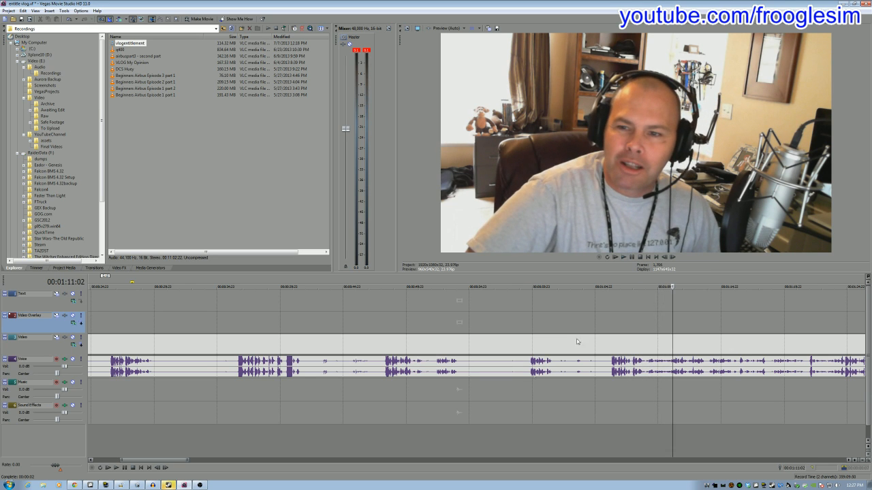
click(603, 325)
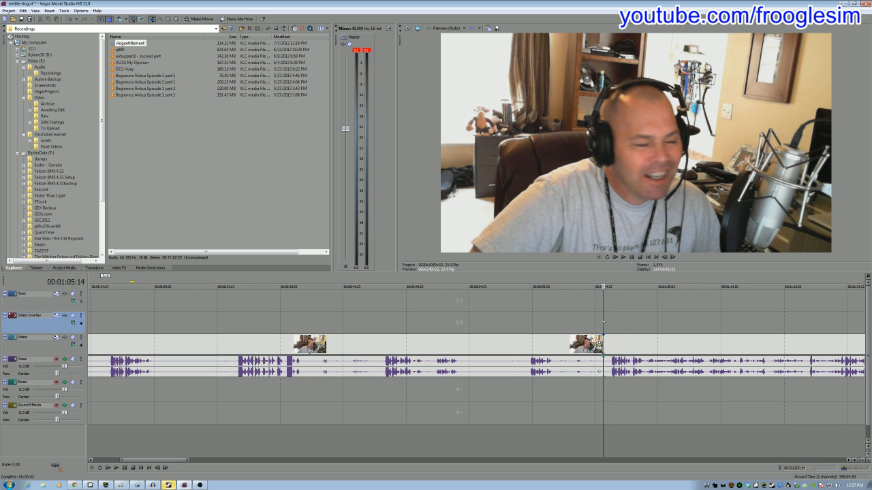
- Shift the intro with its sound about 5 seconds later on the timeline, leaving room in front of it
drag(161, 461, 135, 465)
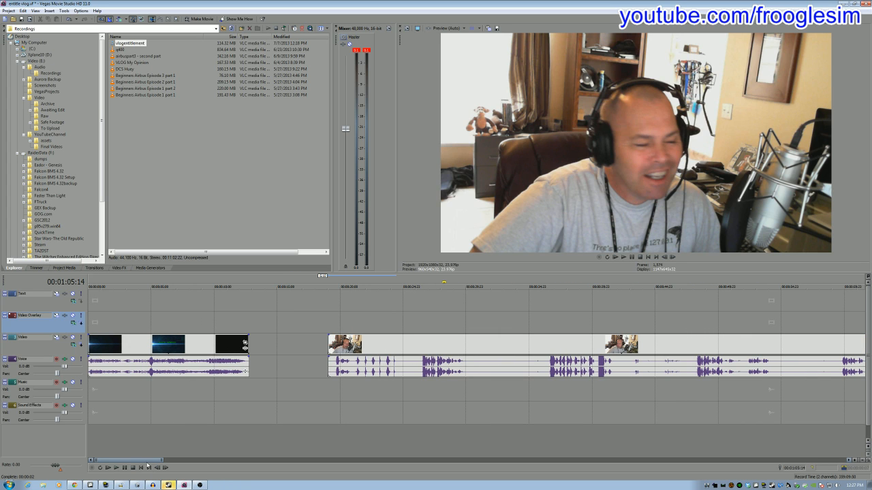
drag(208, 353, 270, 352)
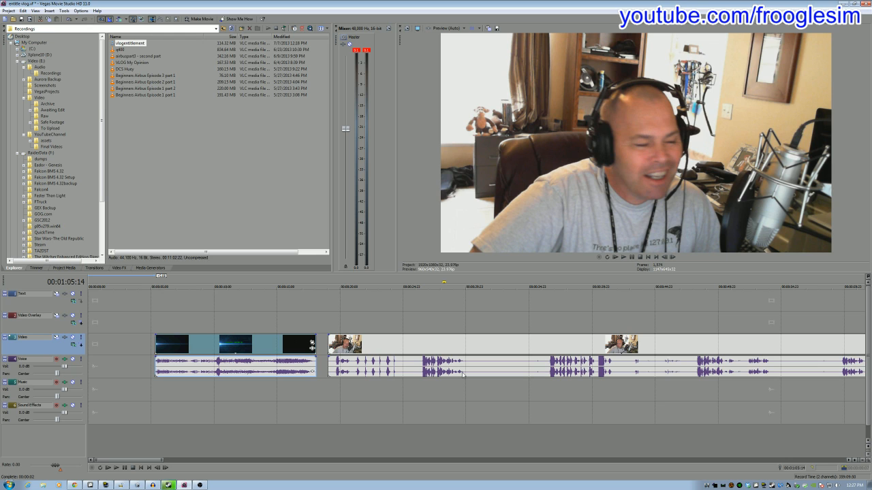
click(211, 324)
key(space)
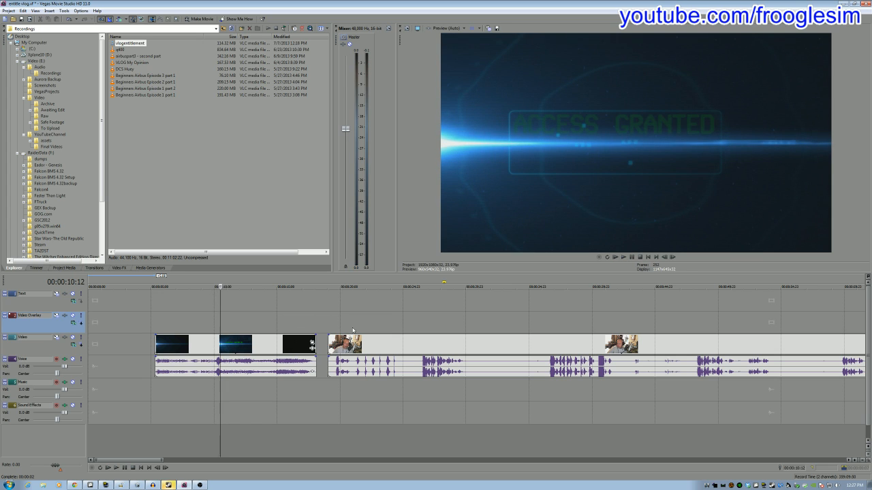
- Split the webcam clip just before the speech at about 00:00:26 and delete the clap section ahead of it
click(332, 320)
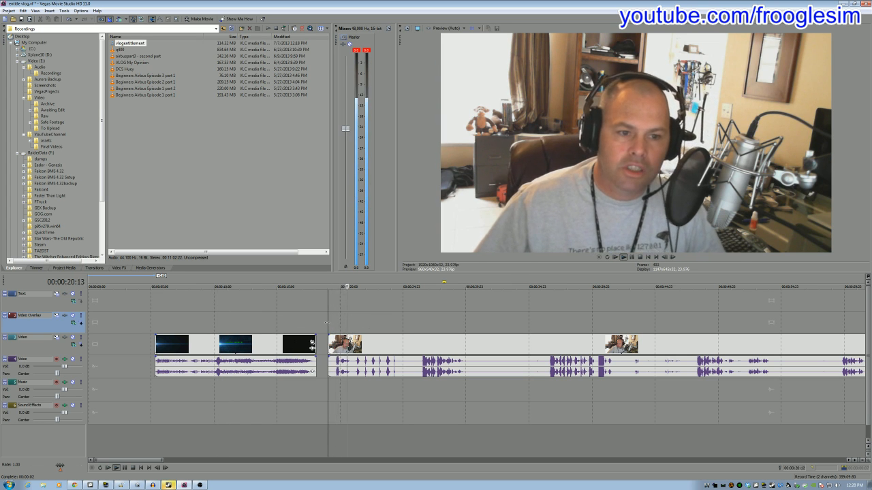
click(415, 323)
key(s)
click(387, 343)
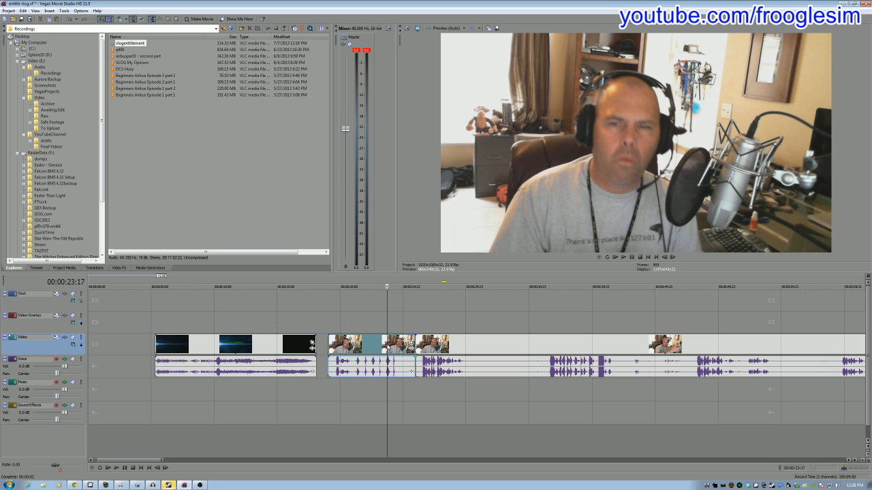
key(Delete)
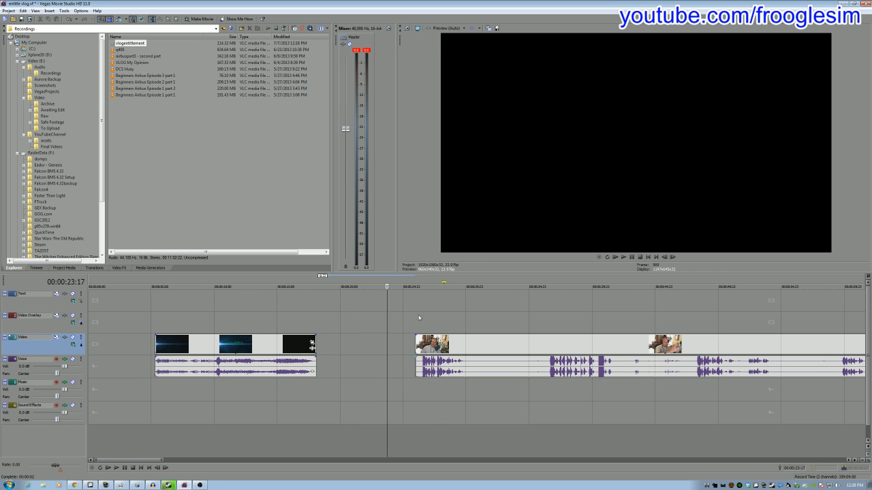
- Split the webcam clip after its opening words at 00:00:30:05 and move that short piece to the very start, before the intro
click(417, 317)
key(space)
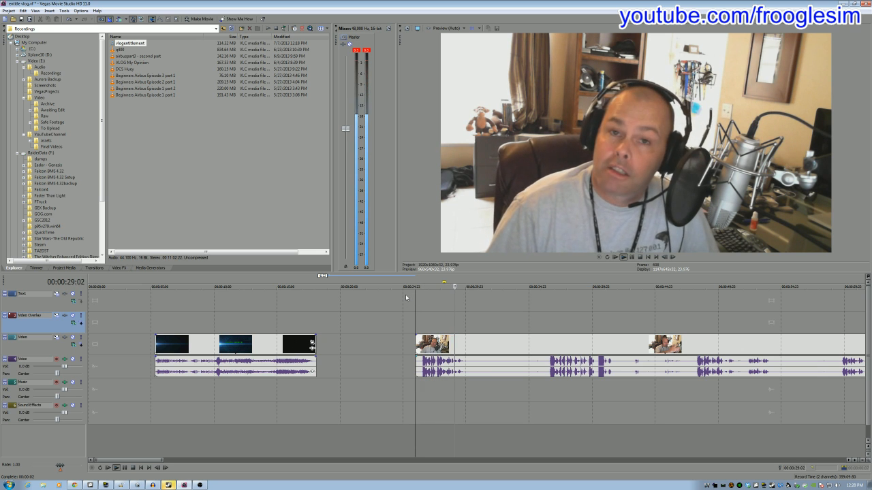
key(Return)
key(s)
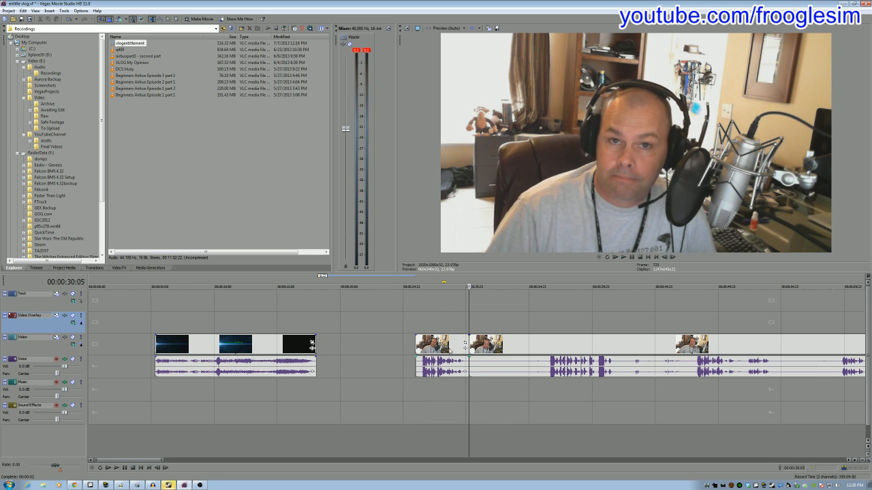
drag(455, 347, 124, 352)
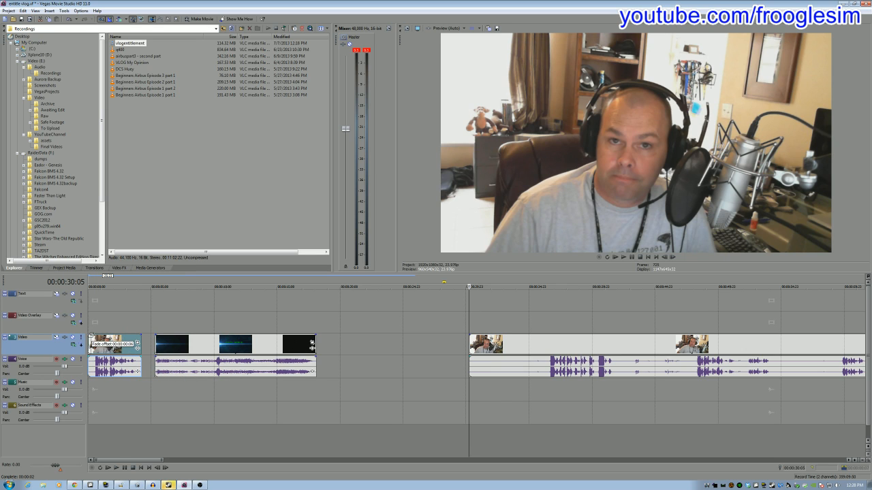
- Add a short fade-in to the opening clip's video and audio, and overlap the intro with the clip's end for a crossfade
drag(87, 355, 91, 357)
drag(88, 335, 92, 338)
click(100, 330)
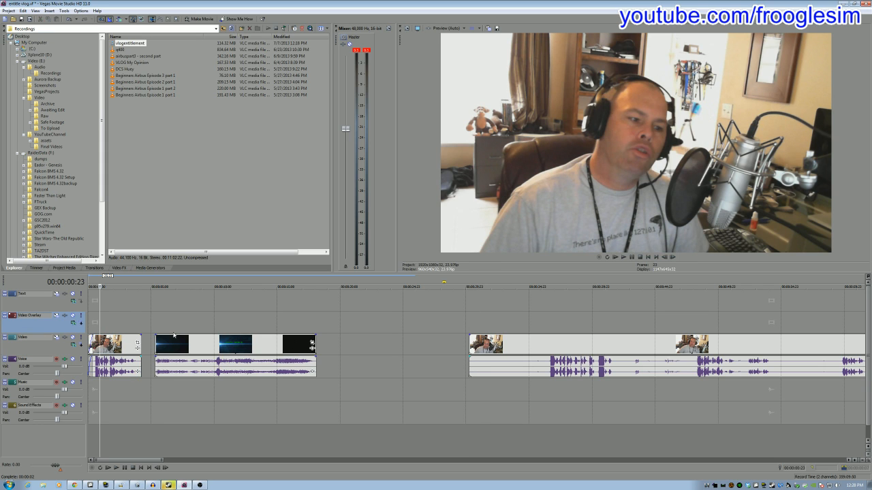
mouse_move(174, 335)
mouse_down()
mouse_move(150, 338)
mouse_move(177, 345)
mouse_move(167, 346)
mouse_up()
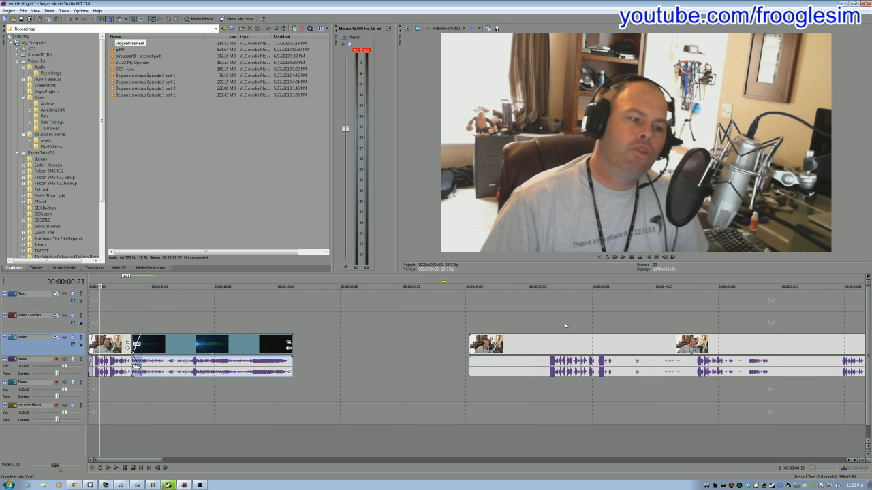
- Move the leftover webcam section between the intro and the main talk to the end of the timeline, behind the main recording
drag(570, 345, 429, 348)
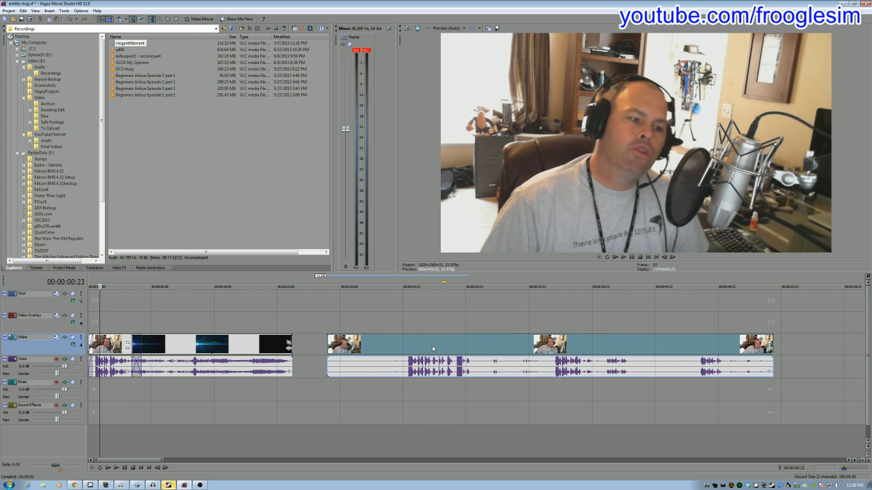
scroll(451, 353, down, 3)
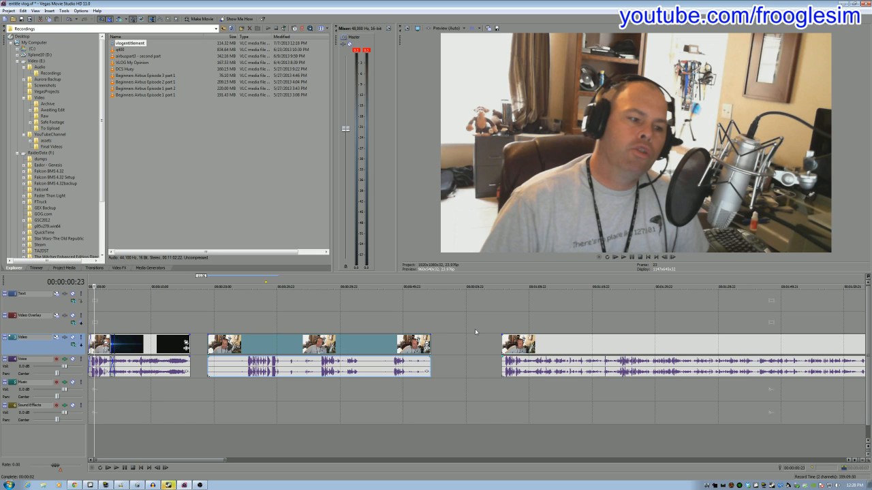
drag(372, 346, 402, 354)
scroll(404, 353, down, 3)
scroll(404, 352, down, 5)
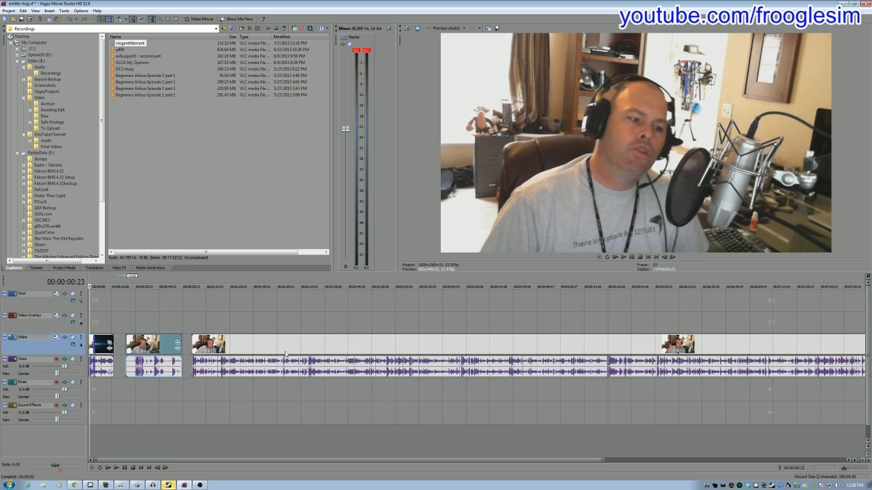
click(122, 327)
key(space)
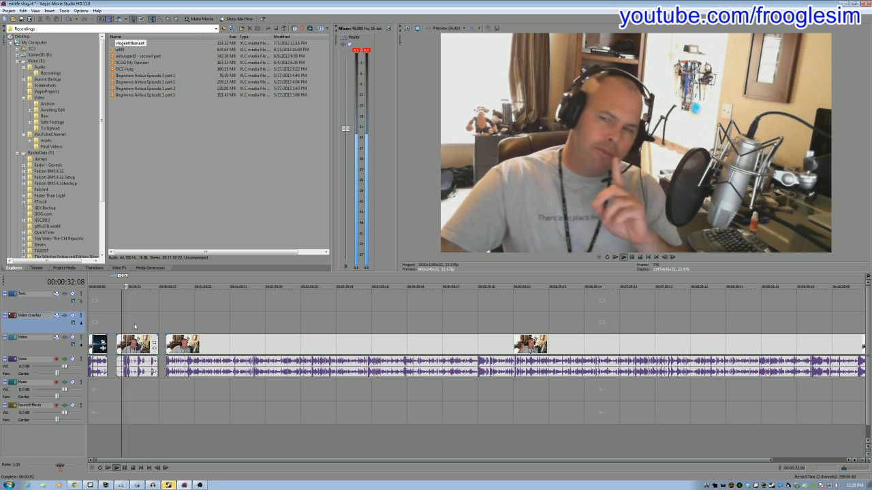
key(Return)
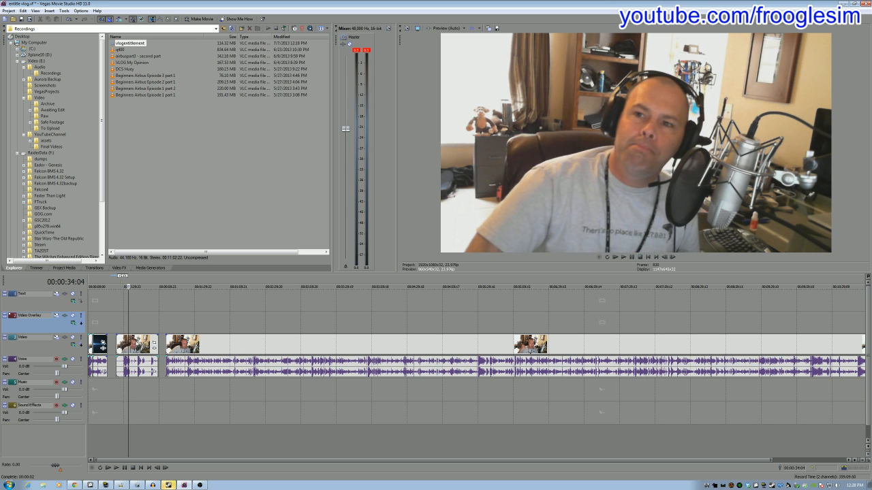
scroll(139, 350, down, 1)
drag(128, 346, 827, 369)
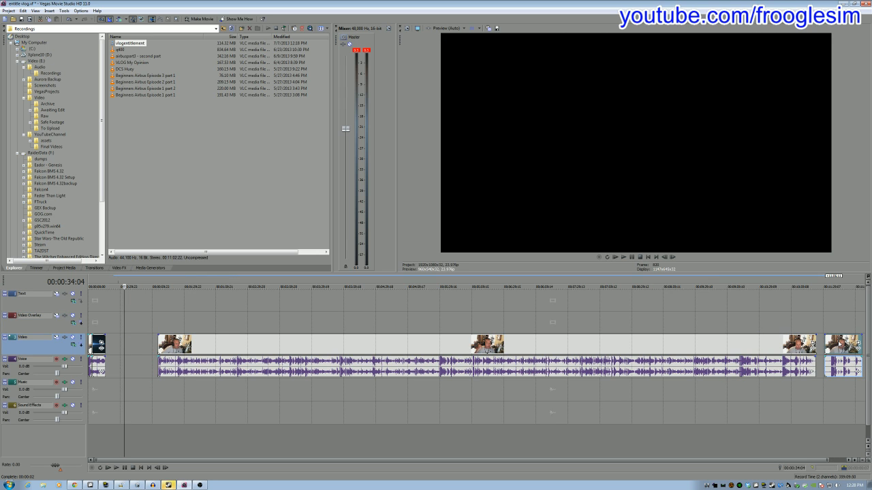
- Move the main talk's video and audio up to the intro, overlapping its end slightly for a crossfade
click(139, 345)
scroll(118, 365, up, 4)
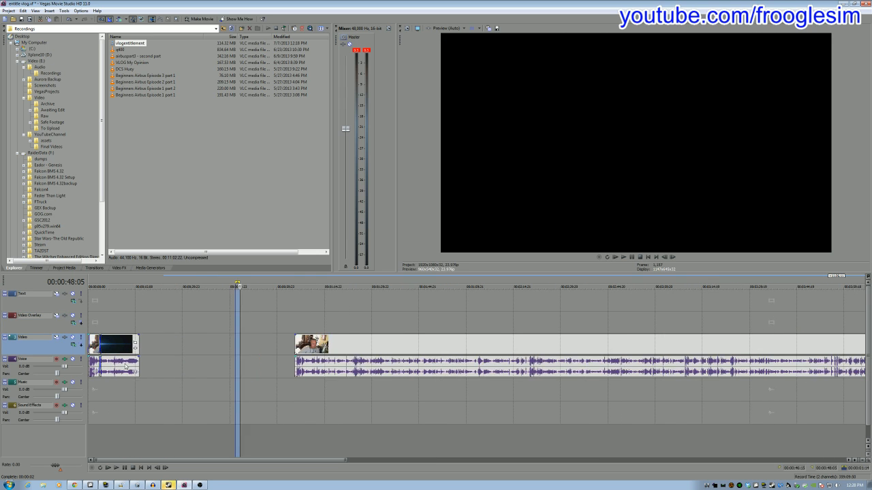
click(446, 350)
click(431, 328)
drag(450, 346, 212, 348)
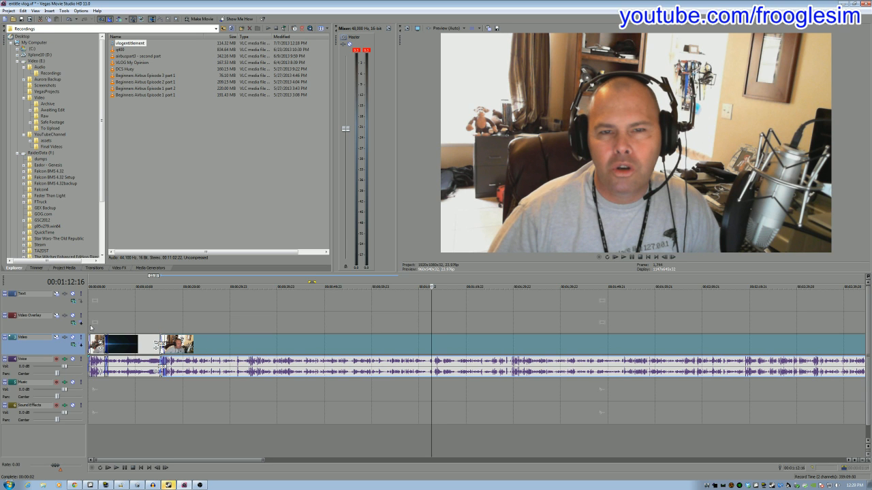
- Play the vlog from the start and again from the intro's end to check the transitions and the beginning of the talk
click(88, 329)
key(space)
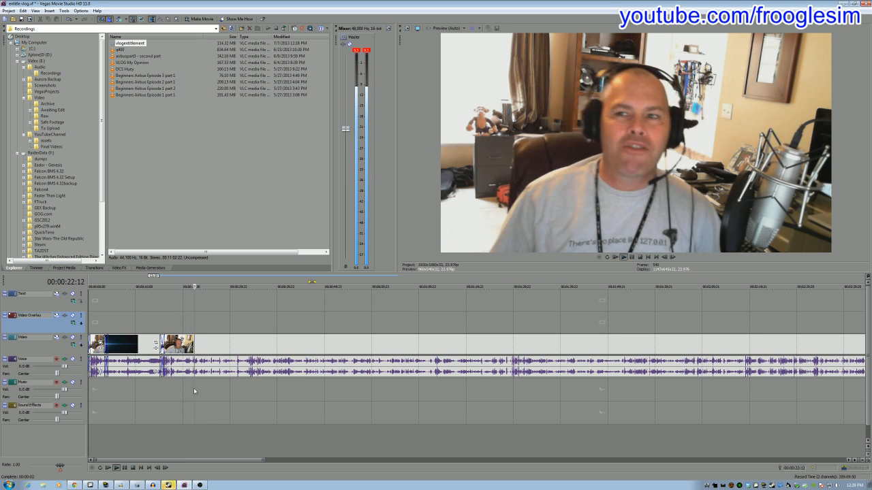
key(Return)
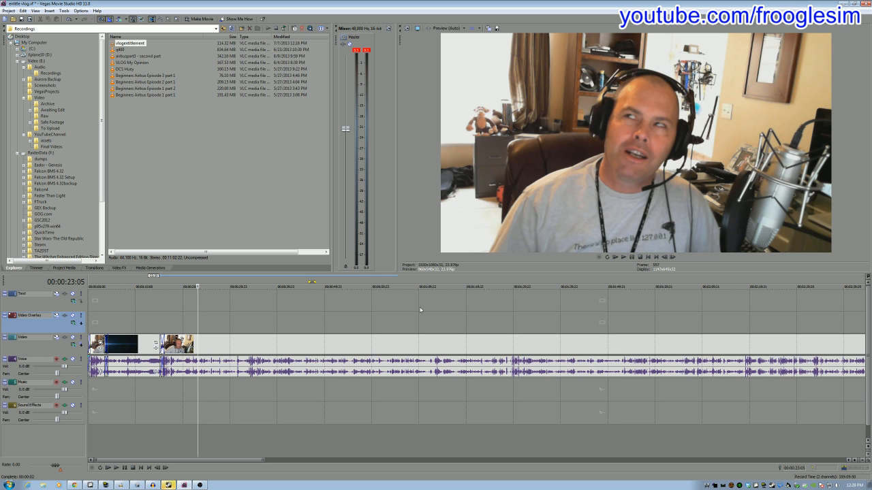
mouse_move(237, 463)
mouse_down()
mouse_move(496, 456)
mouse_move(234, 461)
mouse_up()
click(160, 328)
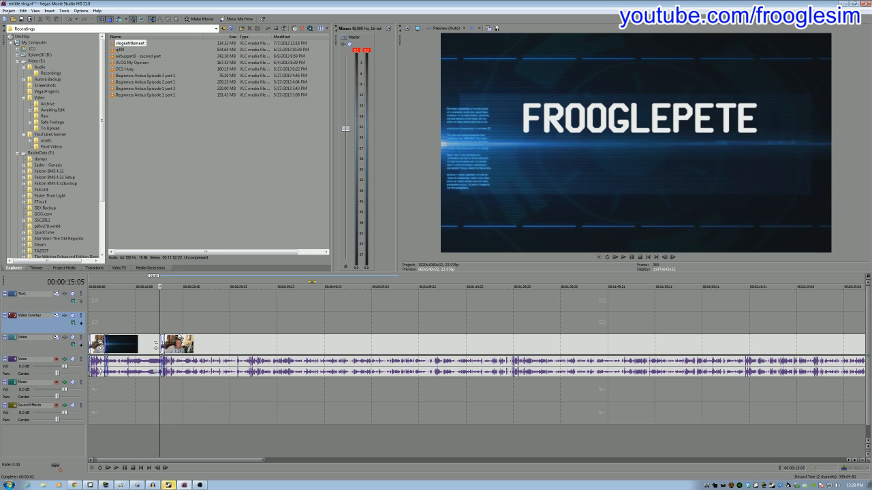
key(space)
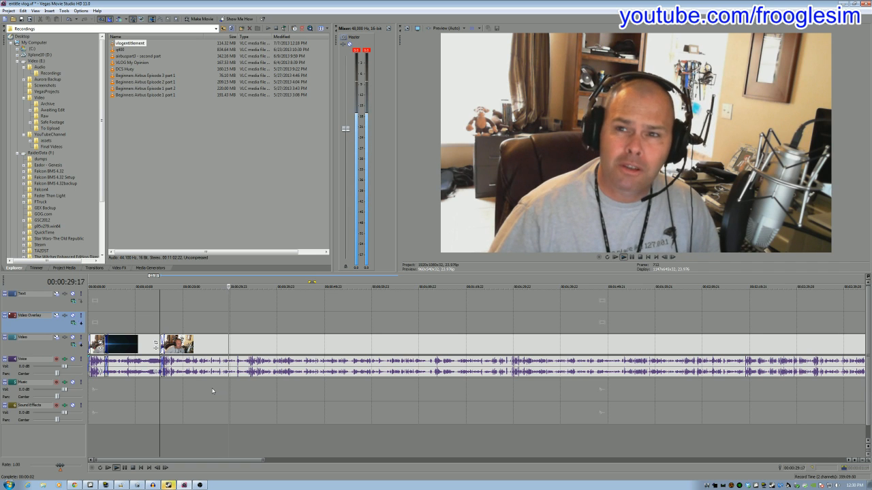
key(Return)
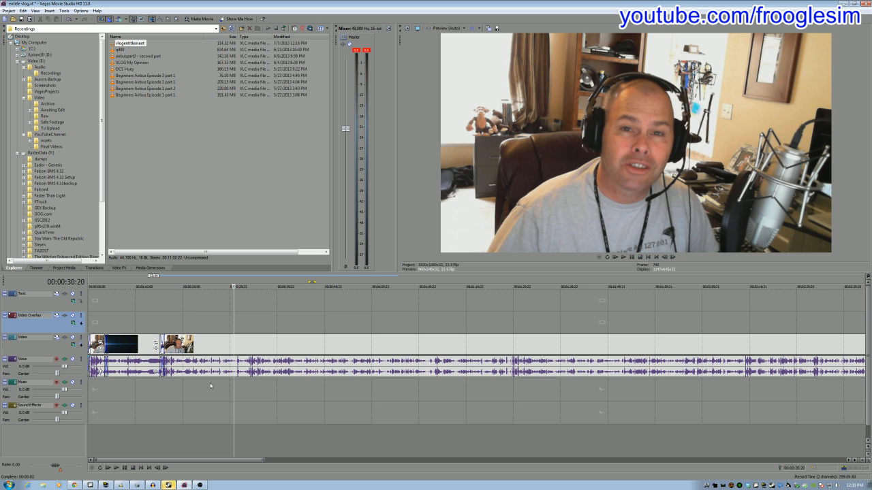
- Split the main talk's video and audio at about 28 seconds, where the unwanted passage begins
click(218, 319)
key(space)
key(Return)
key(s)
key(space)
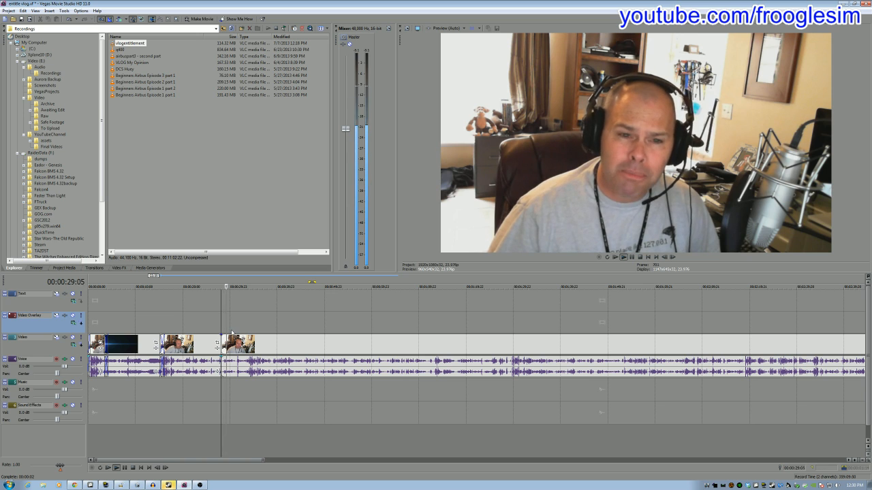
- Play on to find the end of the unwanted passage and split the talk's video and audio there, at 00:00:31:03
scroll(232, 332, up, 2)
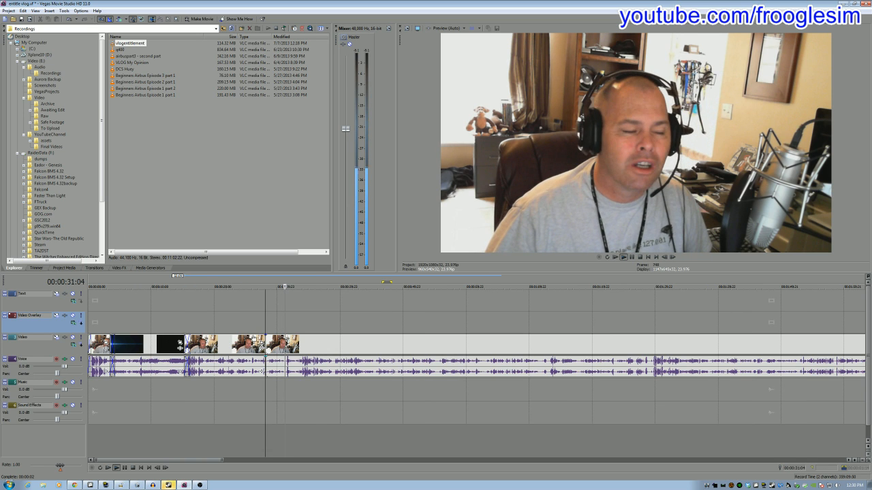
key(space)
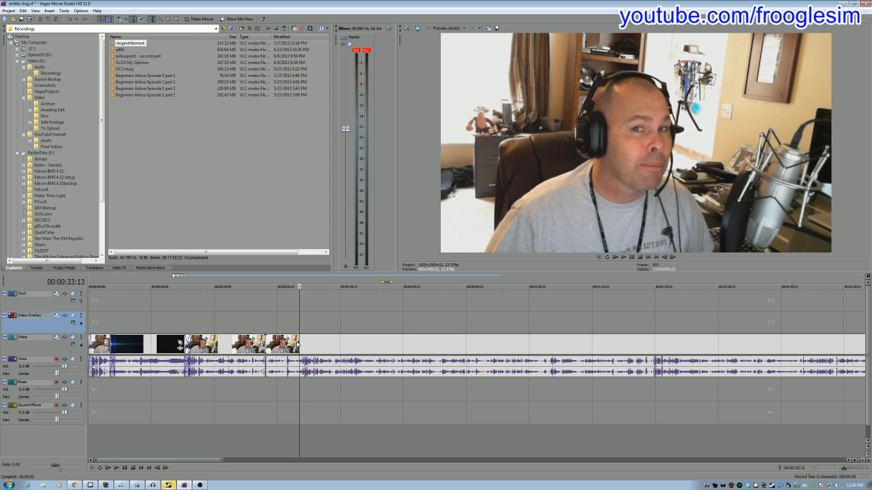
key(space)
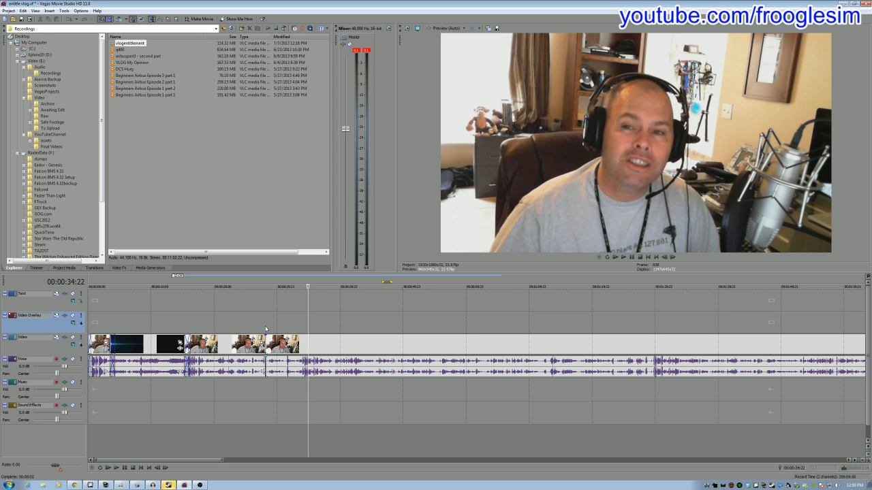
click(257, 325)
key(space)
key(space)
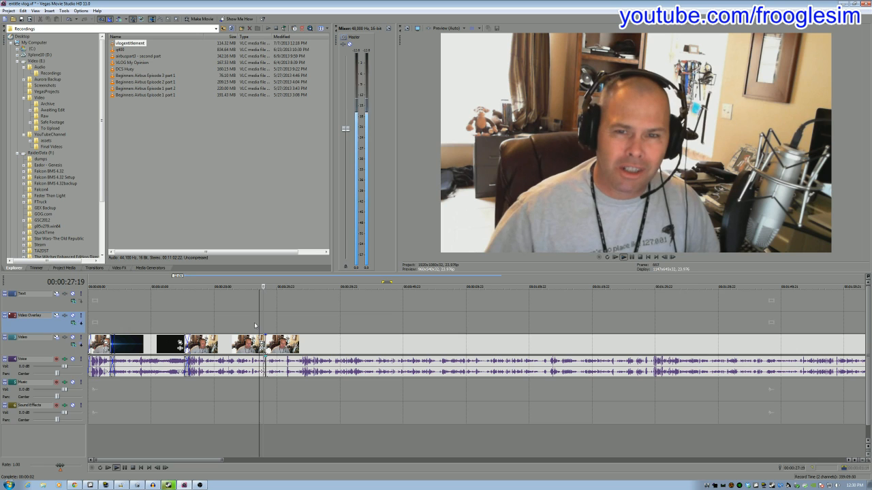
click(283, 329)
key(space)
key(space)
click(284, 329)
scroll(284, 329, up, 4)
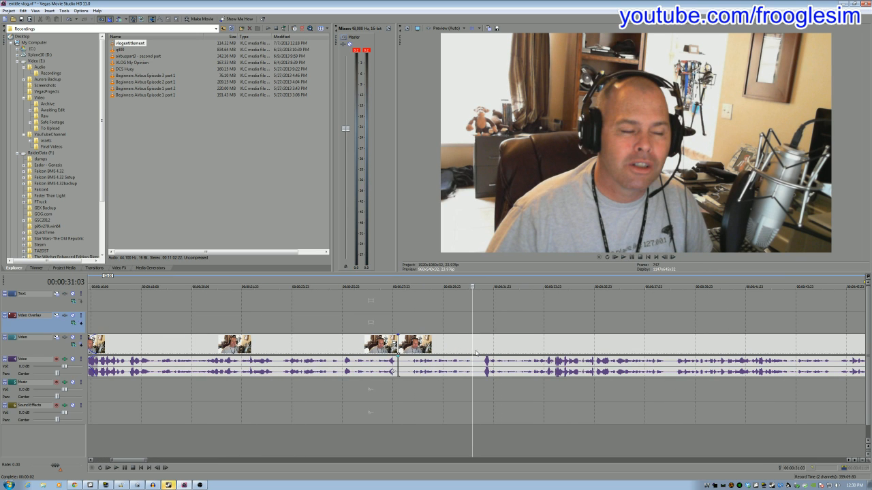
key(s)
- Delete the passage between the two splits and move the rest of the talk back to close the gap
click(442, 345)
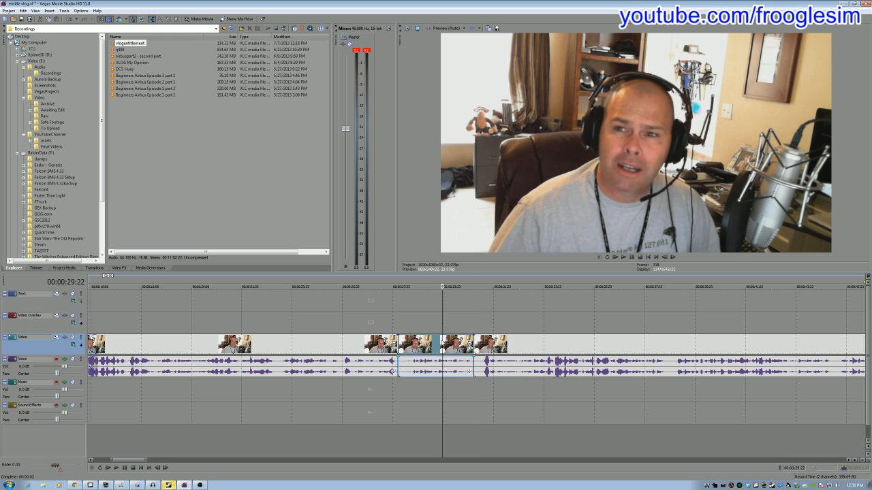
key(Delete)
drag(534, 346, 458, 347)
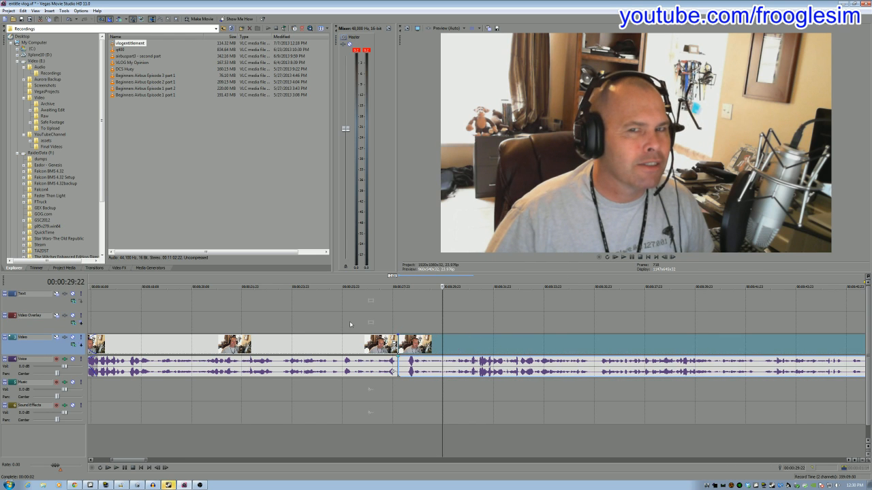
- Play the talk across the closed cut and split its video and audio at 00:00:33:00
click(297, 320)
click(252, 321)
key(space)
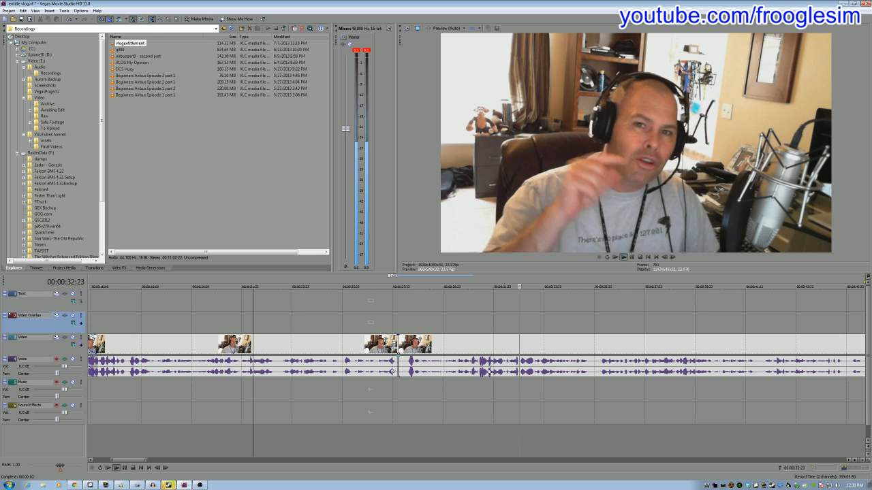
key(Return)
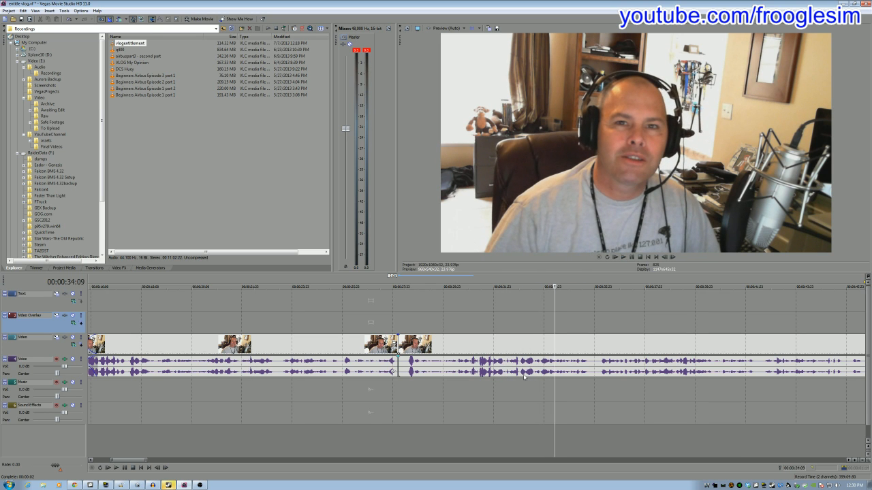
click(539, 321)
key(Return)
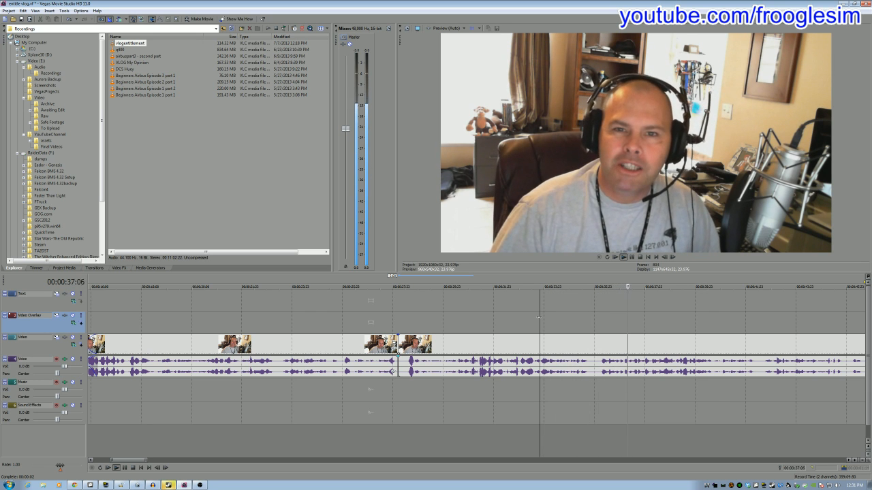
click(515, 320)
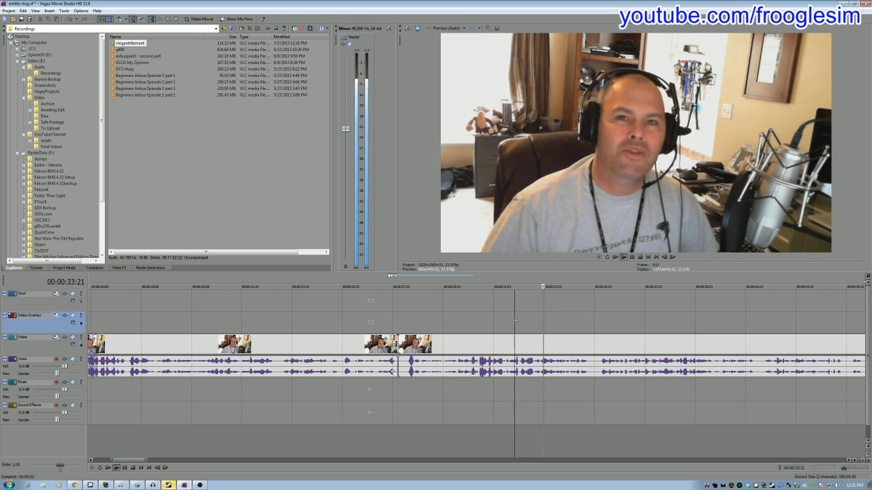
click(499, 323)
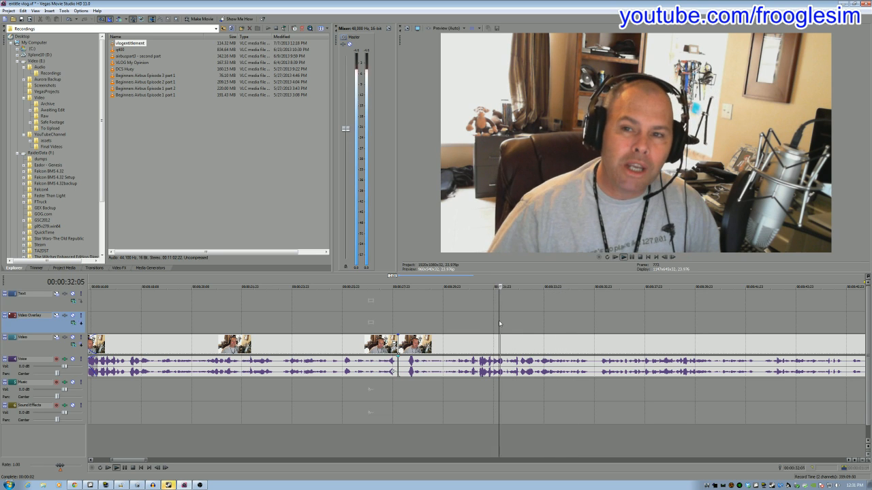
key(Return)
key(s)
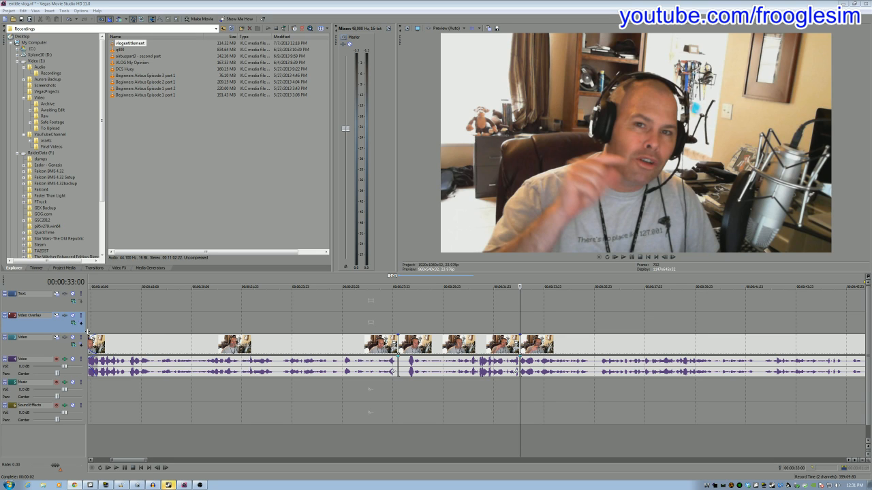
- Open the Downloads folder in Windows Explorer and extract the fsxf4ephantom archive into a folder of the same name
click(9, 485)
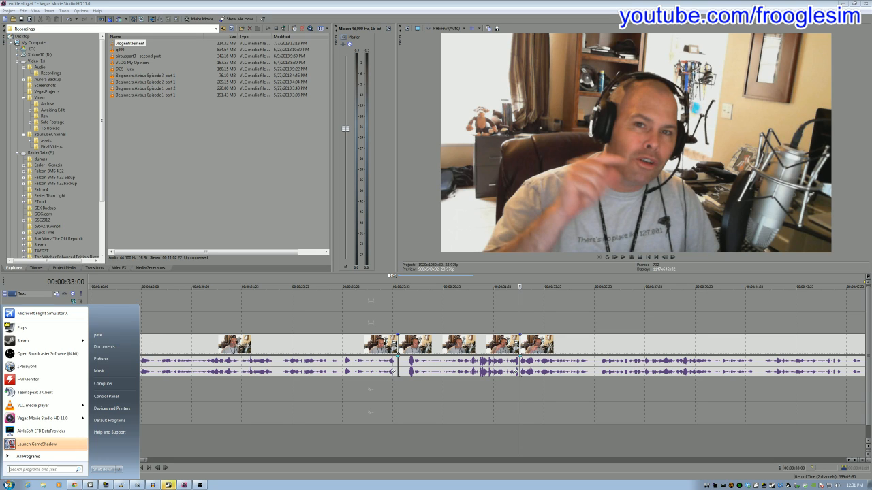
click(125, 348)
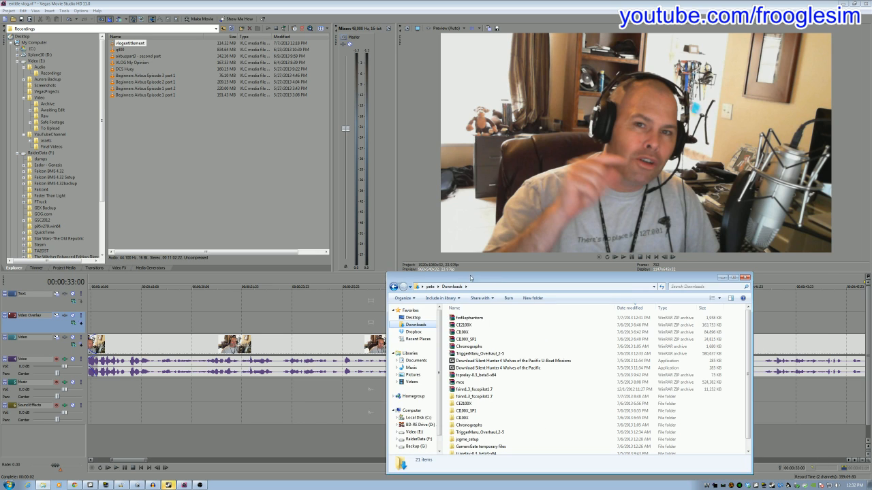
right_click(470, 319)
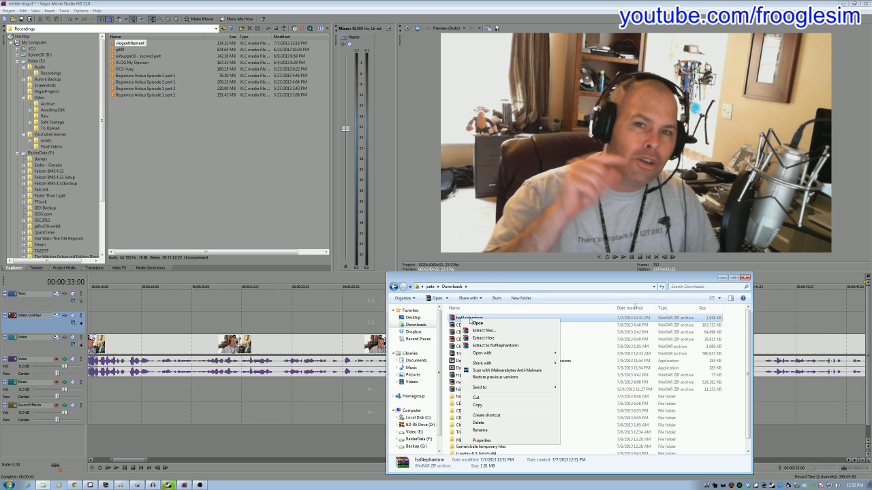
click(499, 346)
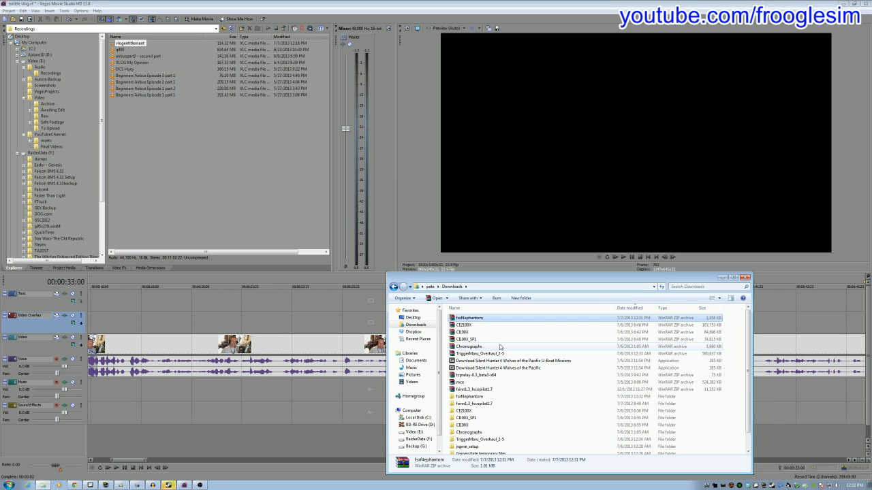
- Open the extracted fsxf4ephantom folder and move its window onto the second monitor, off the editing screen
click(477, 397)
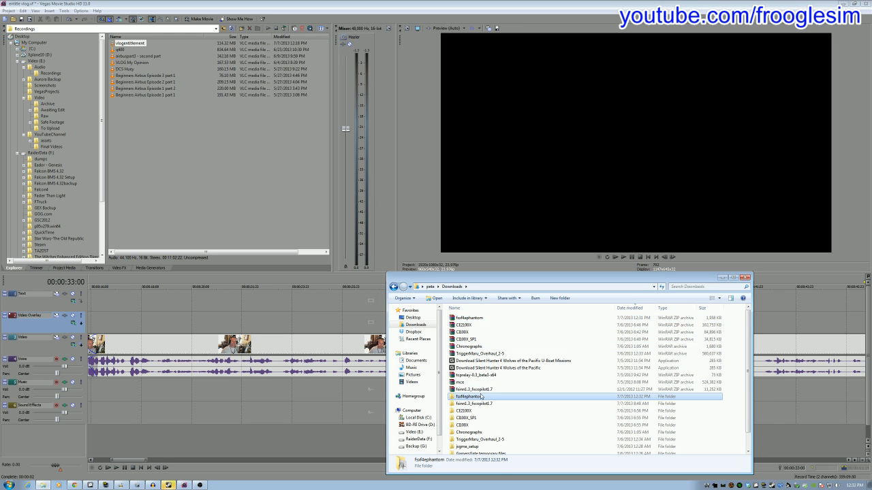
double_click(470, 396)
drag(499, 282, 871, 307)
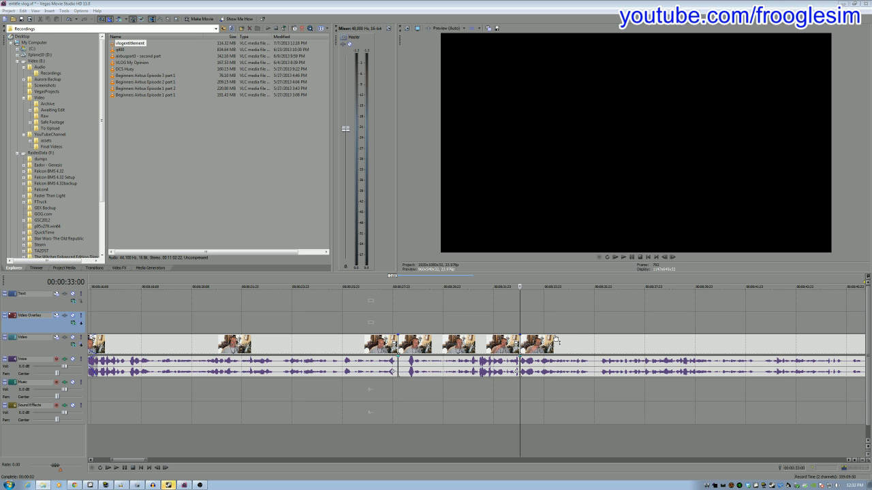
- Play the talk at several points past the 33-second split to follow the passage that needs covering with images
click(618, 310)
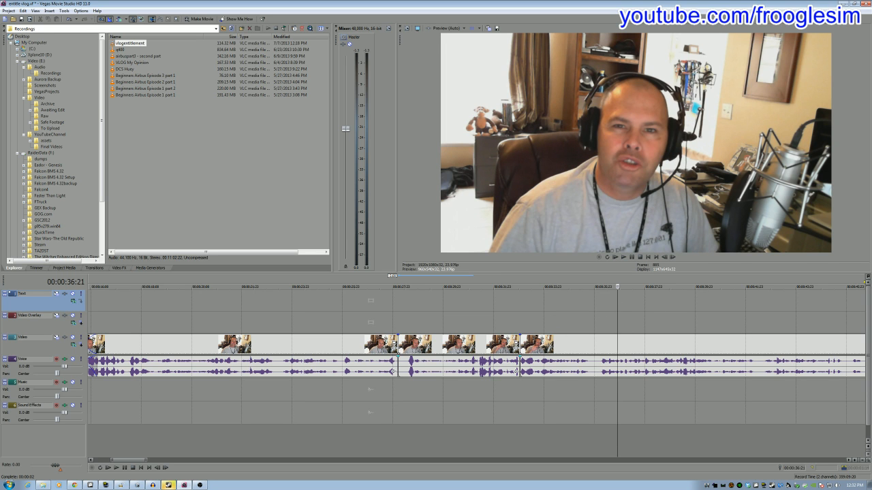
click(694, 317)
key(space)
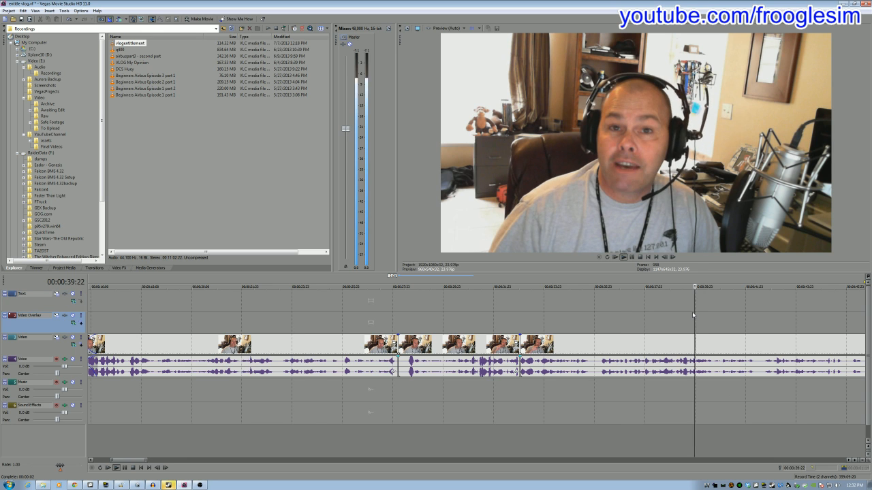
click(771, 316)
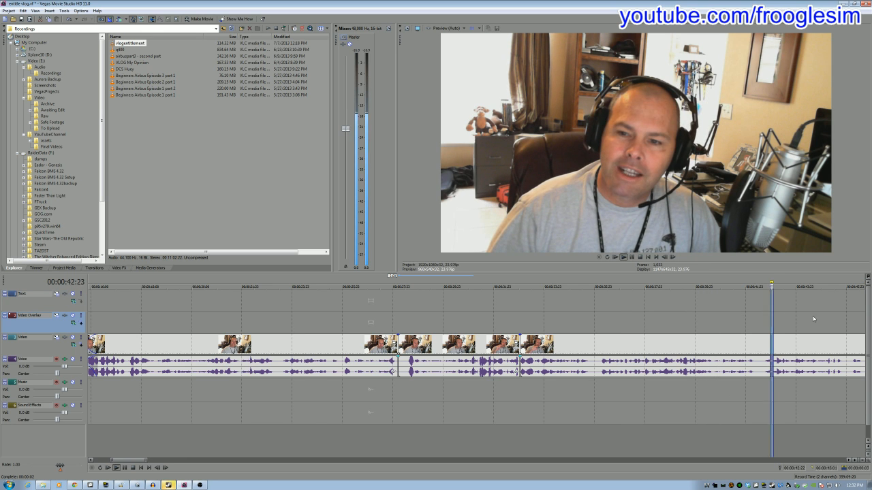
key(Return)
key(space)
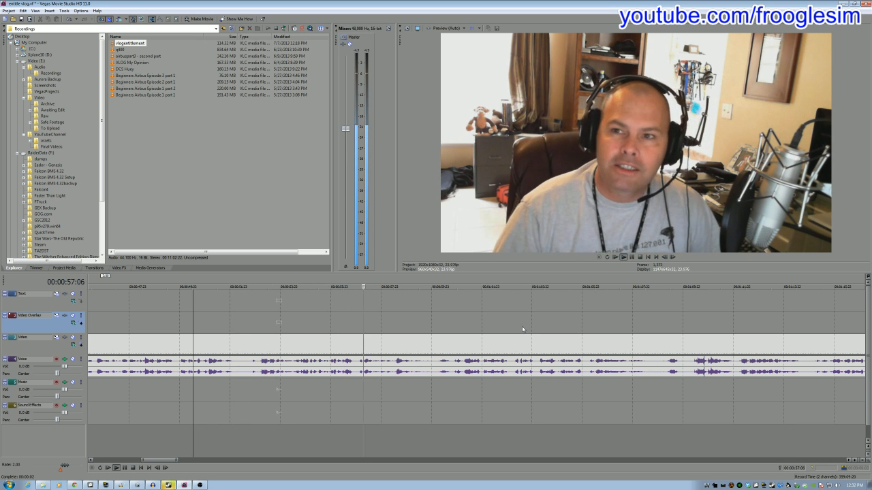
- Fast-forward through the talk to the end of the passage and split its video and audio at 00:01:17:18
key(l)
key(l)
key(l)
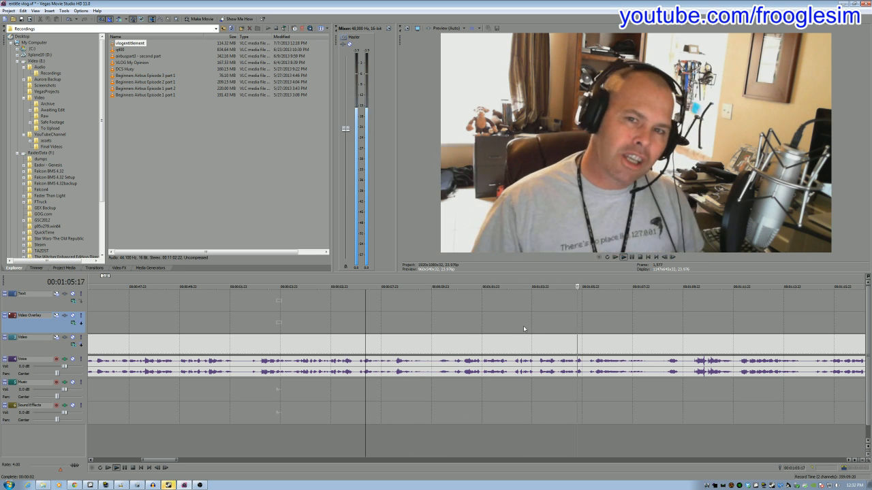
key(k)
key(space)
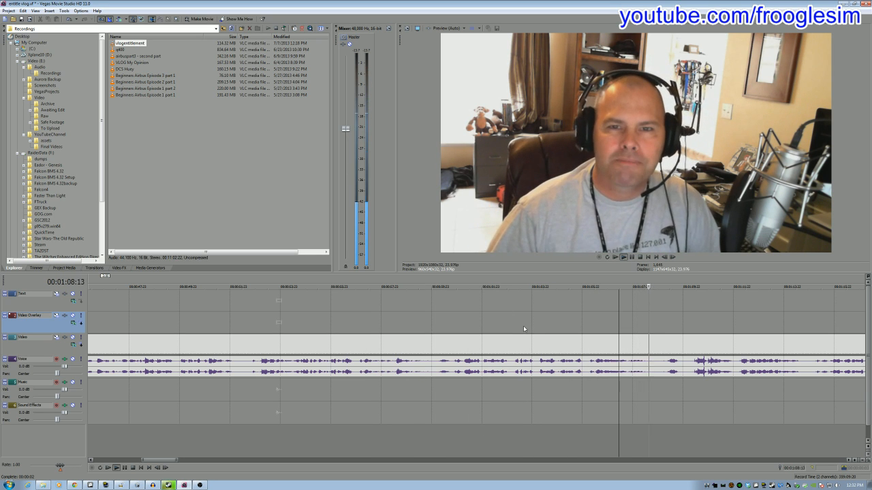
key(l)
key(k)
key(space)
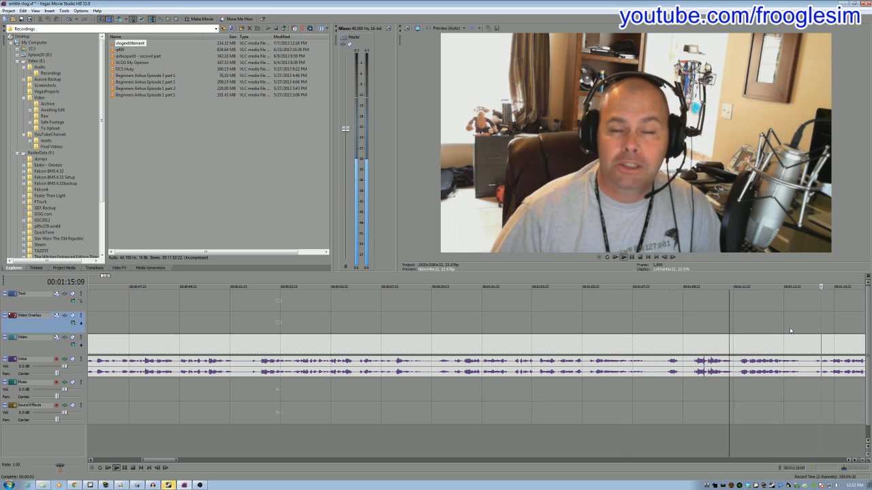
key(k)
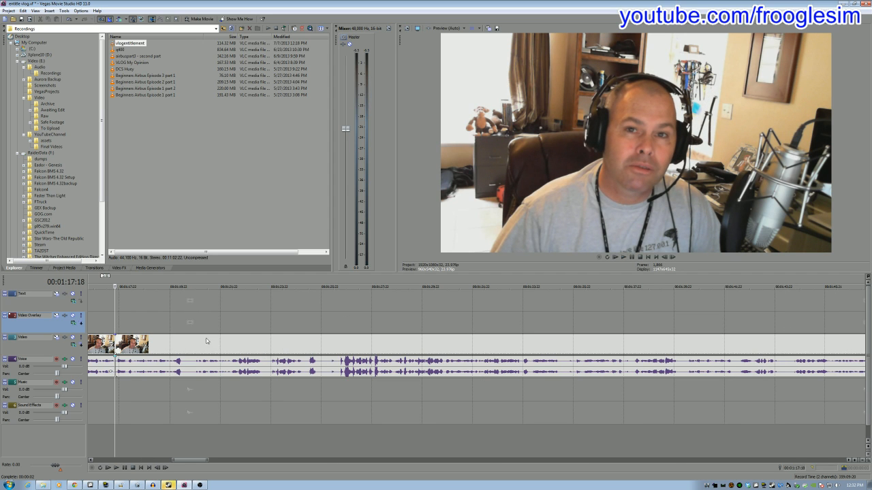
- Place the first aircraft image on the Video Overlay track, starting at the 33-second split
drag(188, 461, 158, 461)
scroll(265, 439, down, 2)
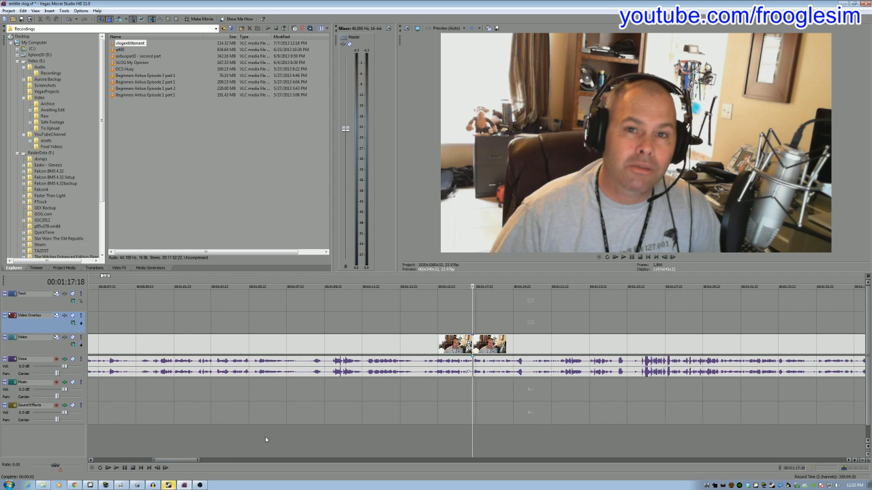
scroll(265, 440, down, 3)
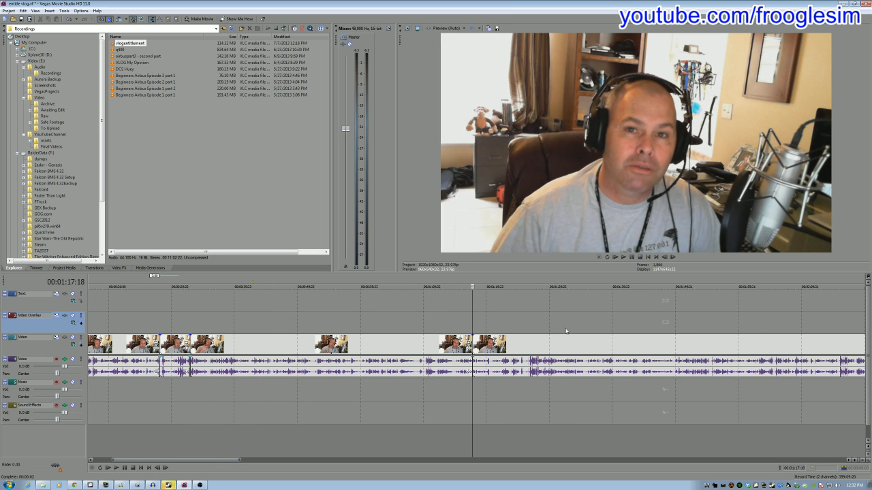
drag(871, 371, 265, 356)
drag(197, 311, 194, 319)
- Add five more aircraft images back to back on the Video Overlay track, ending at the 00:01:17:18 split
drag(871, 407, 448, 325)
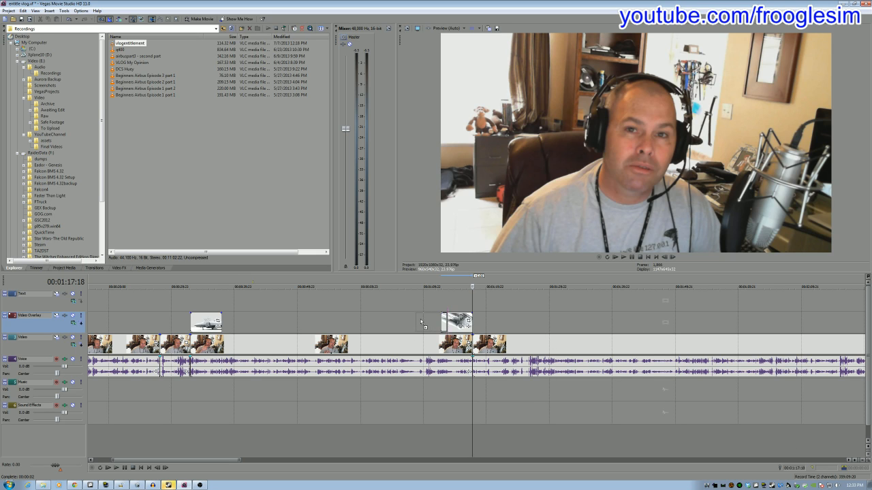
drag(417, 323, 416, 322)
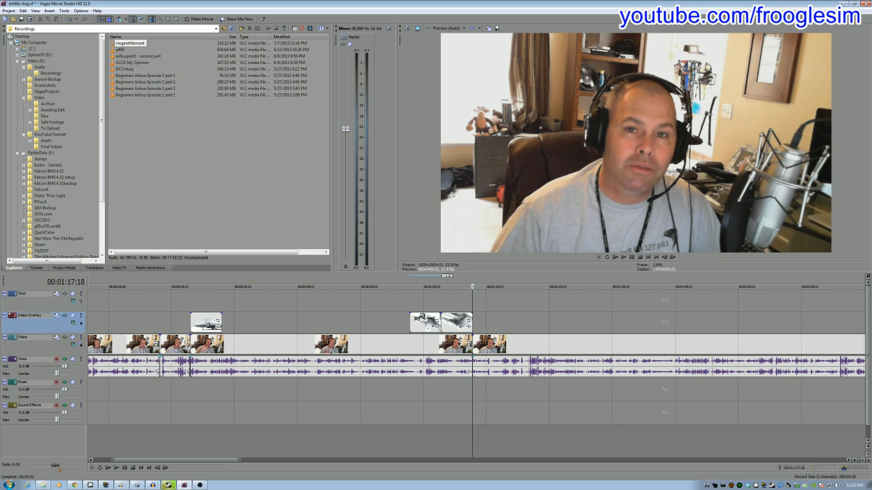
drag(482, 366, 380, 319)
drag(781, 432, 350, 319)
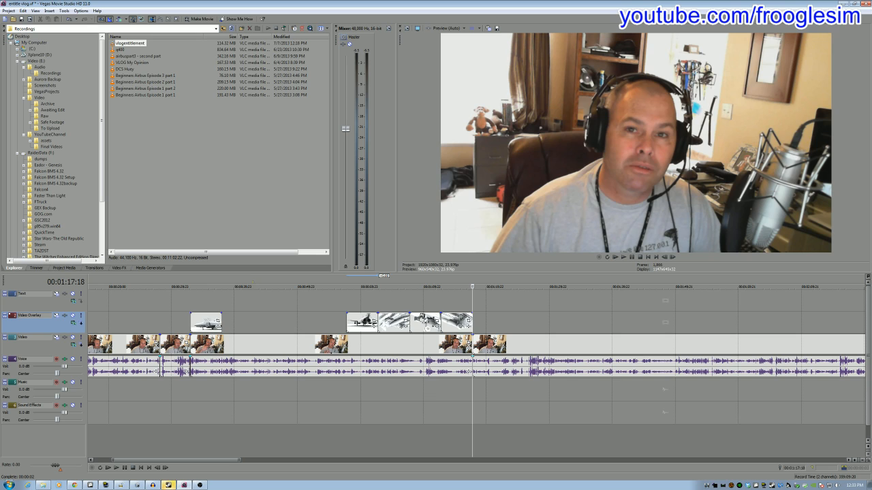
drag(320, 318, 320, 319)
- Move the five newly added overlay images together so they directly follow the first aircraft image
click(322, 319)
shift+click(452, 325)
drag(452, 326, 359, 326)
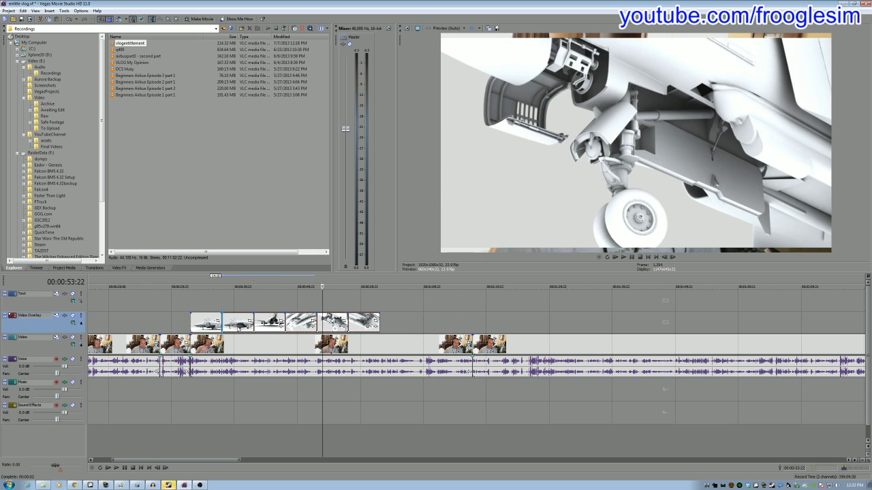
click(198, 320)
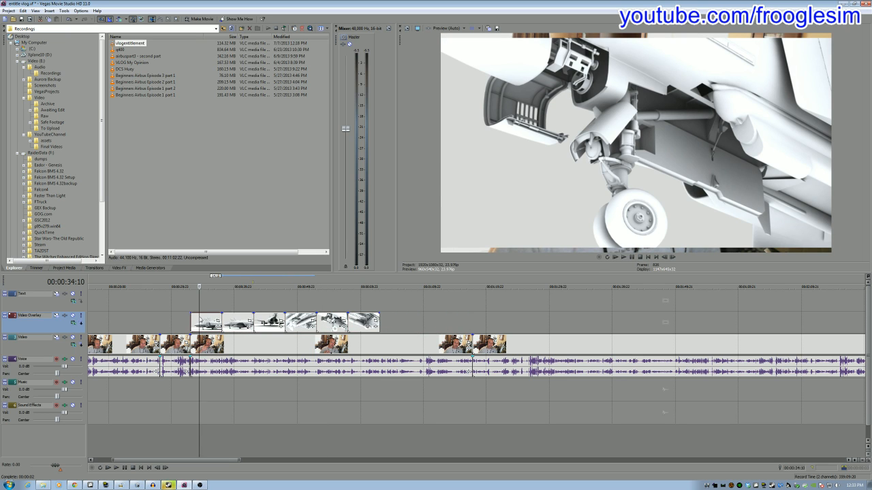
- Copy the six aircraft overlay images and append the copies directly after the originals on the Video Overlay track
shift+click(355, 322)
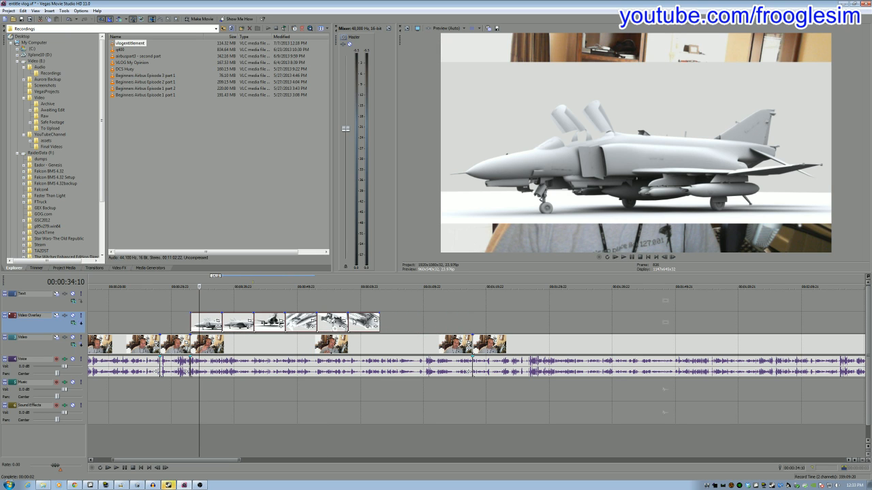
click(400, 318)
key(ctrl+v)
drag(422, 321, 403, 321)
- Delete the last three copied overlay images and trim the remaining last image to end at the 00:01:17:18 split
click(491, 300)
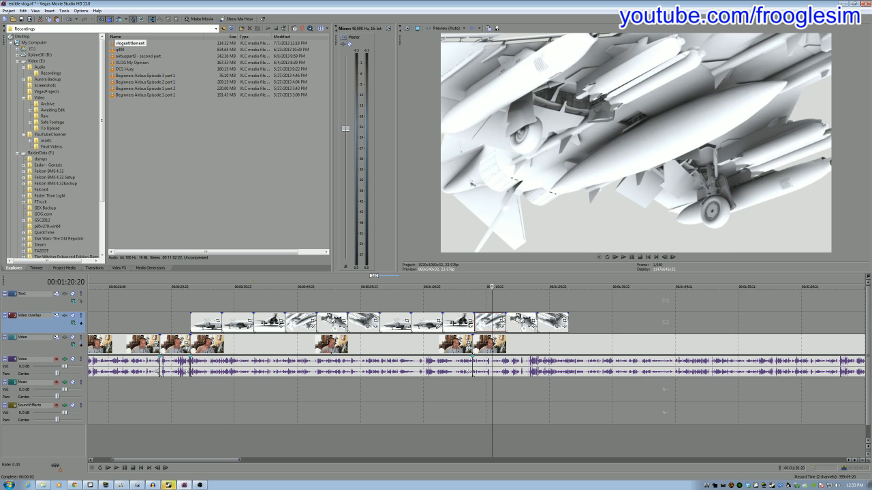
key(Delete)
click(520, 321)
key(Delete)
click(544, 322)
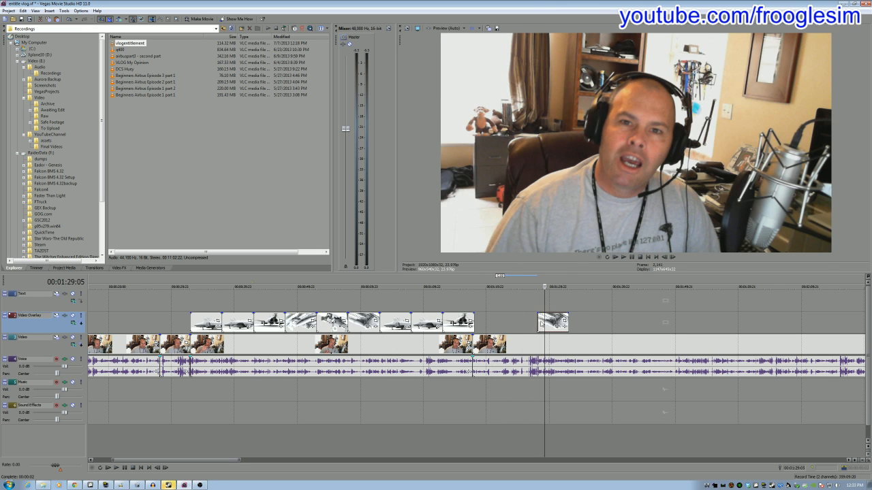
key(Delete)
drag(474, 318, 472, 319)
- Add a short fade-in to the first overlay image and play the transition back from 00:00:30:04
drag(188, 314, 195, 314)
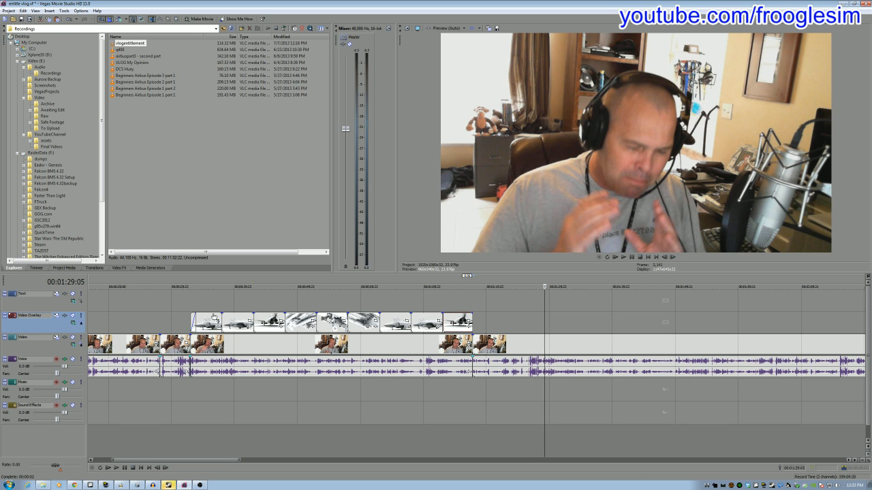
click(479, 313)
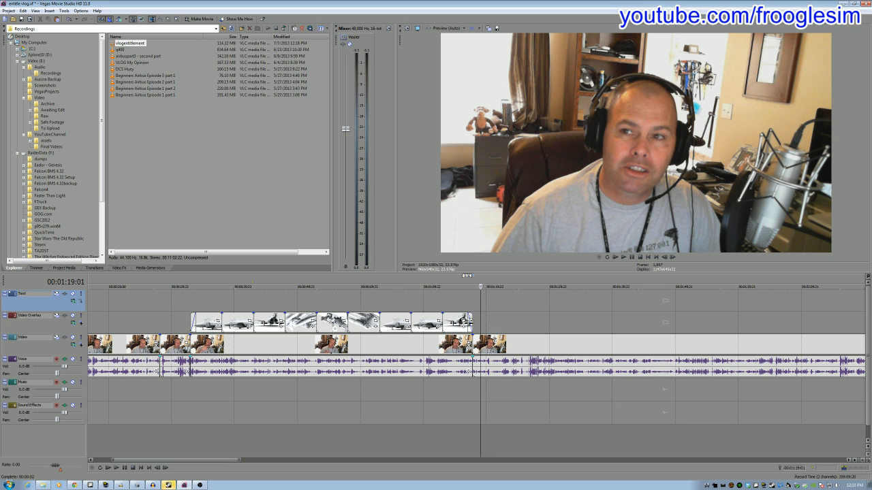
click(173, 308)
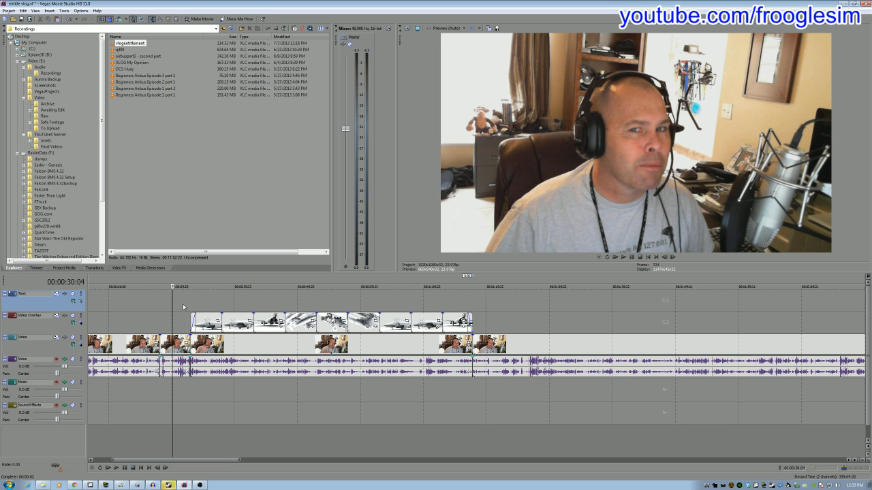
key(space)
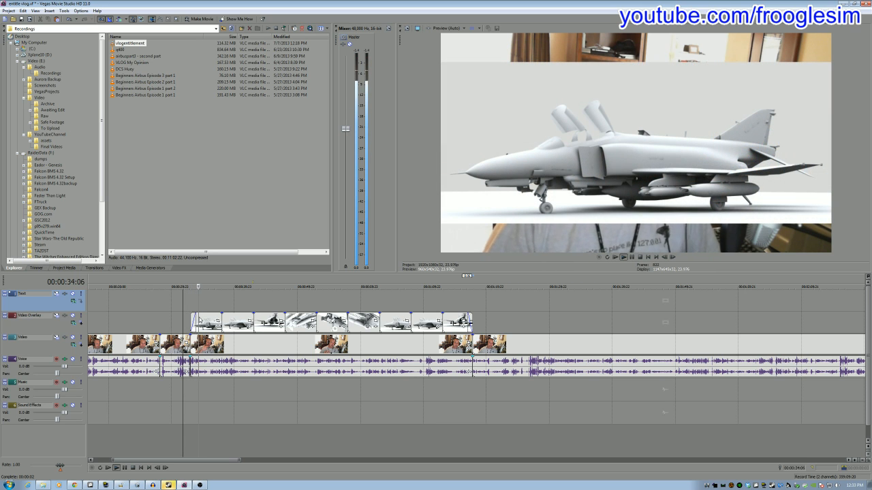
key(space)
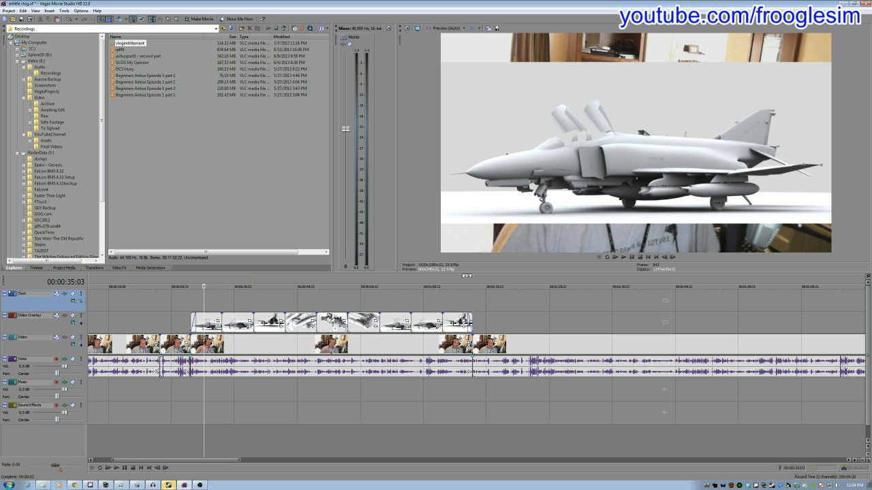
- Make the webcam clip beneath the images fully transparent and extend the first and last images slightly over the neighbouring clips, checking by playback
drag(217, 336, 217, 354)
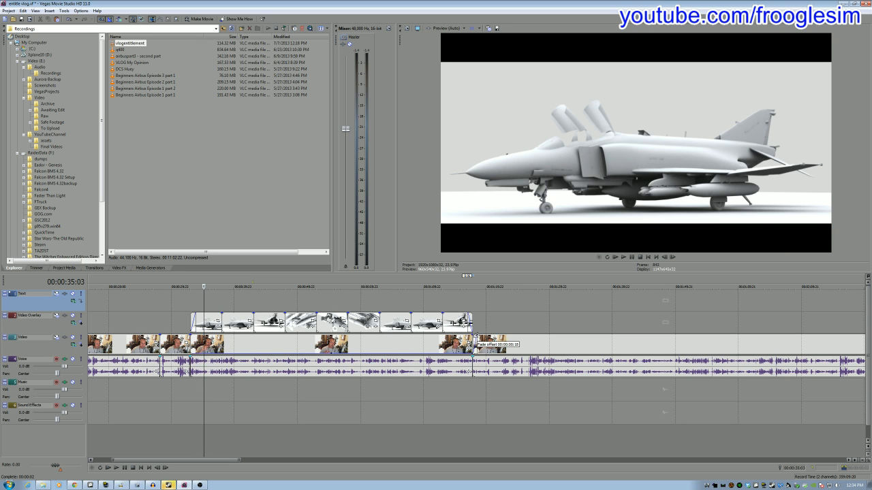
drag(470, 319, 474, 319)
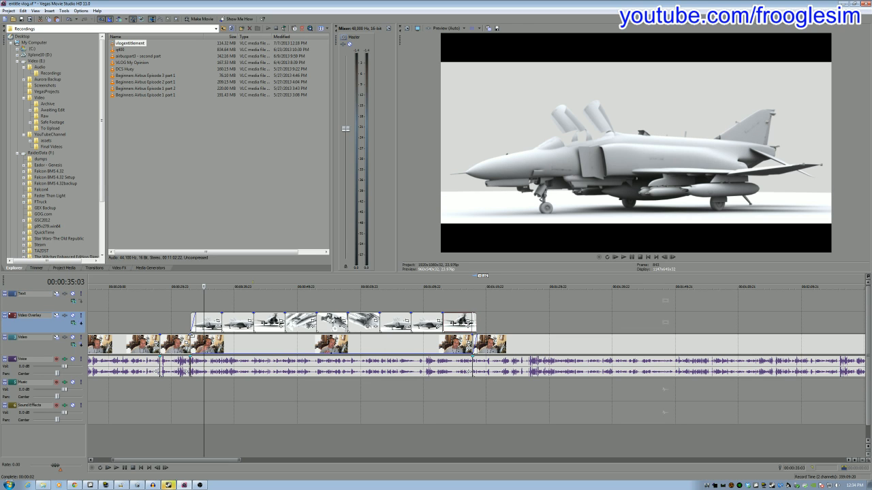
drag(189, 323, 187, 323)
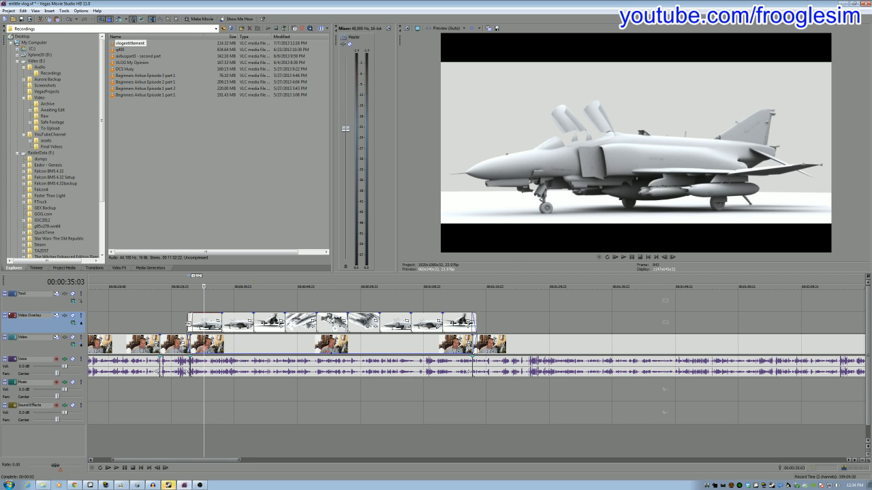
click(177, 321)
key(space)
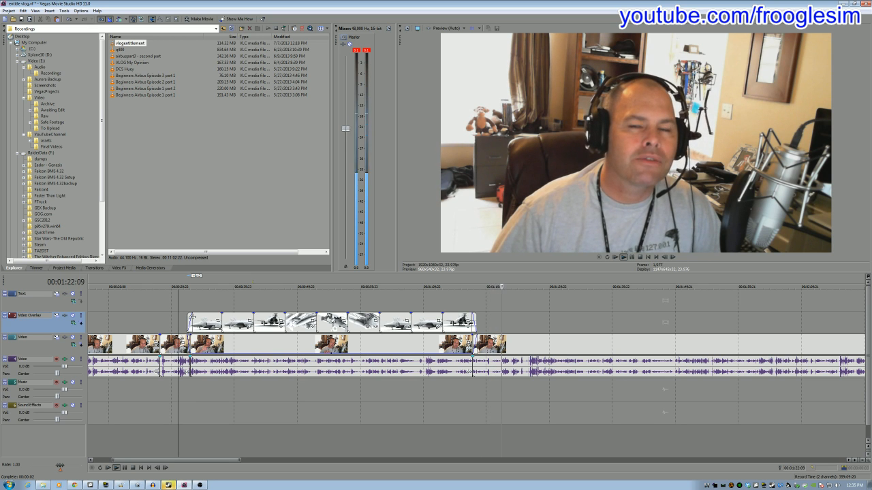
key(space)
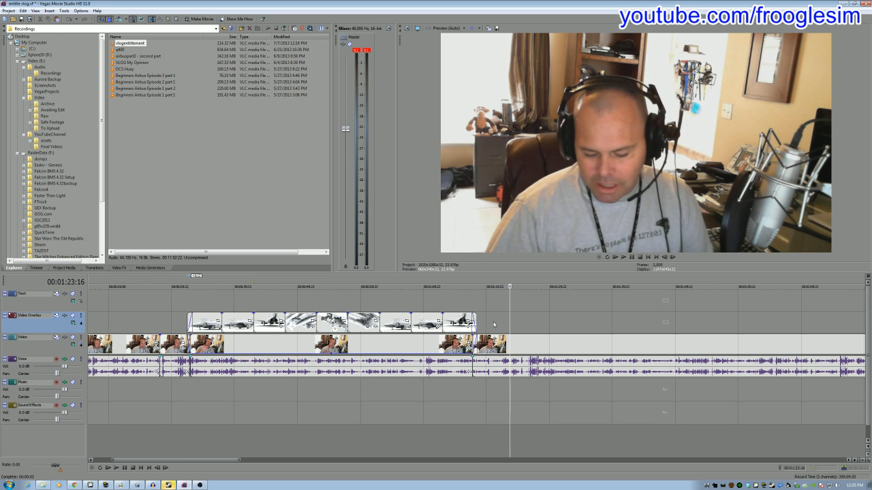
- Locate the end of the unwanted pause after the image passage and split the video and audio at 00:01:22:15
click(491, 383)
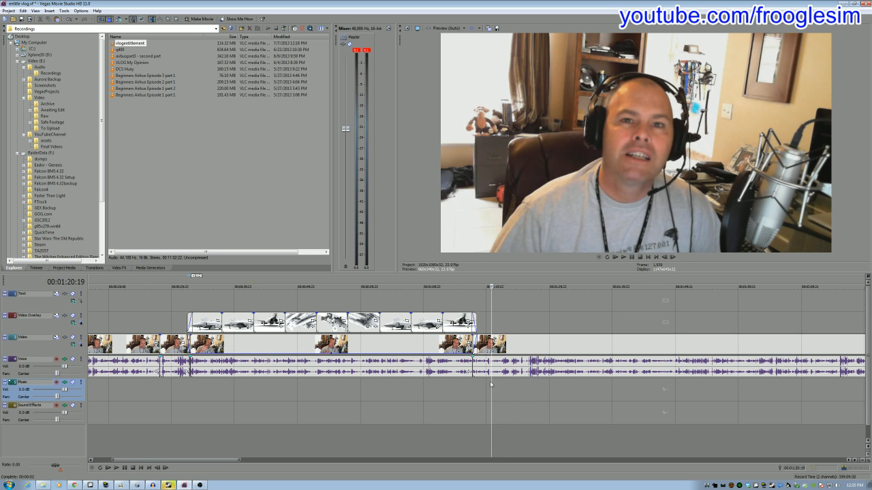
scroll(494, 390, up, 5)
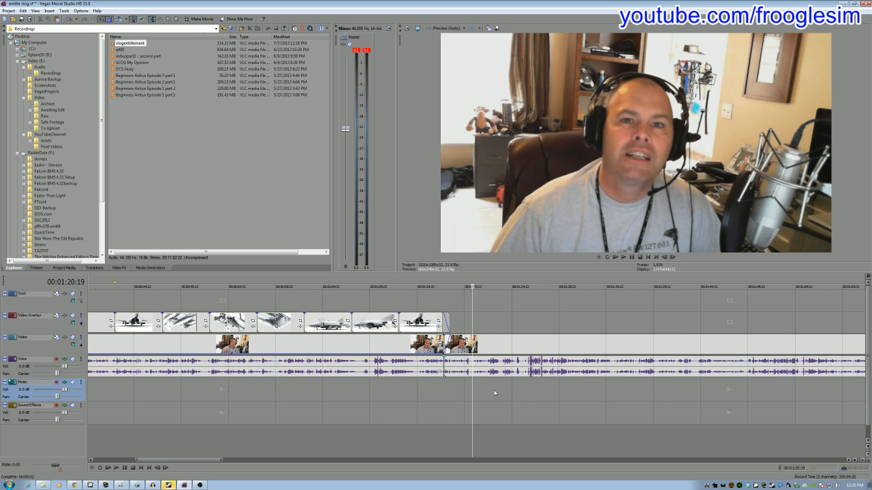
key(space)
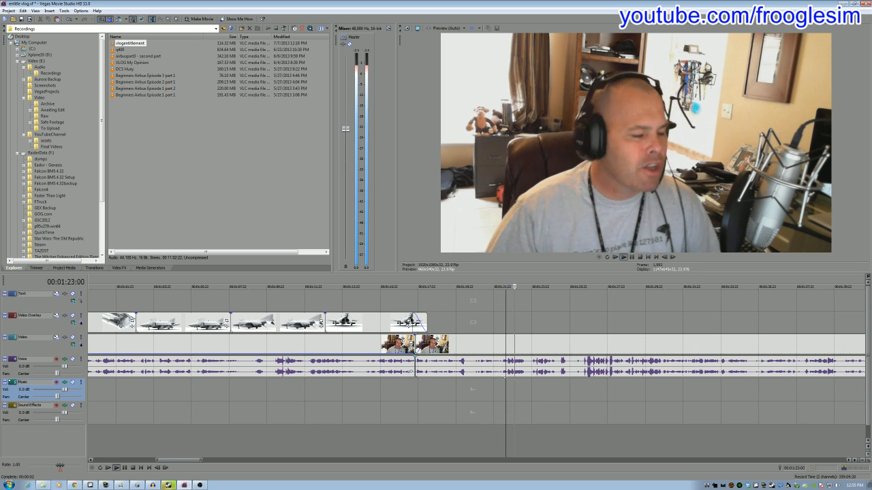
click(504, 386)
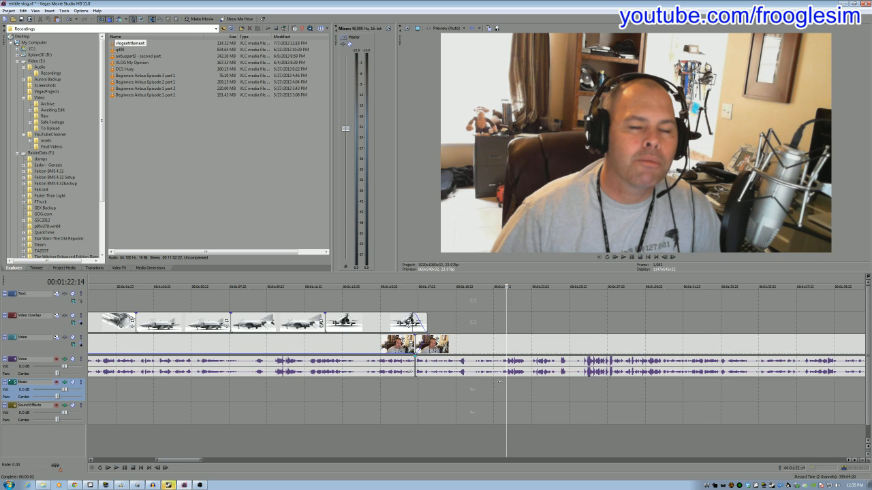
scroll(483, 385, up, 3)
click(451, 386)
key(space)
click(476, 374)
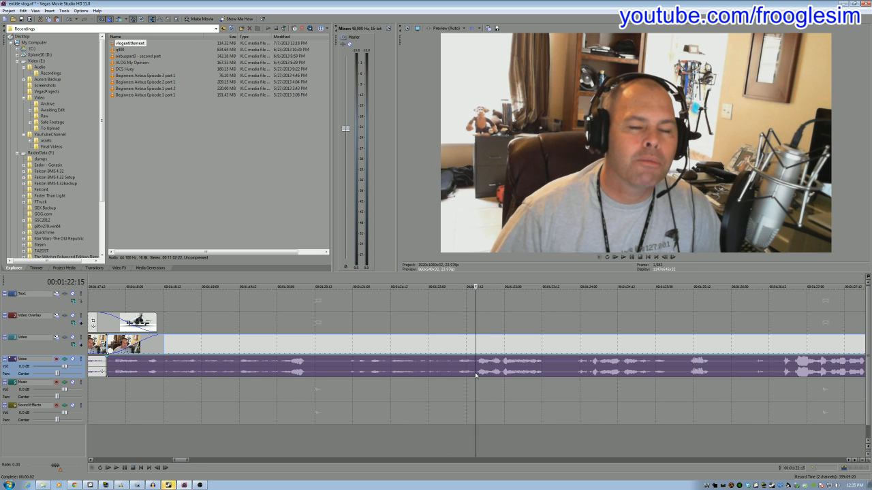
key(s)
- Split the video and audio at 00:01:20:15, delete the section up to 00:01:22:15 and close the gap
click(330, 384)
click(331, 375)
key(space)
key(Return)
click(325, 329)
key(s)
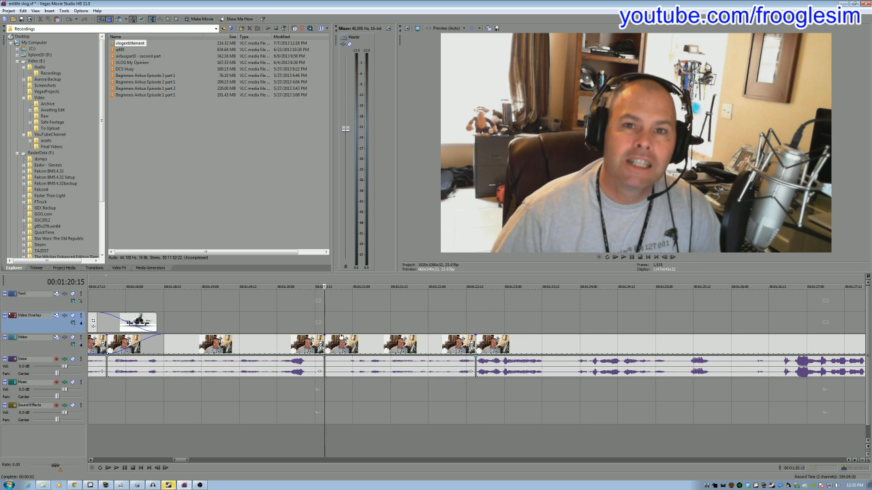
click(358, 348)
key(Delete)
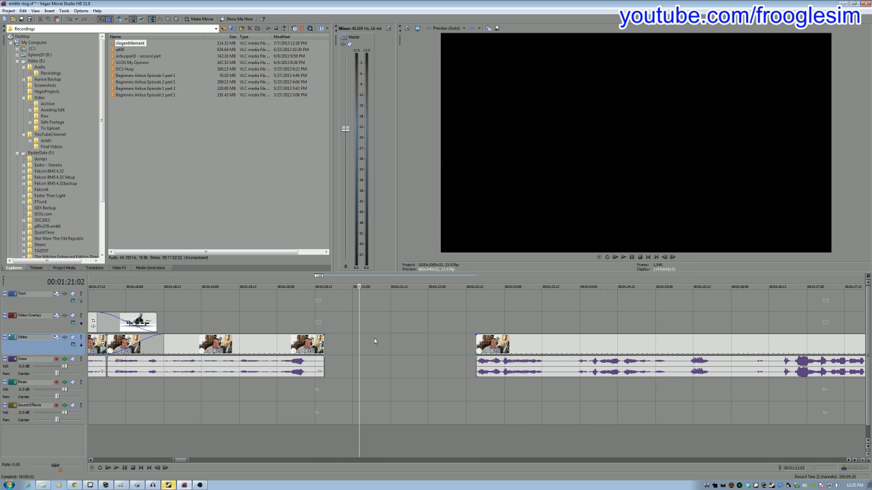
drag(540, 351, 387, 351)
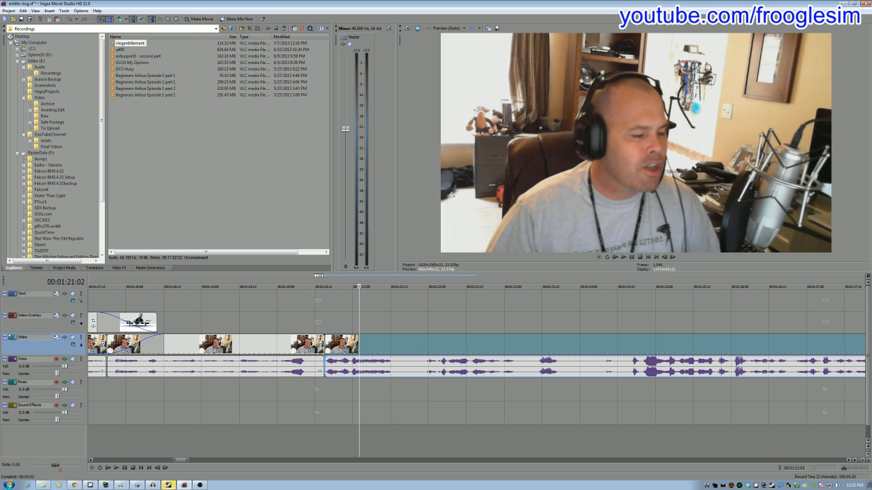
- Play back the cut at 00:01:20:15 from several points ahead of it and listen on for the next pause
click(320, 323)
key(space)
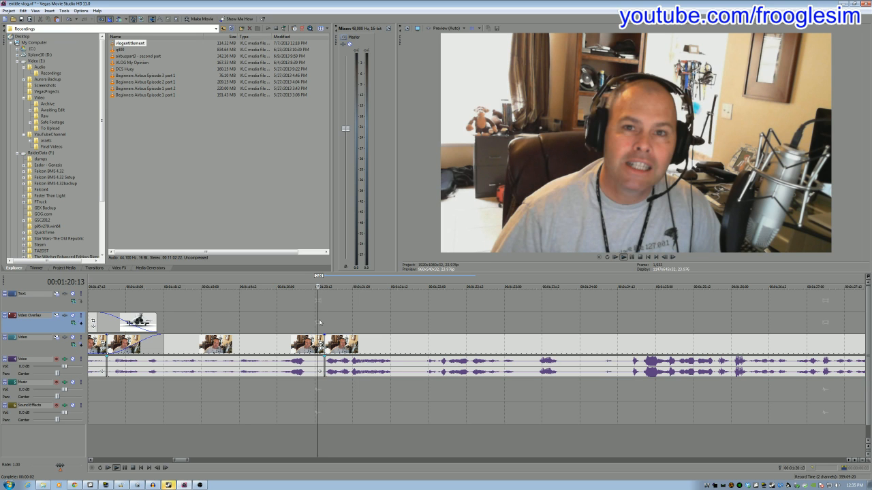
key(Return)
click(294, 321)
key(space)
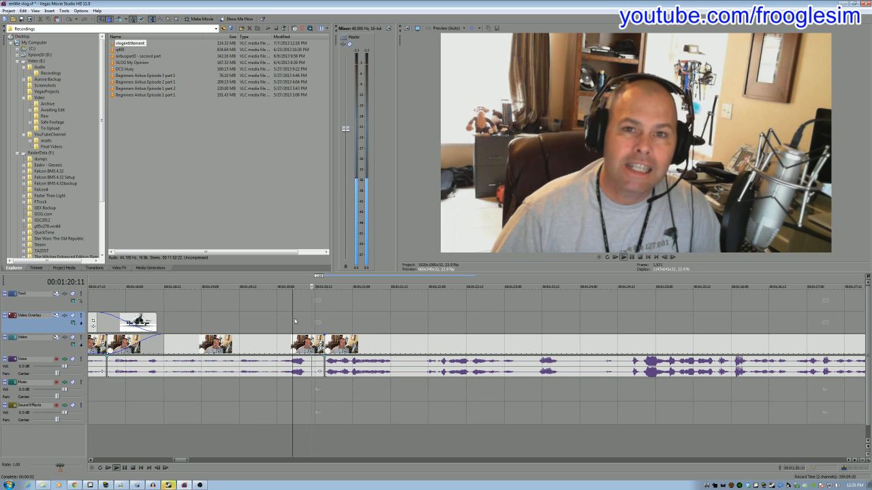
click(239, 321)
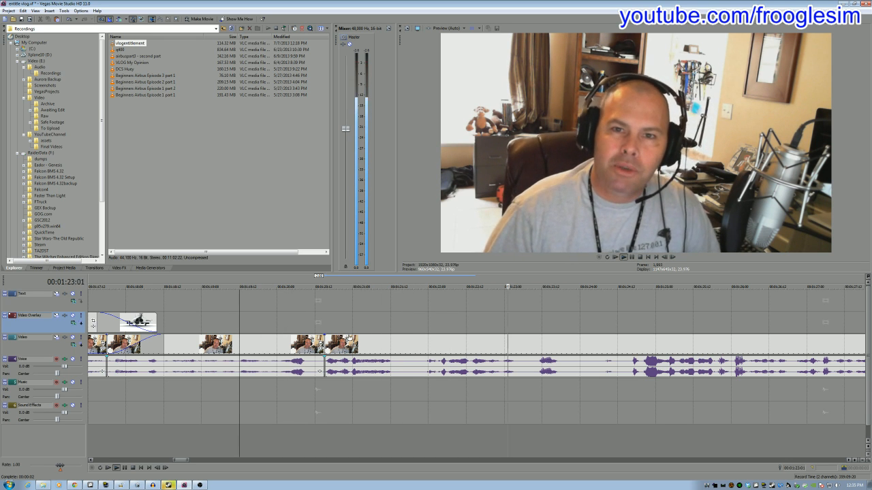
key(Return)
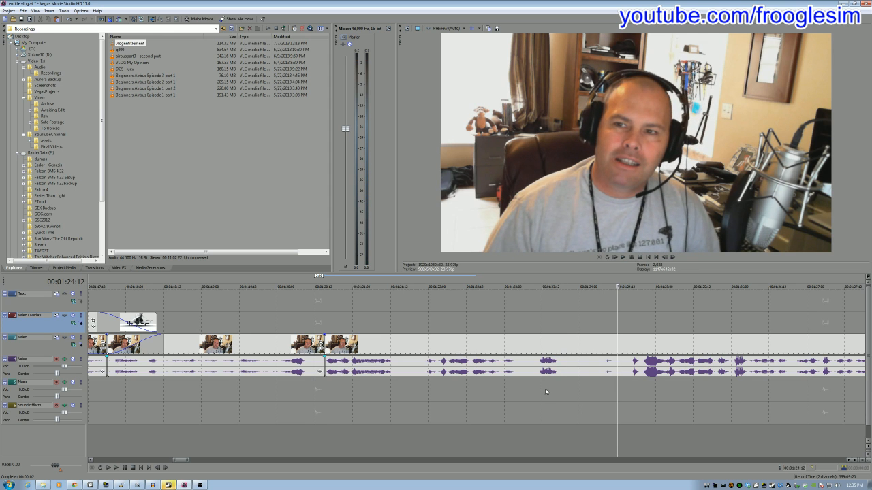
- Isolate the pause starting at 00:01:23:05 with splits, delete it and move the remaining talk back to close the gap
click(536, 389)
click(515, 382)
key(space)
key(Return)
click(519, 384)
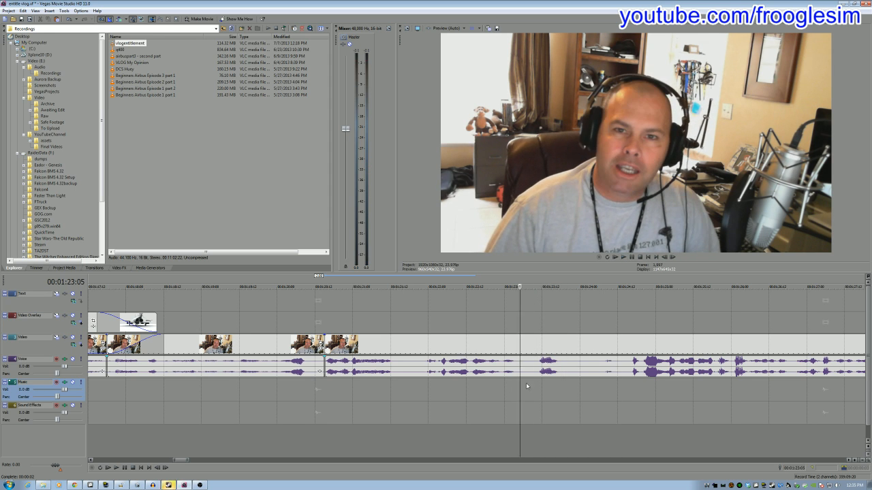
key(space)
key(Return)
key(s)
click(557, 344)
key(Delete)
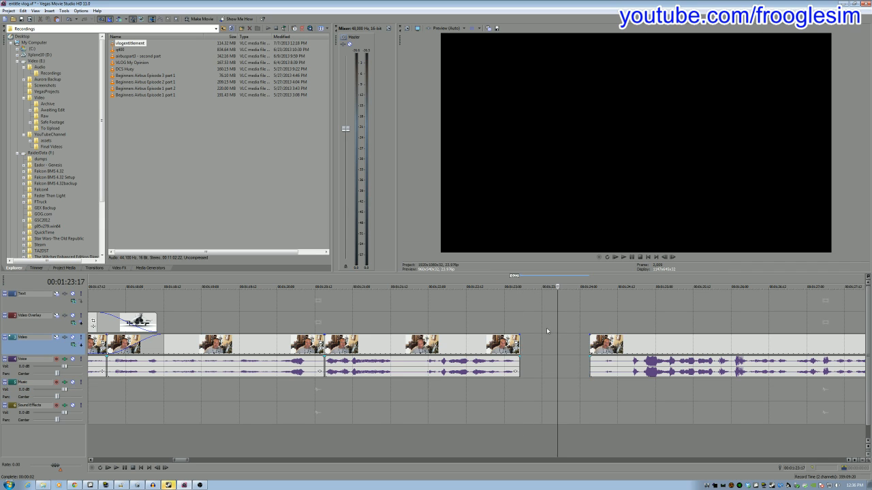
drag(631, 344, 560, 338)
- Split at 00:01:23:15, delete the leftover silent piece after the 00:01:23:05 cut and close the gap
click(508, 322)
key(space)
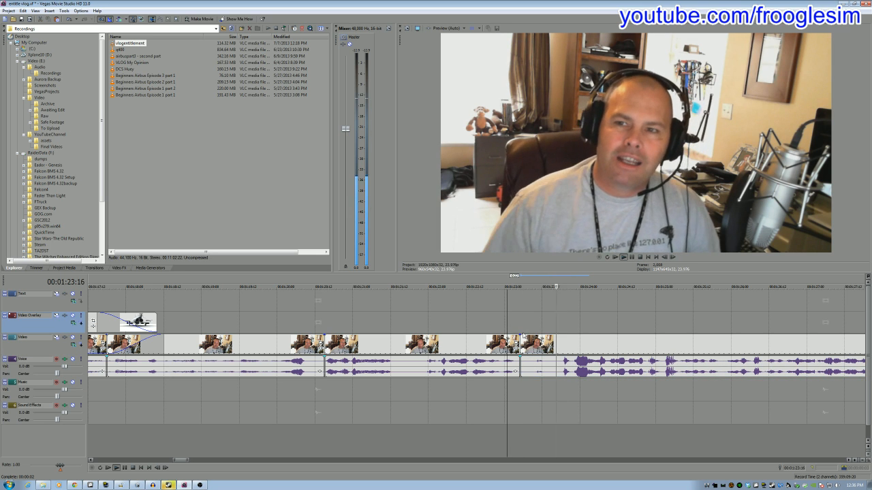
click(551, 381)
key(s)
click(539, 353)
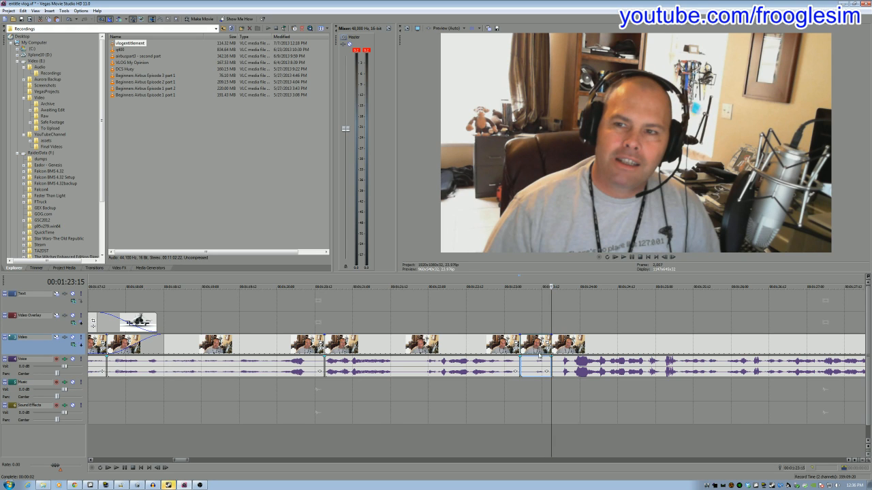
key(Delete)
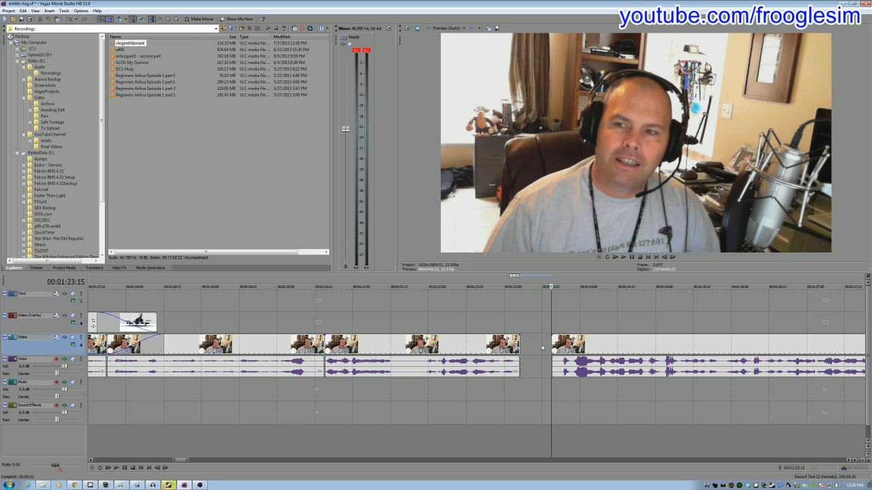
drag(598, 345, 569, 345)
- Play back the talk across the cut at 00:01:23:05 and beyond, and replay from the cut to check it
click(491, 321)
key(space)
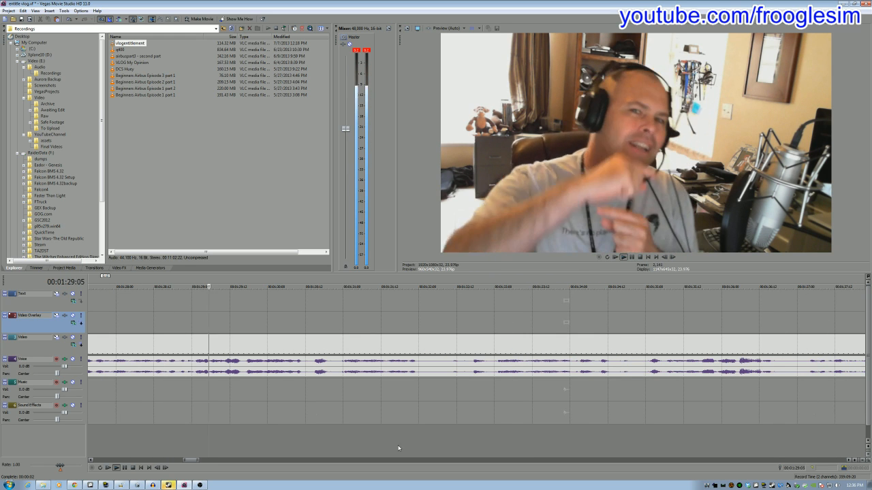
key(Return)
mouse_move(194, 461)
mouse_down()
mouse_move(222, 461)
mouse_move(200, 461)
mouse_up()
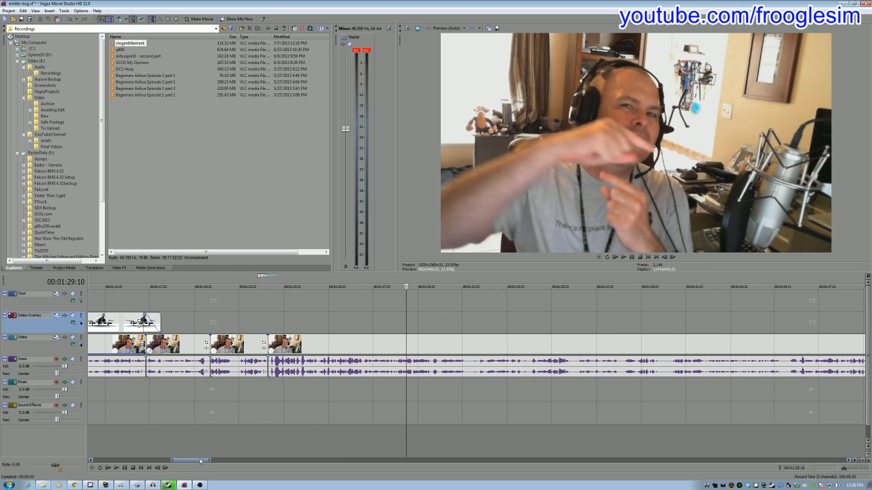
click(271, 390)
click(268, 391)
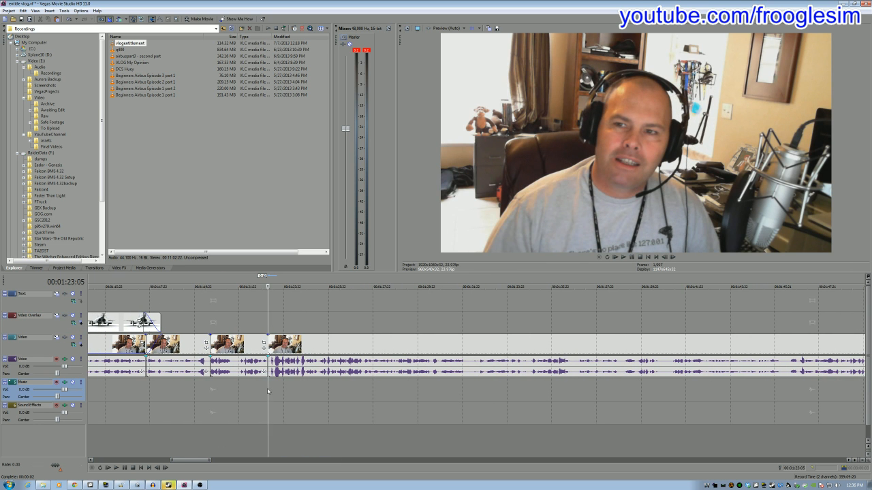
scroll(345, 397, up, 3)
key(space)
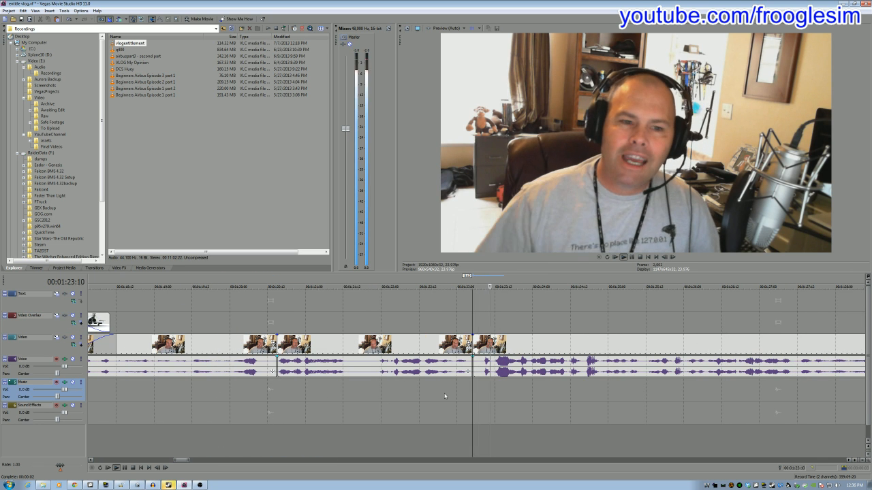
- Split the video and audio just after 00:01:23:05 and at 00:01:23:11, delete the short pieces between and close the gap
click(481, 382)
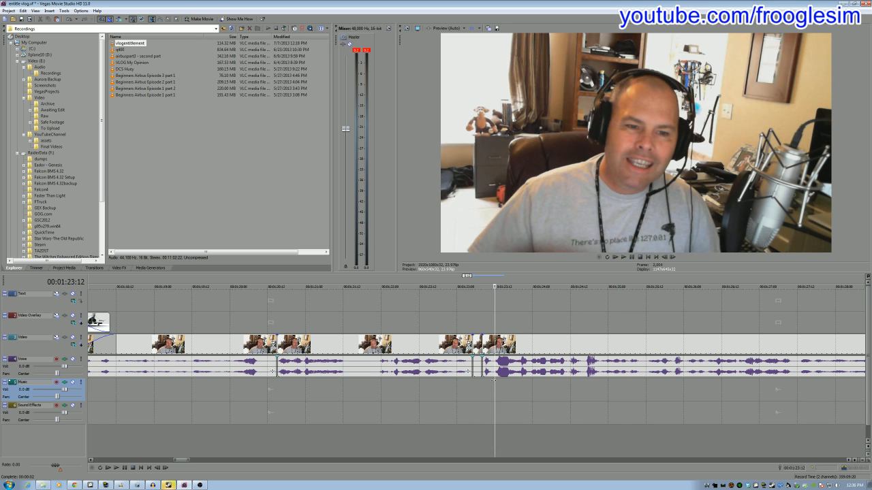
click(492, 380)
key(s)
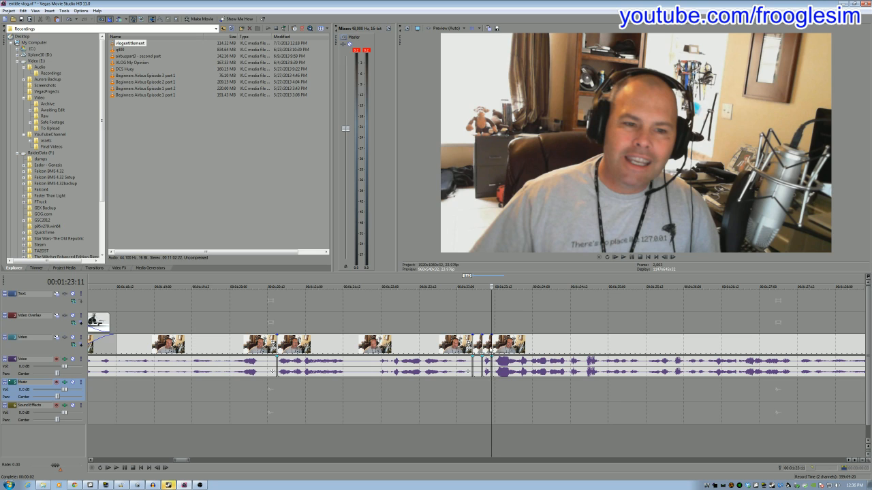
click(485, 346)
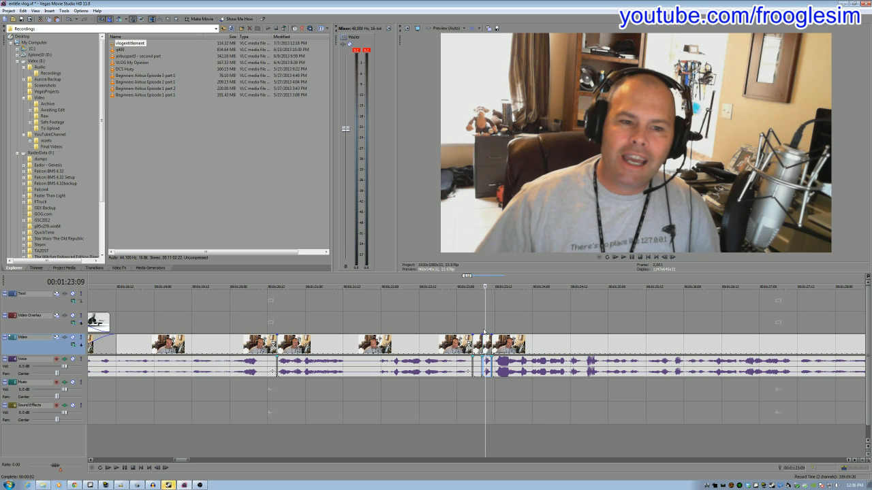
key(Delete)
click(505, 342)
drag(508, 342, 489, 346)
- Play back the talk from ahead of the 00:01:23:05 cut to find where the unwanted passage ends
click(458, 330)
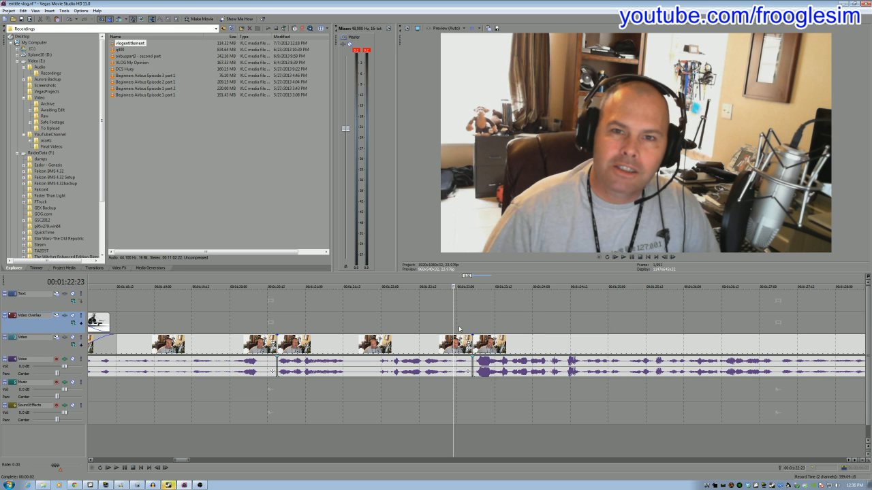
click(423, 327)
key(space)
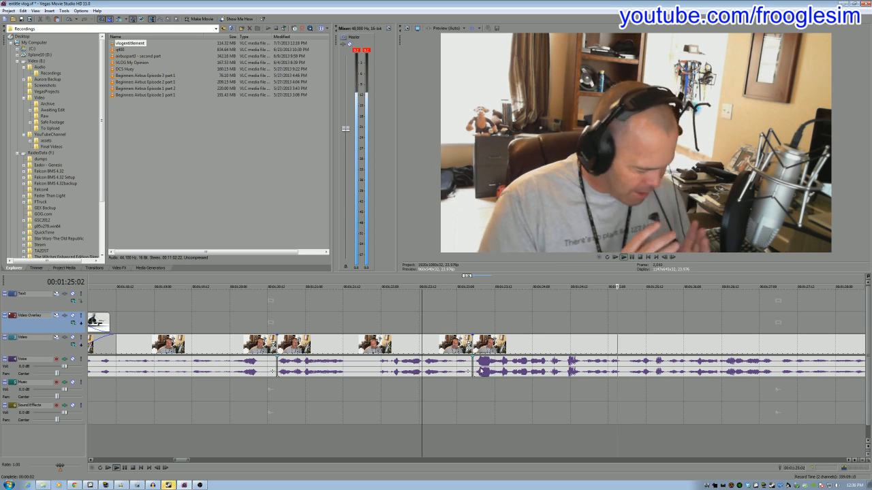
key(Return)
click(502, 385)
key(space)
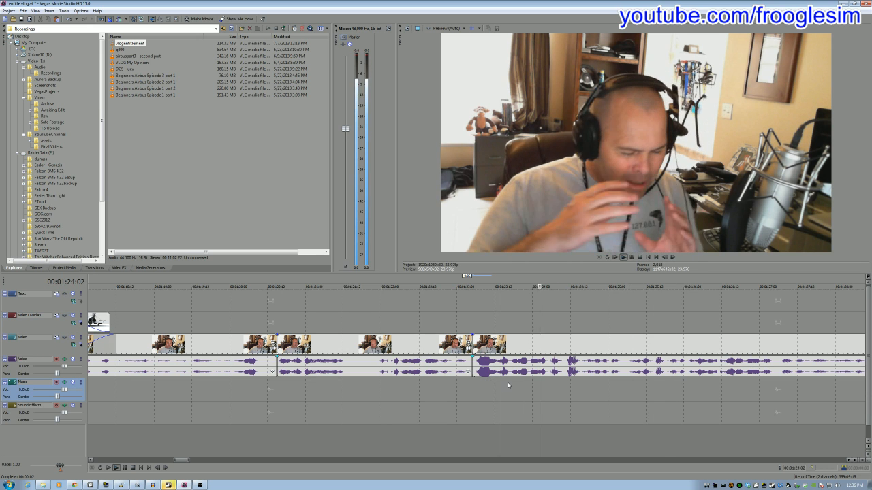
key(Return)
key(space)
key(Return)
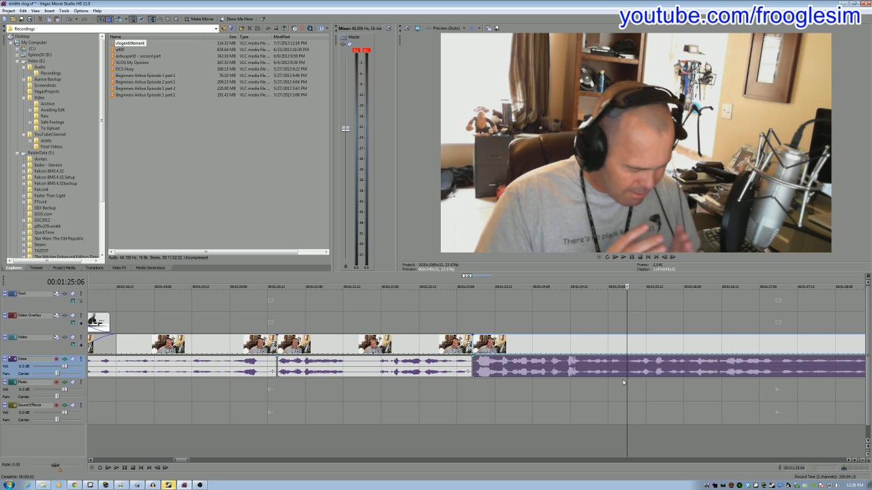
- Split at 00:01:25:05, delete the section from 00:01:23:05 up to the split and move the remaining talk back against the cut
click(623, 381)
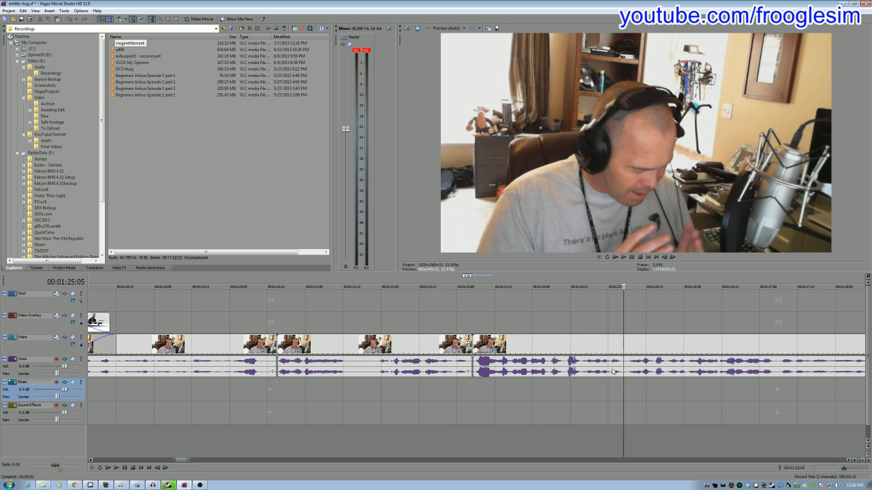
key(s)
click(566, 347)
key(Delete)
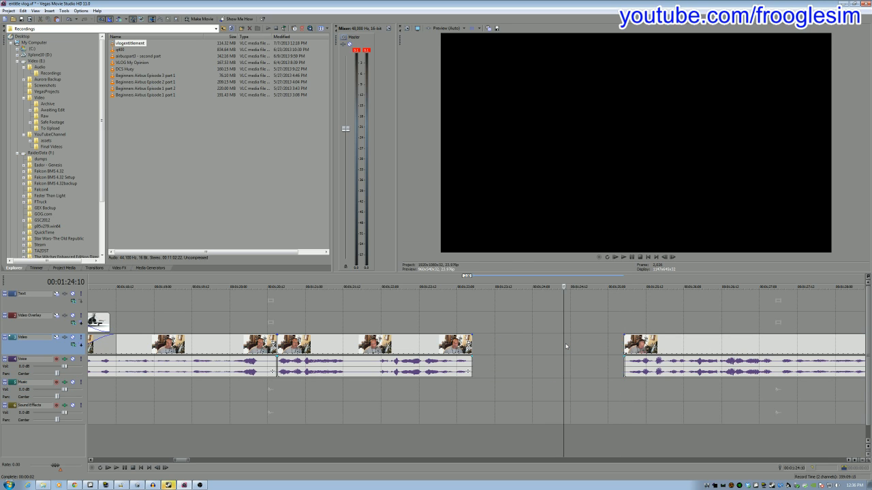
drag(660, 344, 513, 336)
- Play on from 00:01:22:21 to the next pauses and split the video and audio at 00:01:30:02 and 00:01:32:15
click(447, 326)
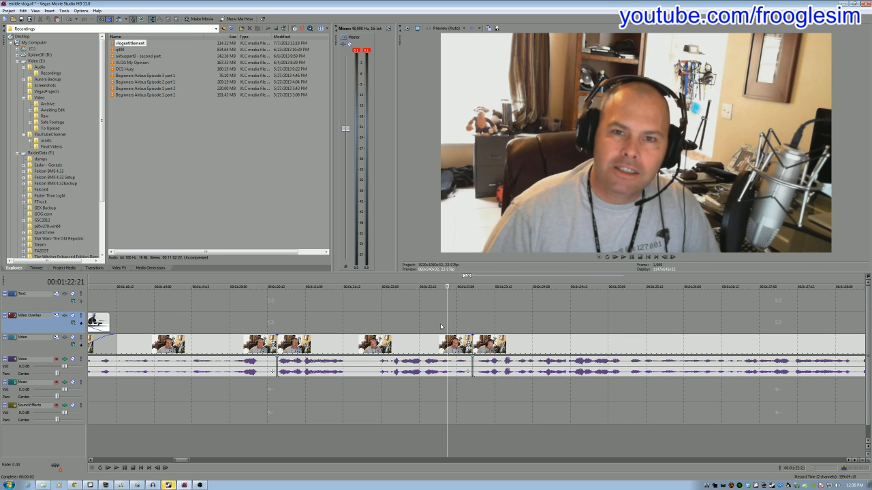
key(space)
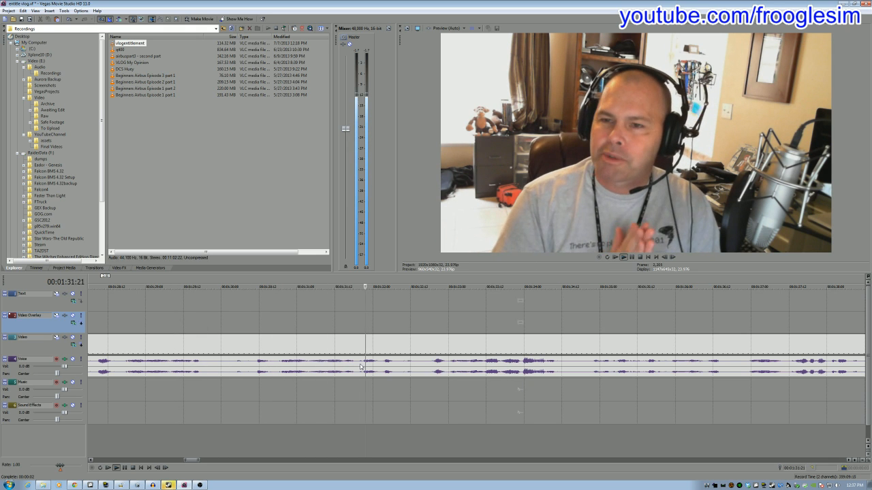
click(226, 382)
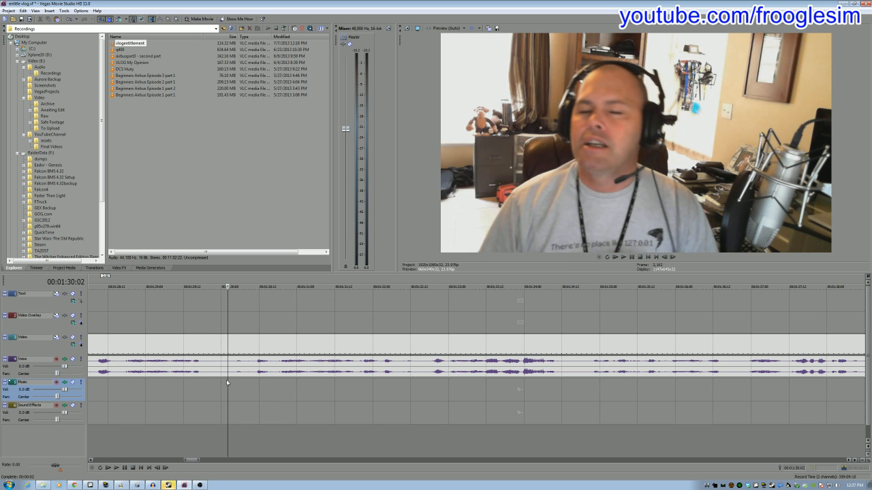
click(410, 385)
key(space)
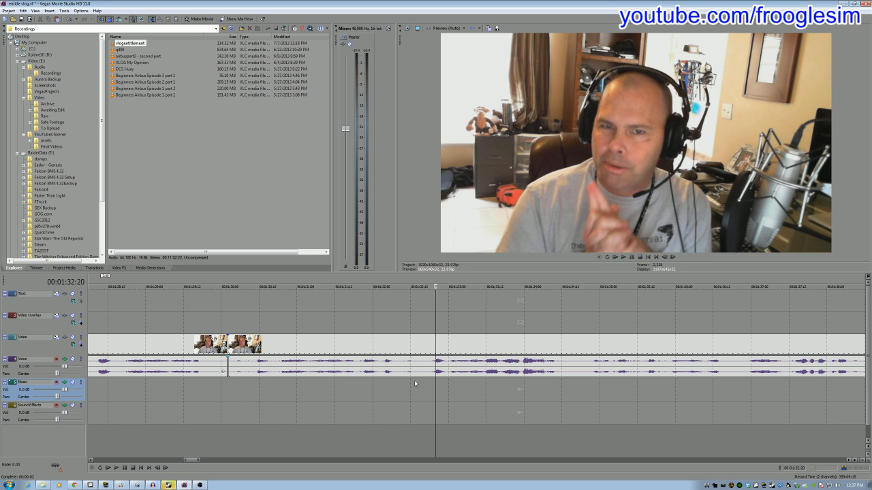
click(420, 381)
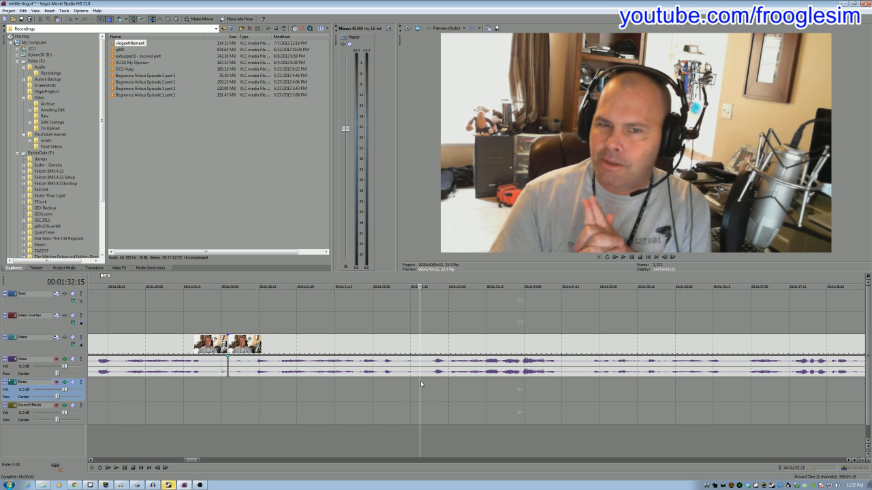
key(s)
- Split at 00:01:33:00, delete the two pieces between 00:01:30:02 and 00:01:33:00 and move the remaining talk back to close the gap
key(space)
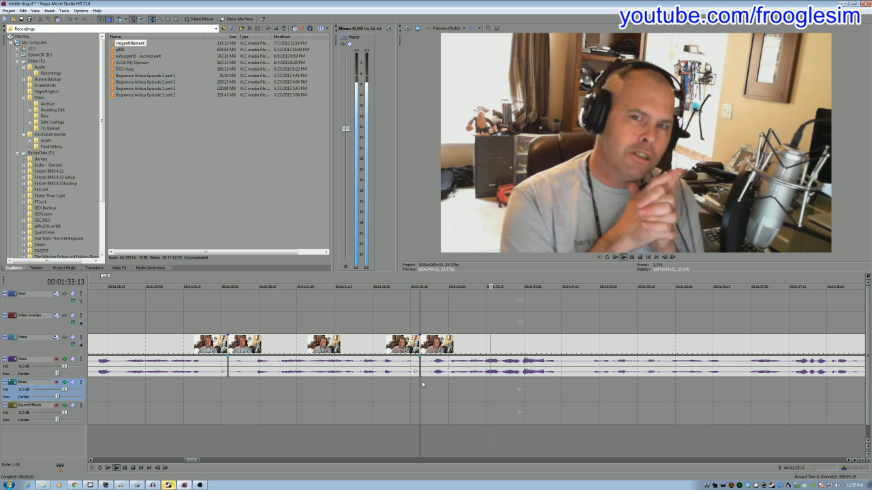
key(space)
click(448, 381)
key(s)
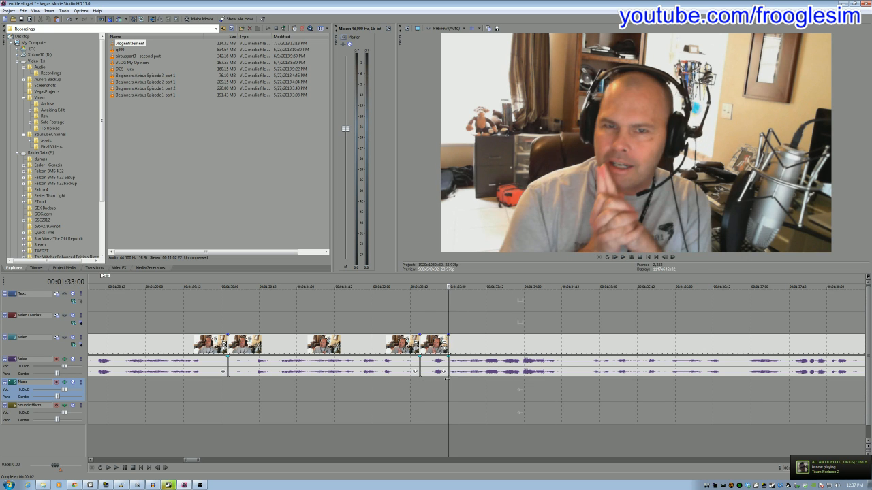
click(437, 368)
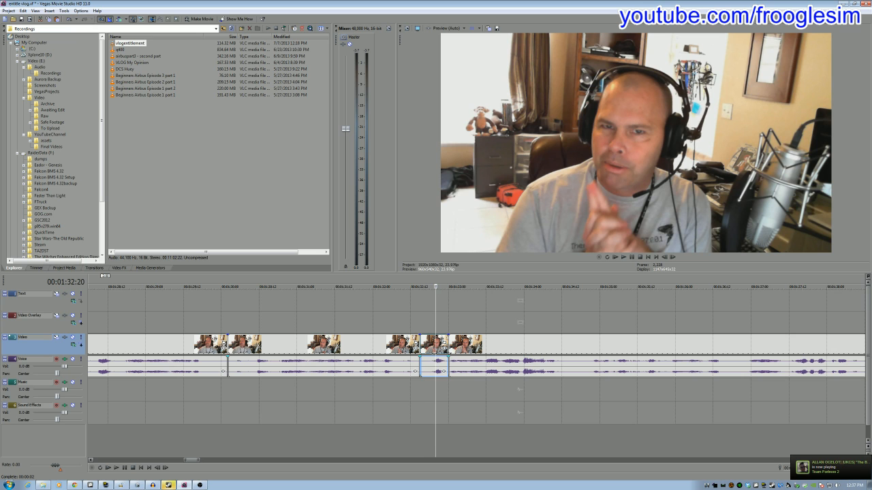
key(Delete)
click(375, 344)
key(Delete)
drag(469, 348, 254, 351)
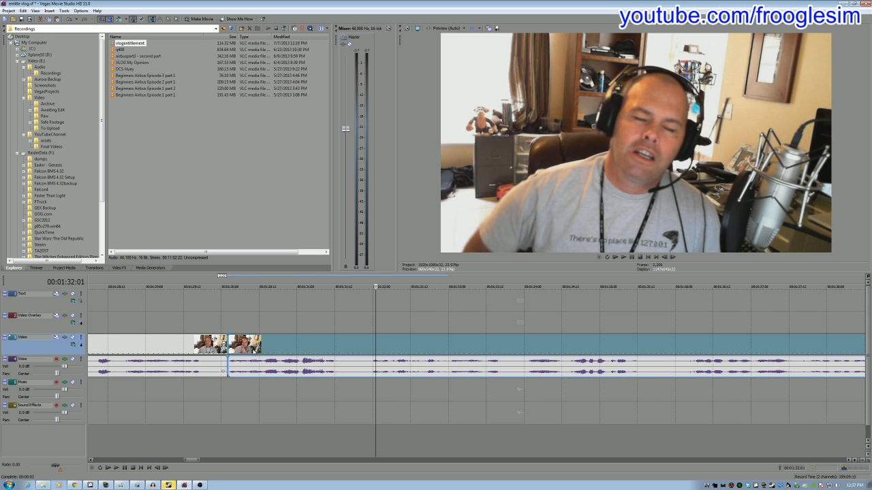
- Play back the cut at 00:01:30:02 and listen on to about 00:01:51:11 for the next edit point
click(160, 312)
click(170, 310)
key(space)
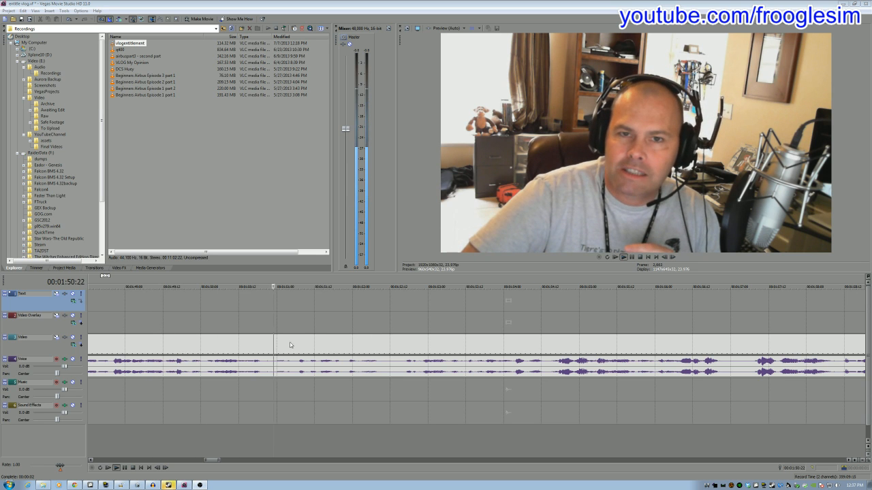
click(263, 329)
key(Return)
scroll(225, 322, down, 1)
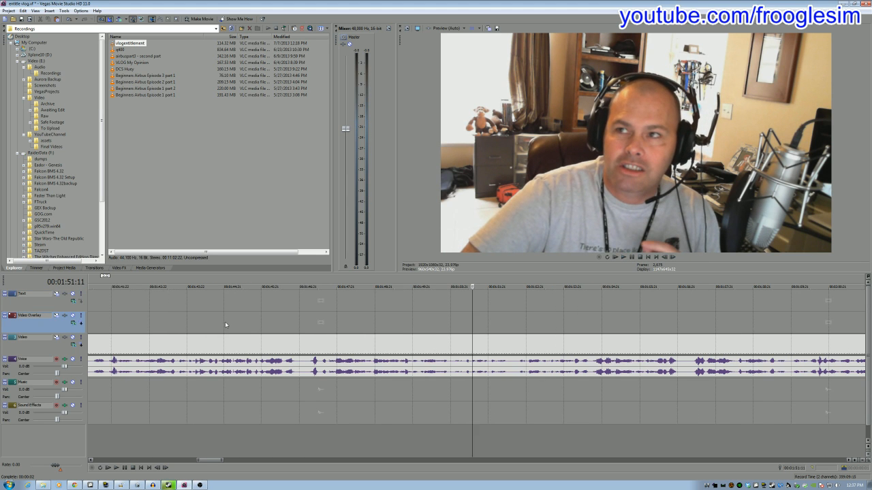
- Split the webcam video and voice audio at 00:01:46:22
click(282, 313)
click(300, 317)
key(space)
key(space)
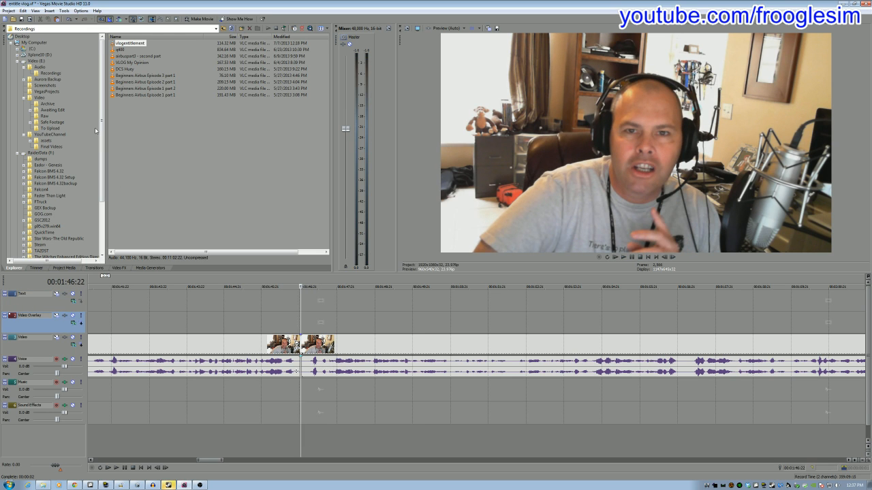
click(36, 99)
click(44, 109)
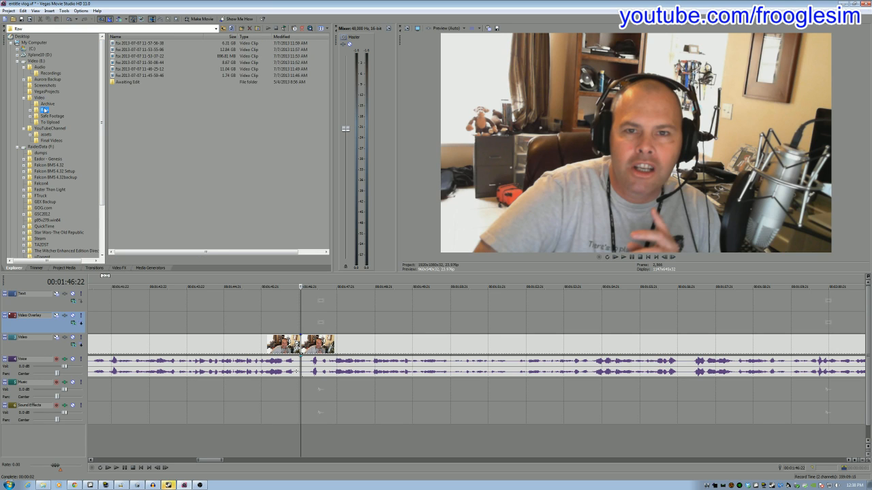
click(156, 69)
drag(156, 69, 304, 381)
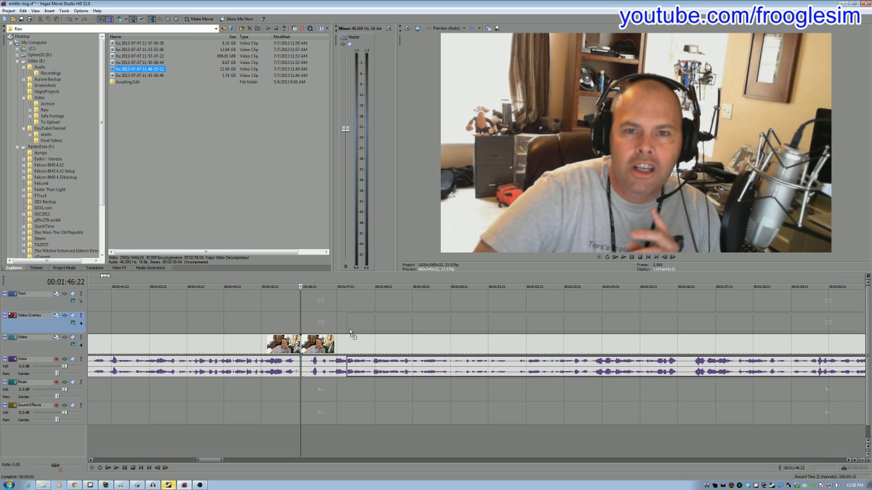
drag(351, 333, 350, 323)
- Move the talk audio after 00:01:46:22 to the Music track and align the aircraft clip's start with that split
drag(323, 372, 324, 391)
drag(376, 323, 332, 323)
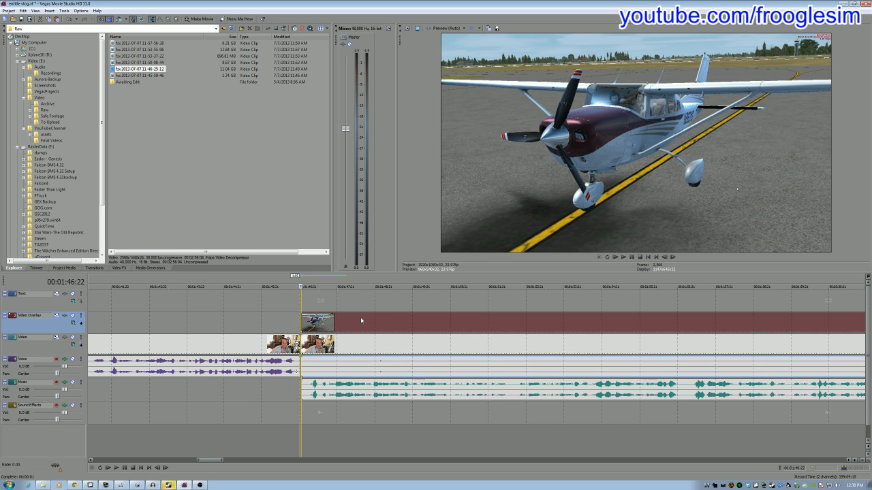
click(332, 369)
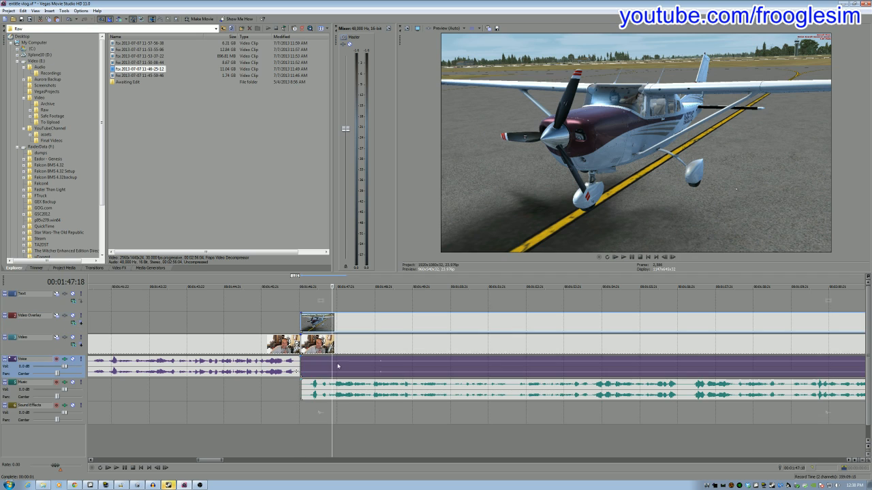
click(359, 361)
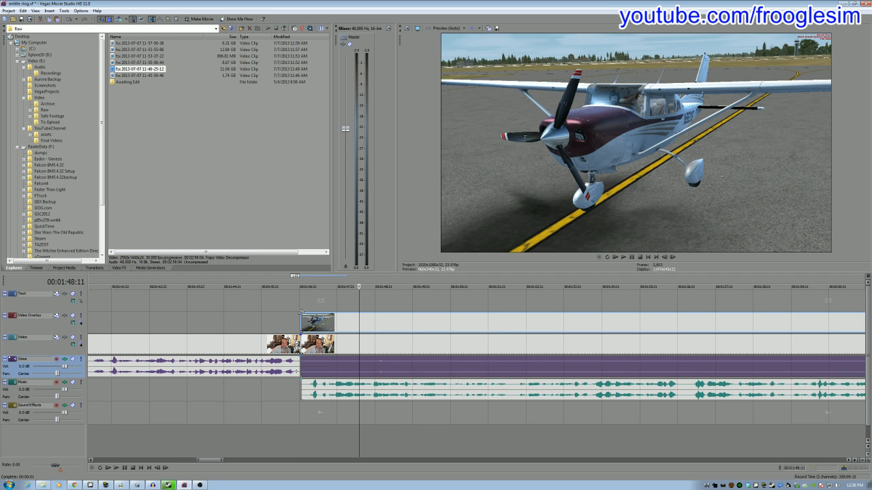
- Play back the start of the aircraft overlay, listen on for the next edit point and split all tracks at 00:02:07:05
click(280, 303)
key(space)
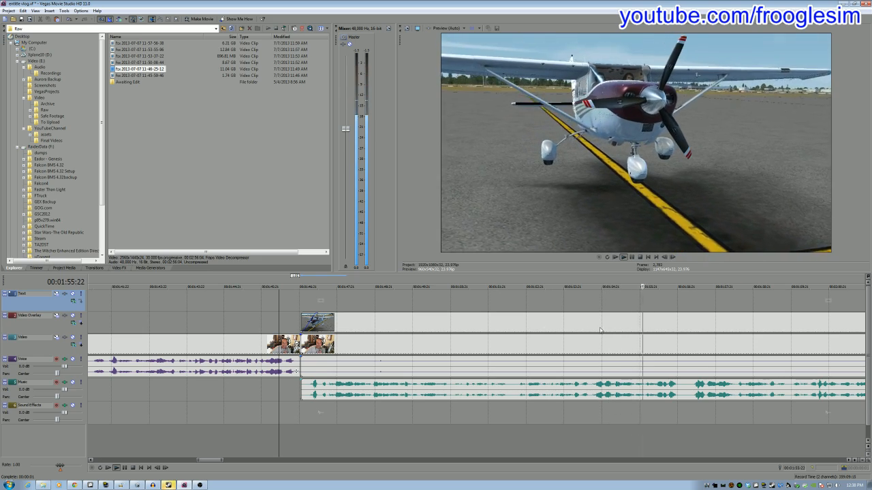
scroll(599, 331, down, 5)
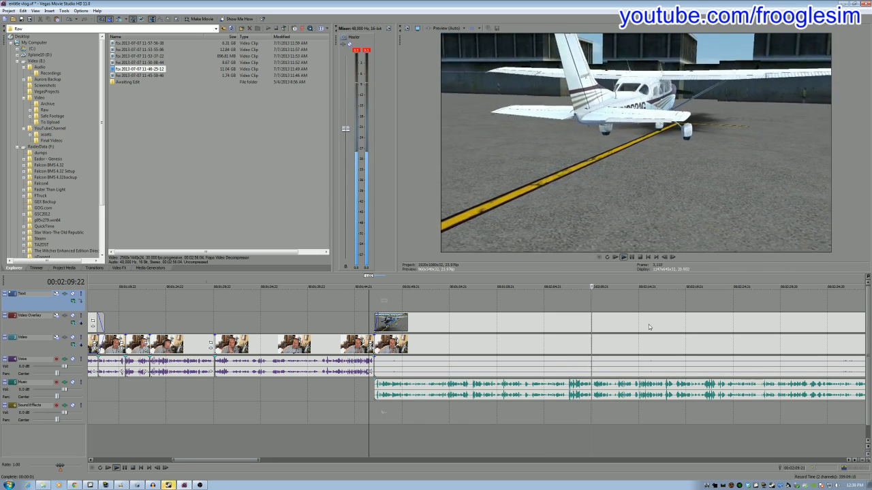
key(Return)
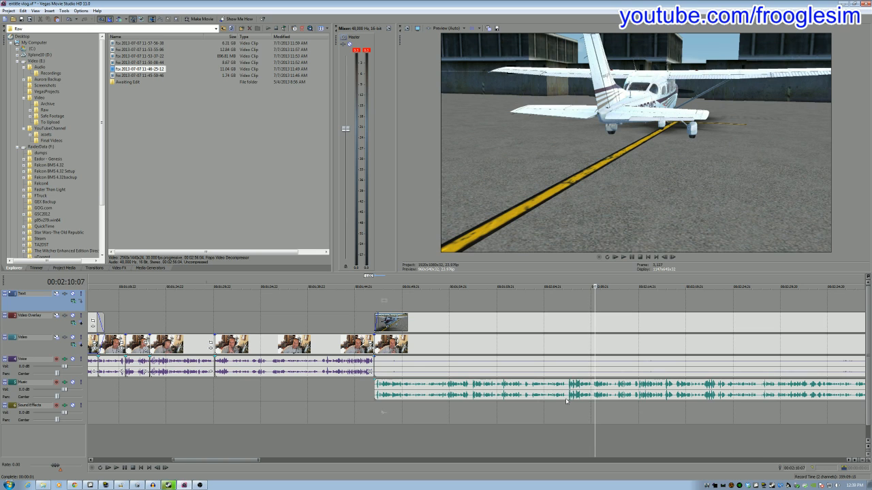
click(564, 309)
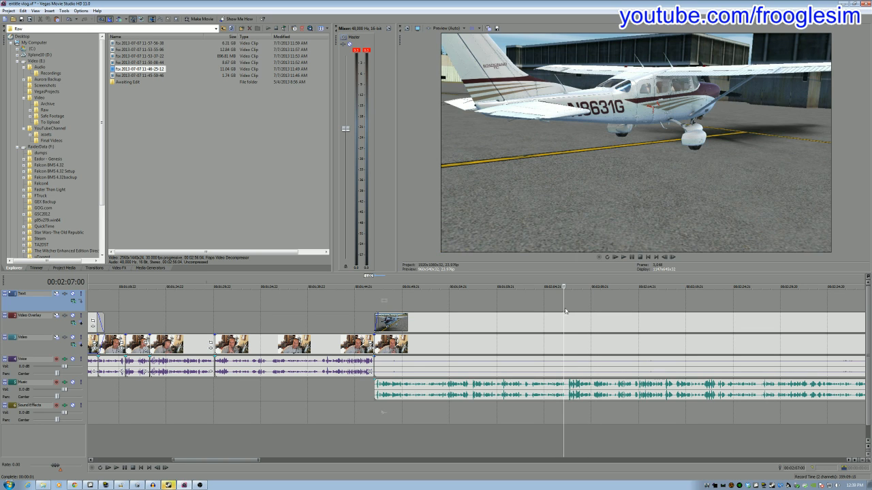
click(566, 309)
click(568, 308)
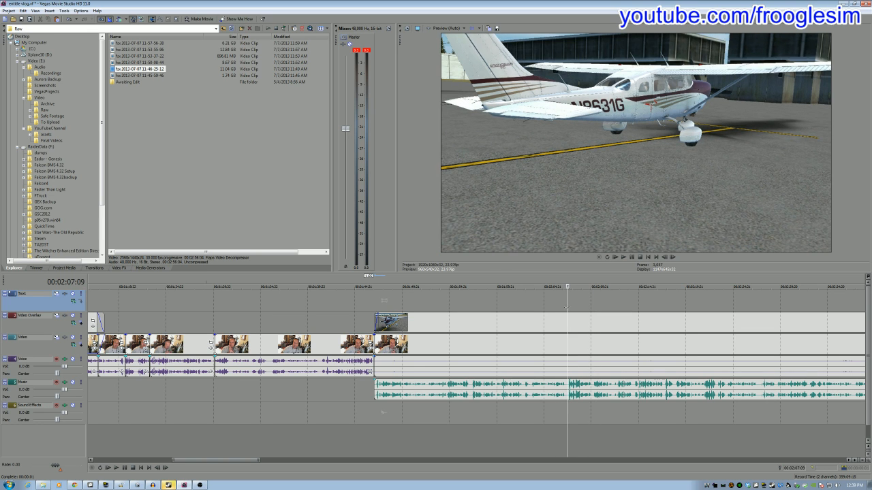
click(566, 311)
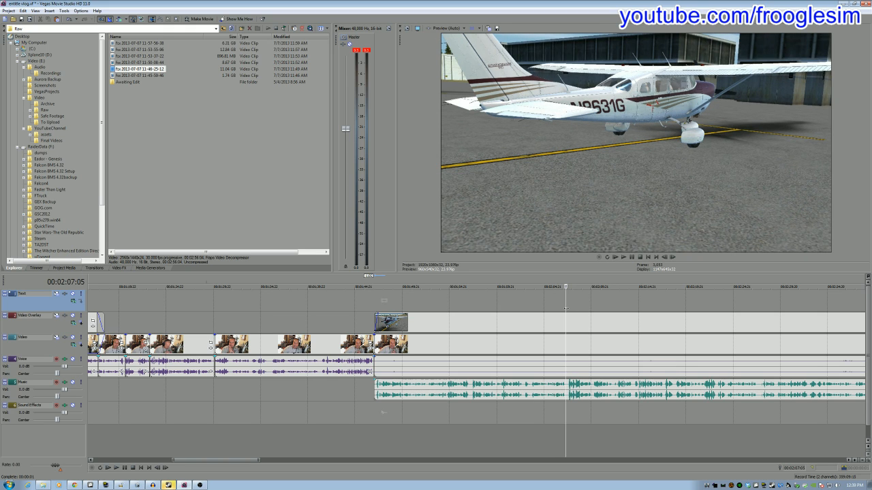
key(s)
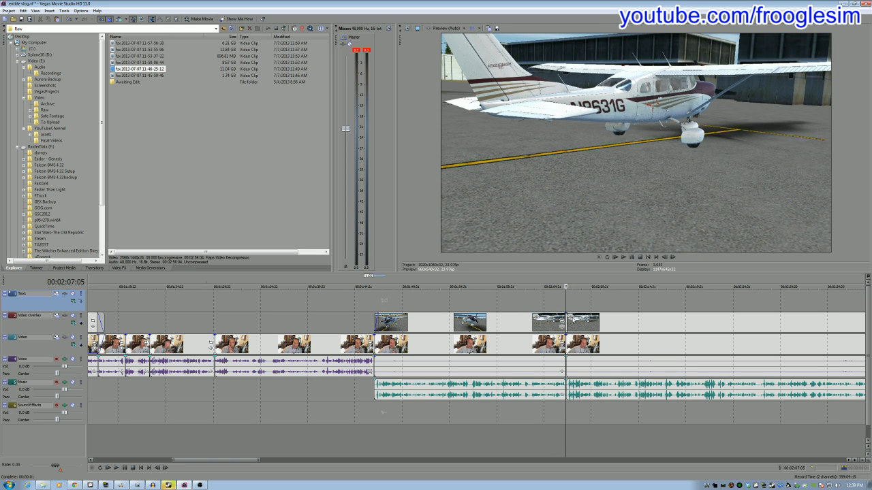
- Skim ahead through the aircraft clip to the engine start and split all tracks at 00:02:48:14
click(666, 319)
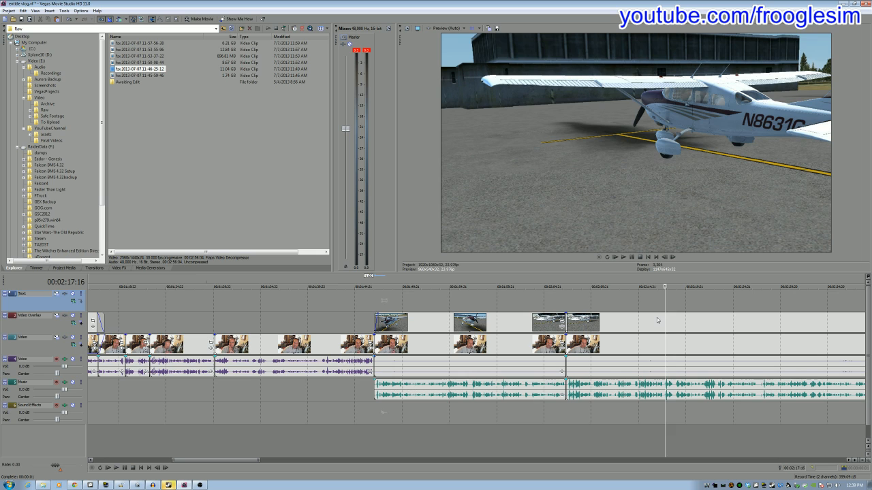
key(l)
key(l)
key(l)
key(l)
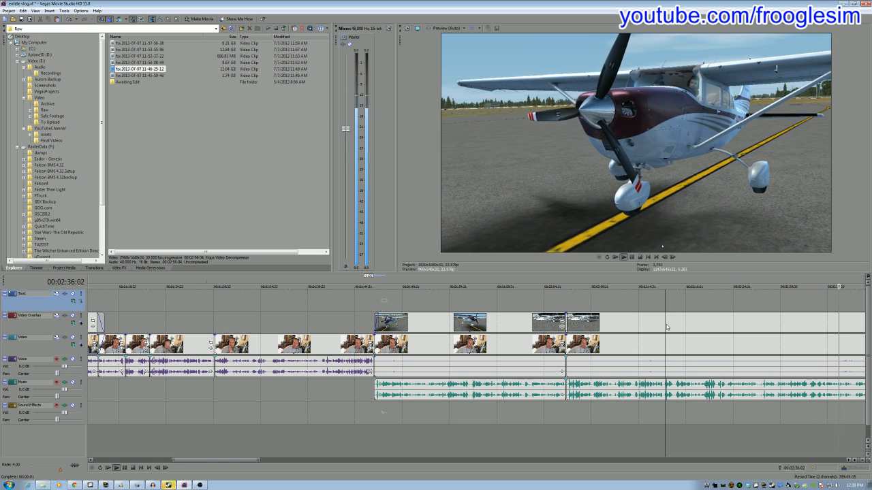
key(k)
key(l)
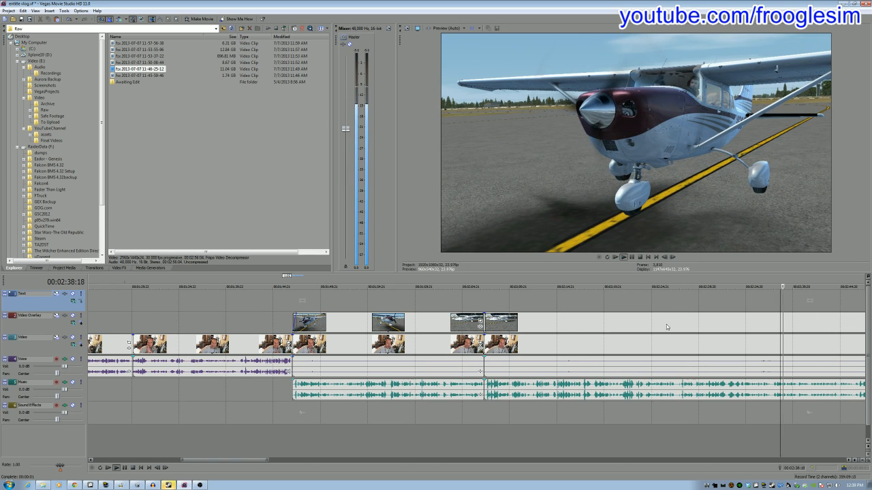
key(l)
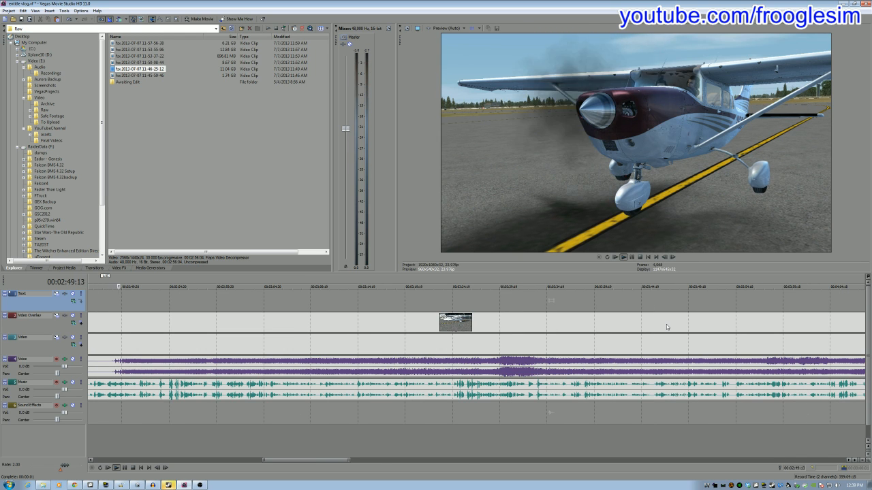
key(k)
key(j)
key(k)
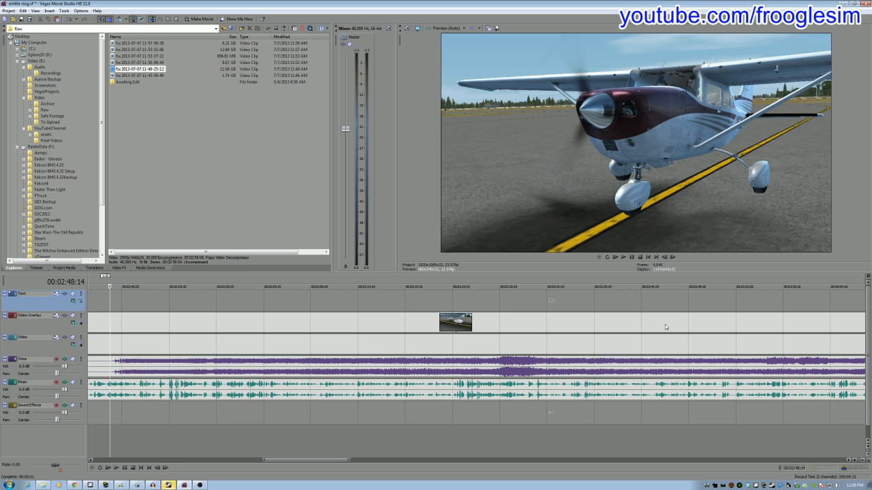
key(s)
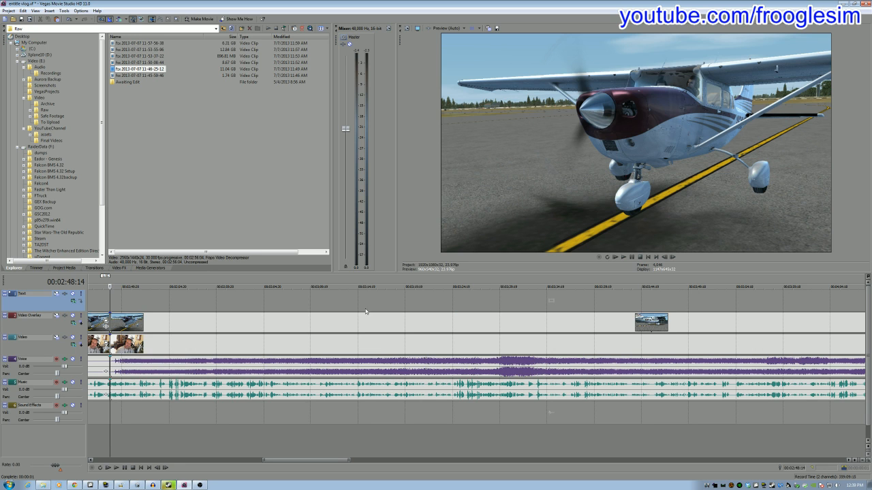
- Delete the aircraft overlay section between 00:02:07:05 and 00:02:48:14 and move the engine-start section back to slightly overlap the first section's end
scroll(241, 288, down, 5)
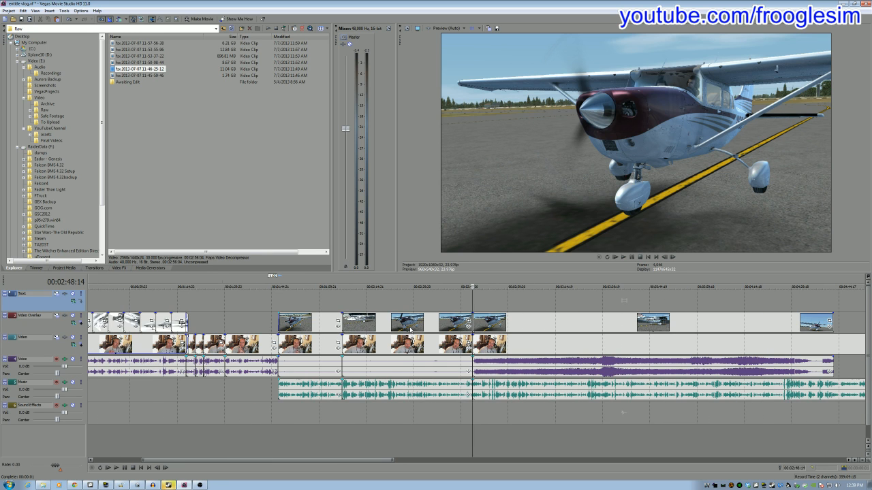
click(410, 329)
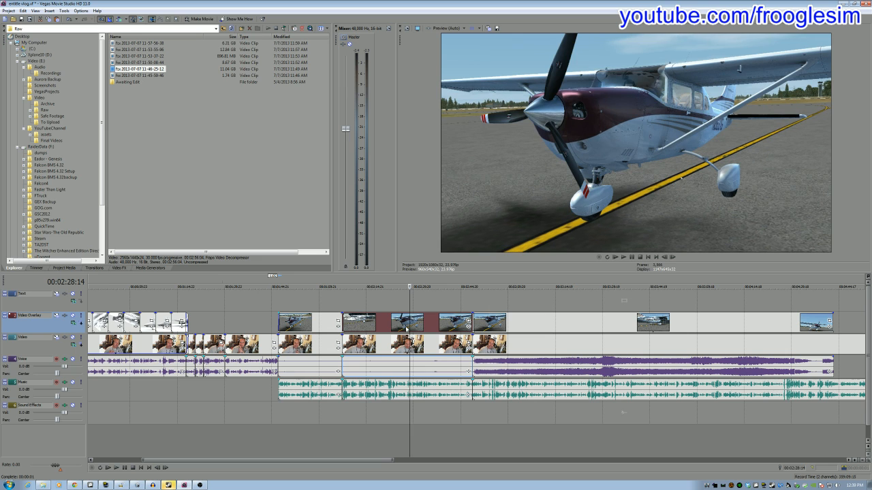
key(Delete)
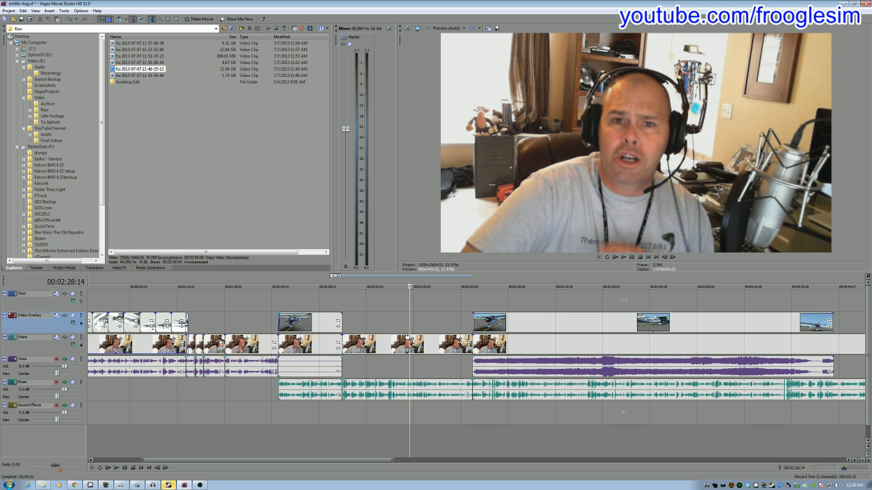
drag(493, 325, 357, 327)
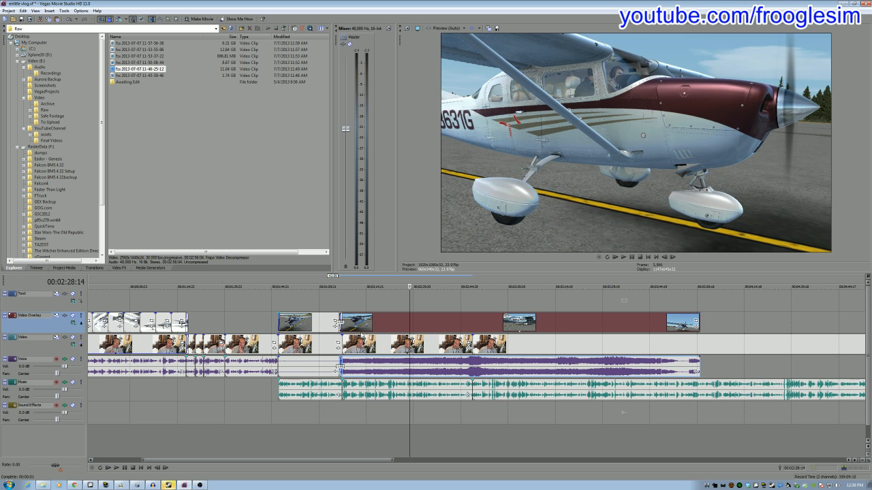
- Lower the audio gain of the engine-start clip well below the talk, fine-tuning it during playback
drag(379, 360, 379, 376)
click(286, 297)
key(space)
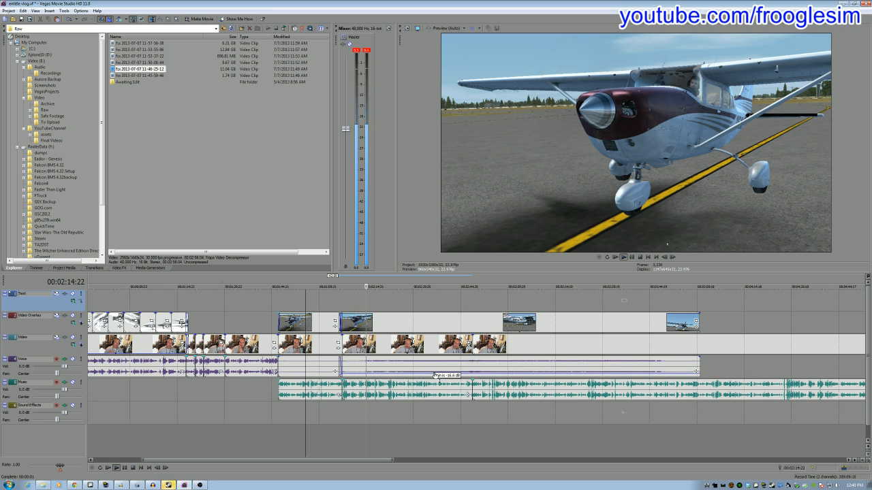
drag(435, 377, 436, 374)
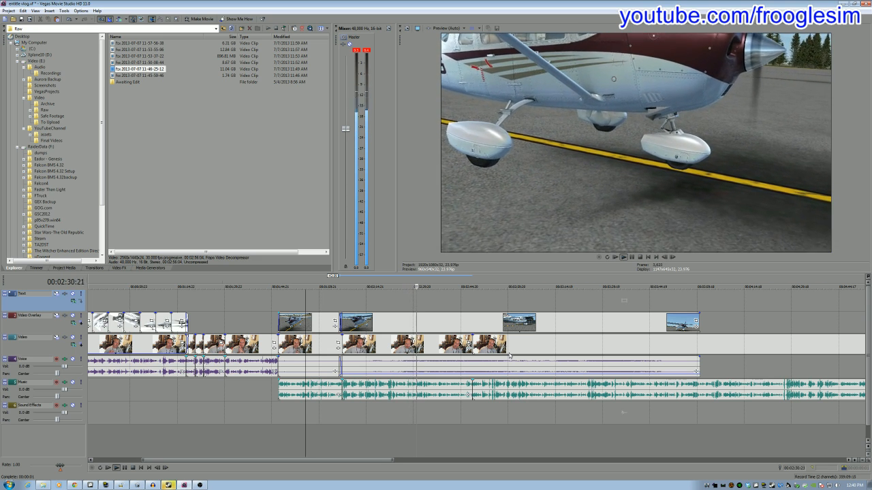
- Split the engine-start clip and its audio at 00:02:32:12 and delete the part after the split
key(Return)
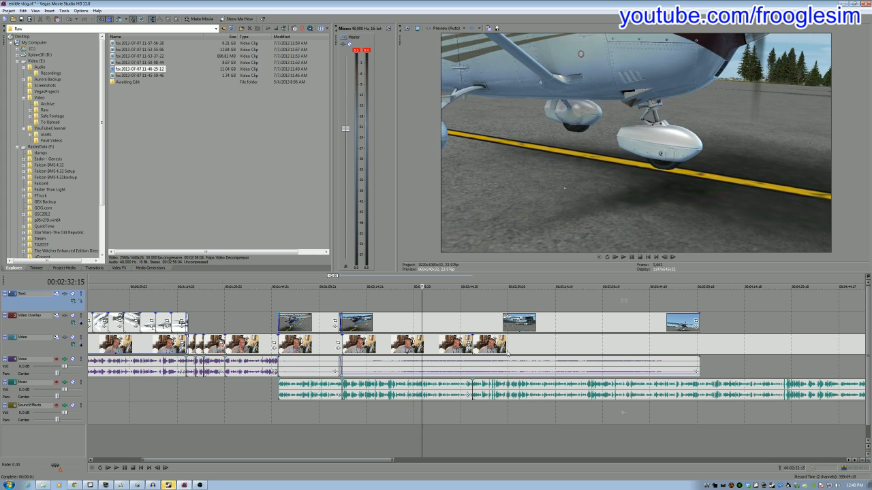
click(421, 321)
key(s)
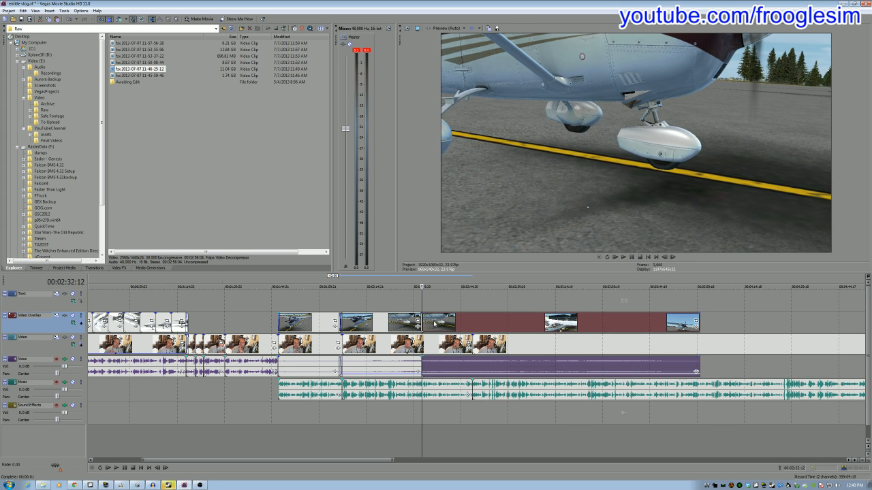
click(433, 324)
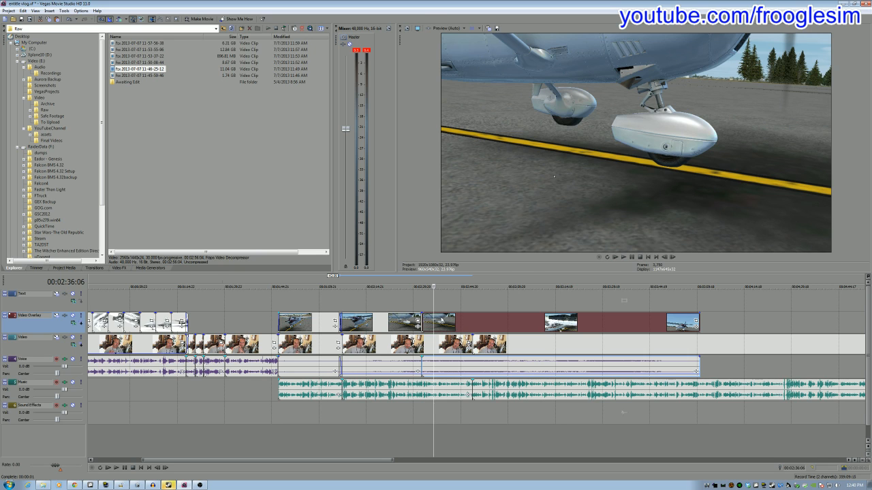
key(Delete)
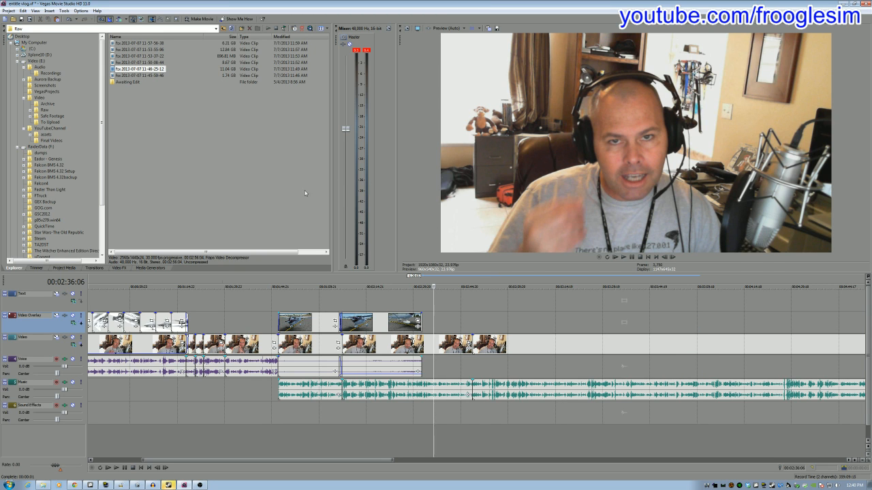
click(153, 62)
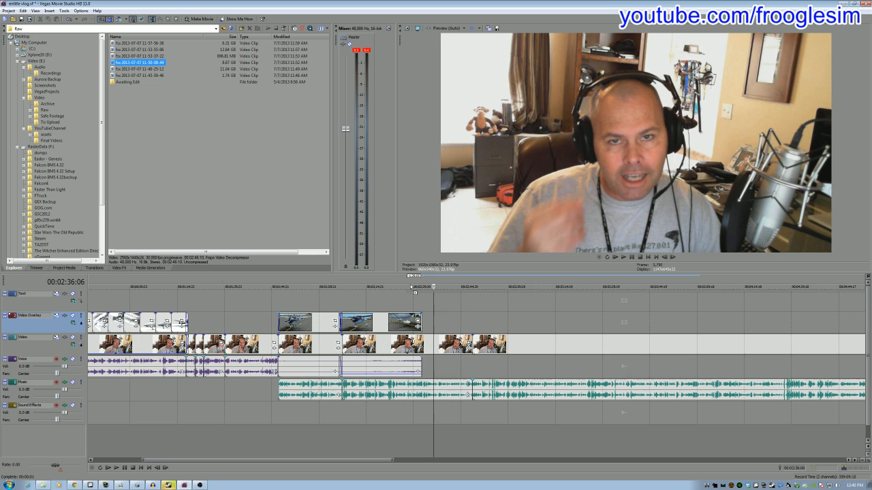
drag(425, 321, 428, 323)
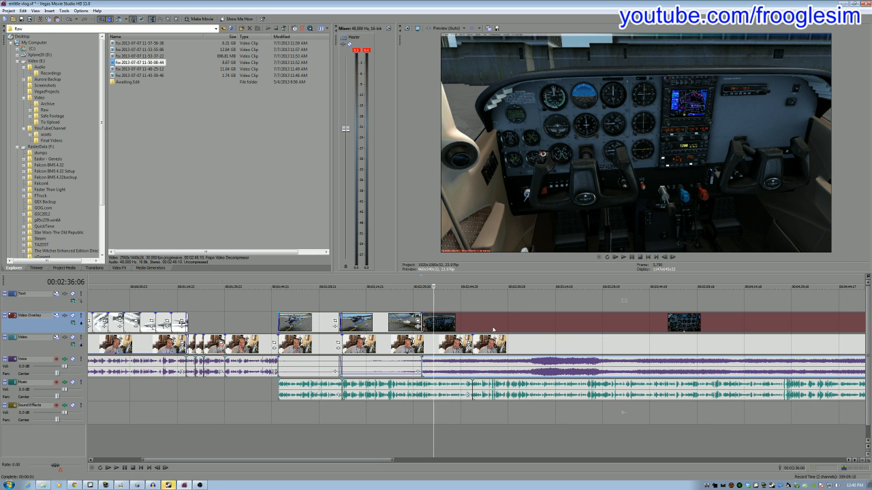
drag(537, 360, 535, 376)
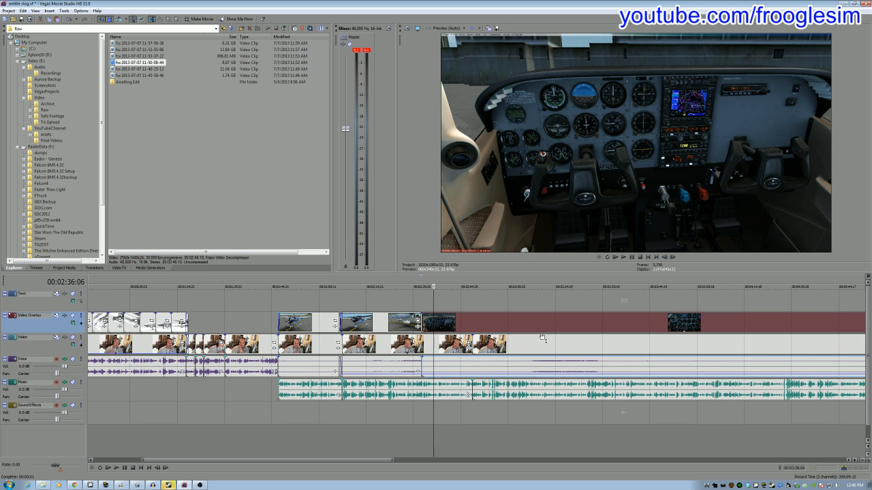
- Reposition the new cockpit clip so its start slightly overlaps the preceding overlay clip in a short crossfade
click(543, 308)
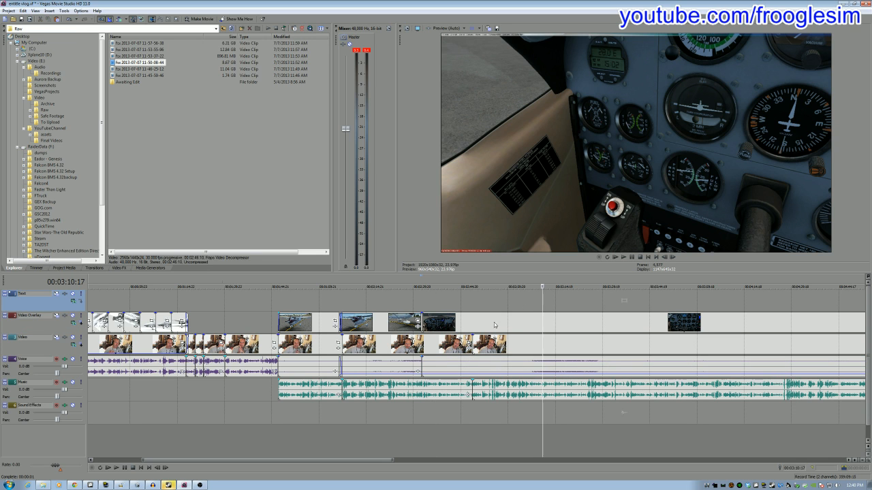
click(522, 305)
drag(502, 320, 525, 320)
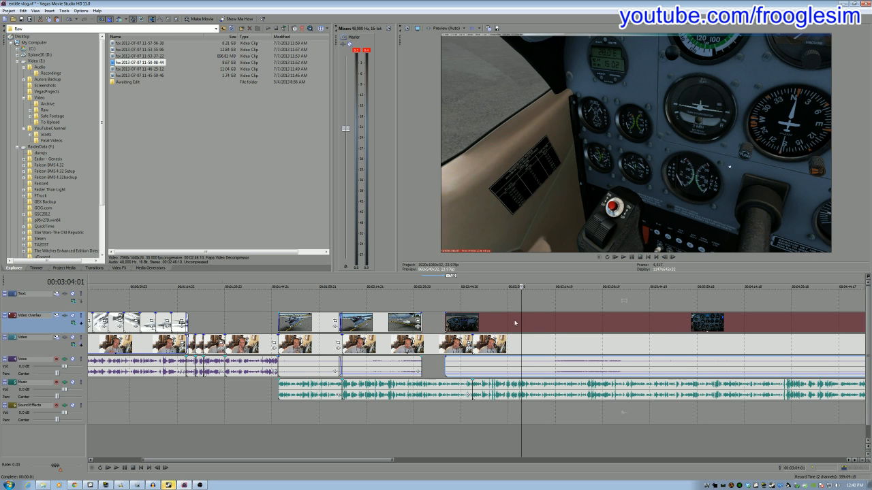
drag(446, 318, 424, 328)
scroll(422, 315, up, 3)
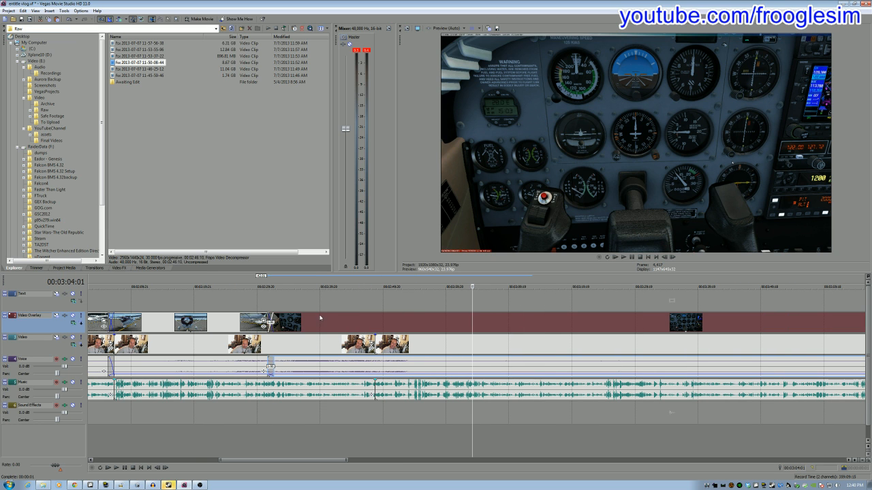
- Trim the cockpit clip's beginning to 00:02:58:19 and slide it back against the preceding overlay clip
click(223, 303)
key(space)
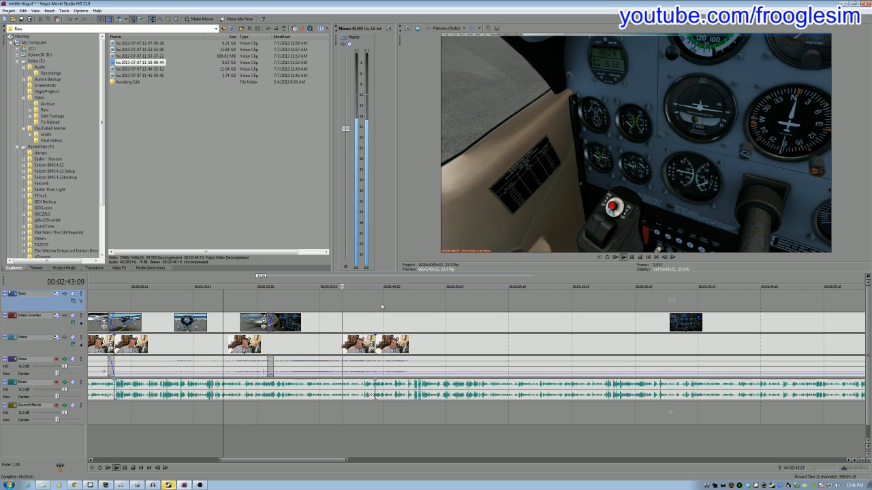
key(Return)
key(space)
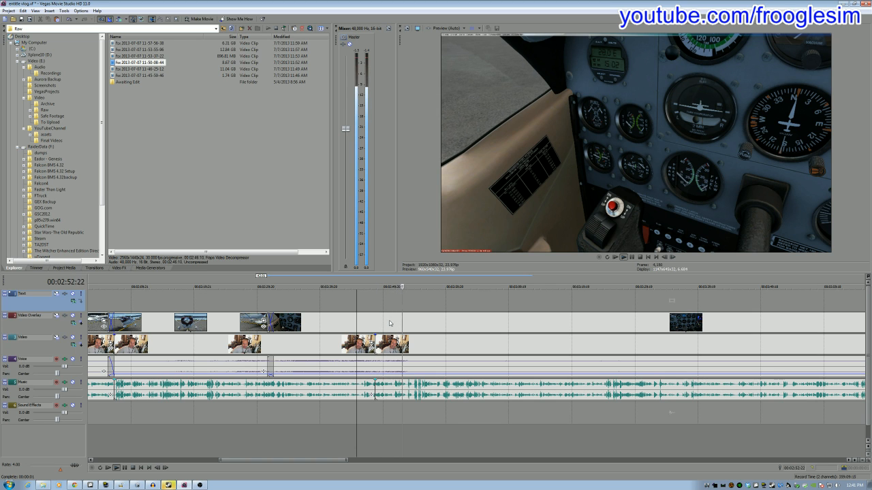
key(Return)
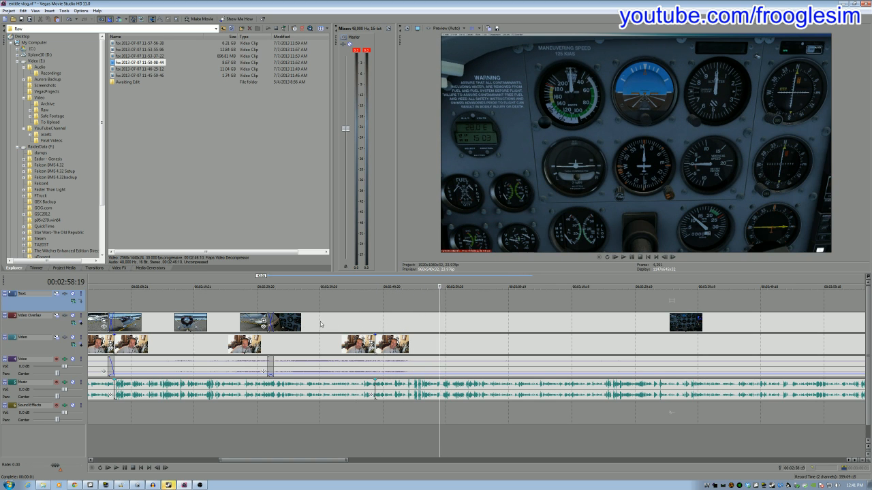
drag(268, 320, 438, 319)
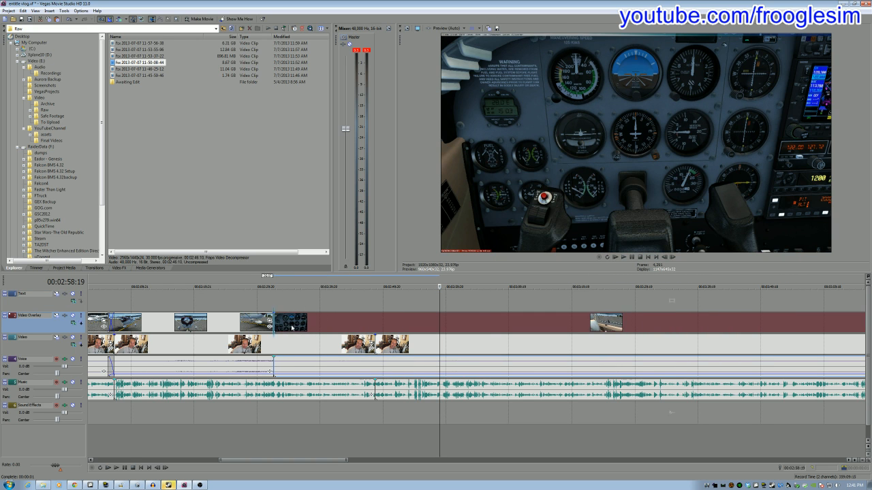
- Play through the cockpit clip, trim its start to 00:03:12:00, and slide it back to overlap the preceding overlay clip
click(257, 306)
key(space)
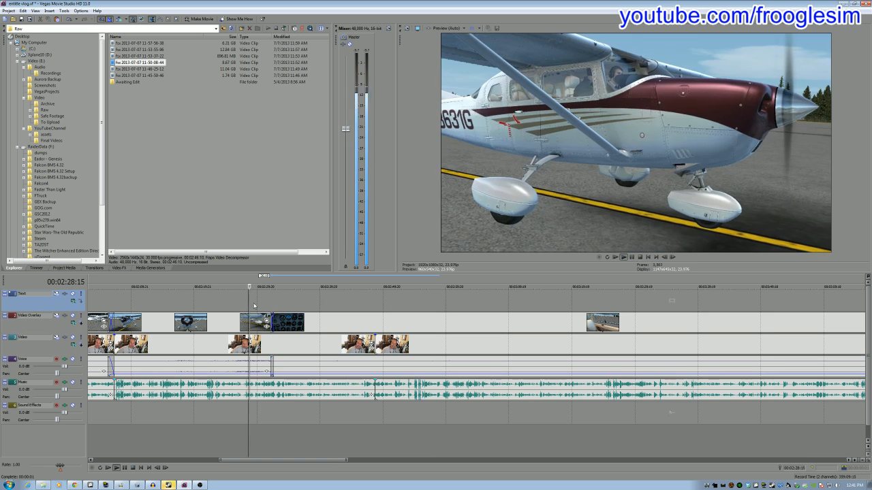
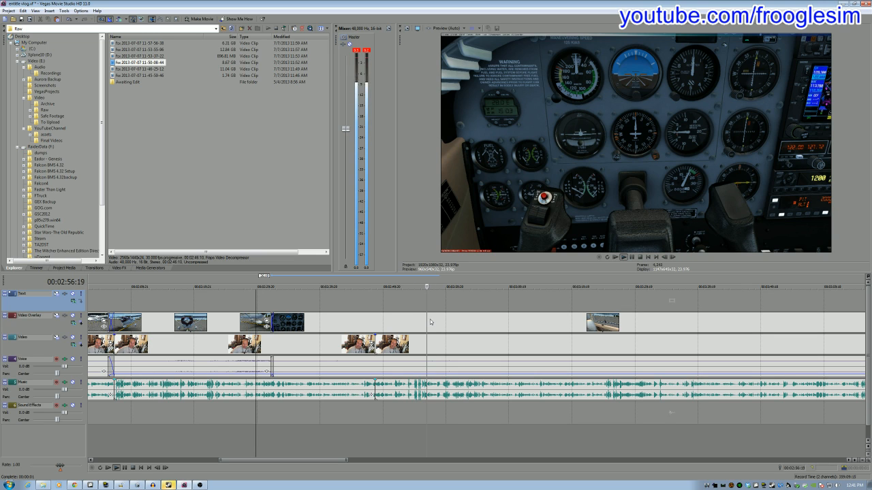
key(l)
key(l)
key(l)
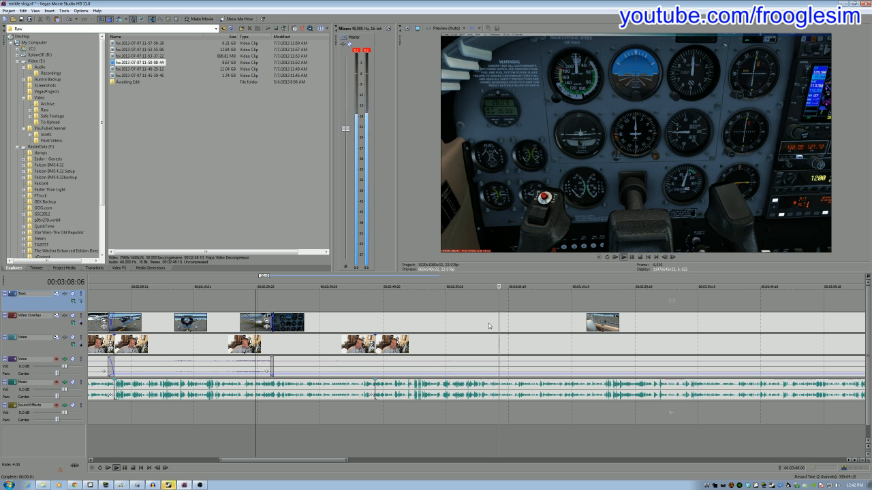
key(k)
key(j)
key(l)
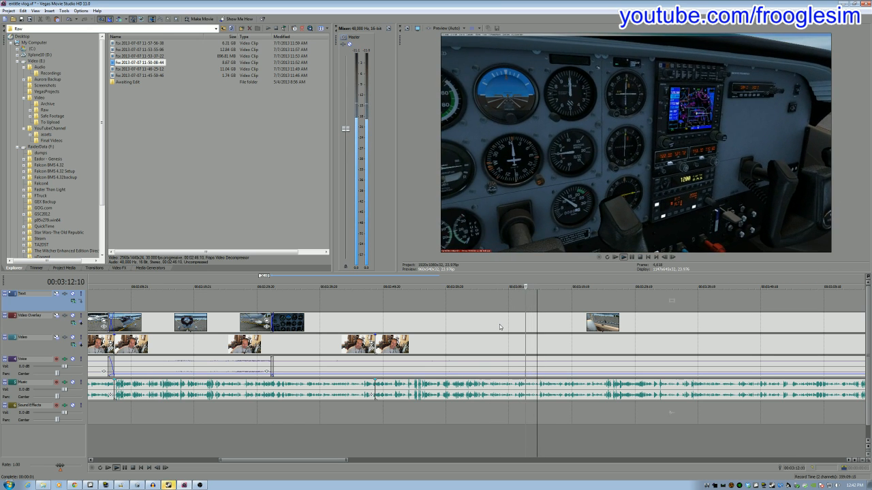
key(j)
key(j)
key(k)
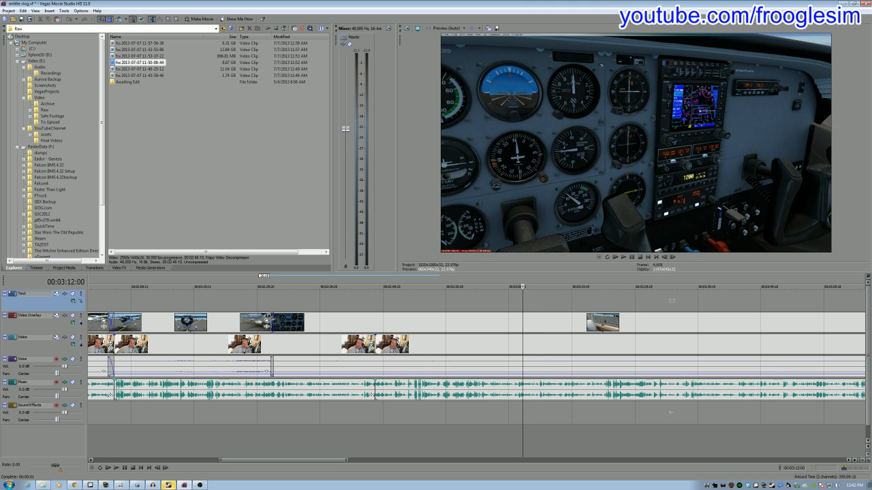
drag(272, 321, 308, 324)
- Play back the edit and split the webcam clip with its audio at the start of the unwanted speech near 00:02:53
click(262, 310)
key(space)
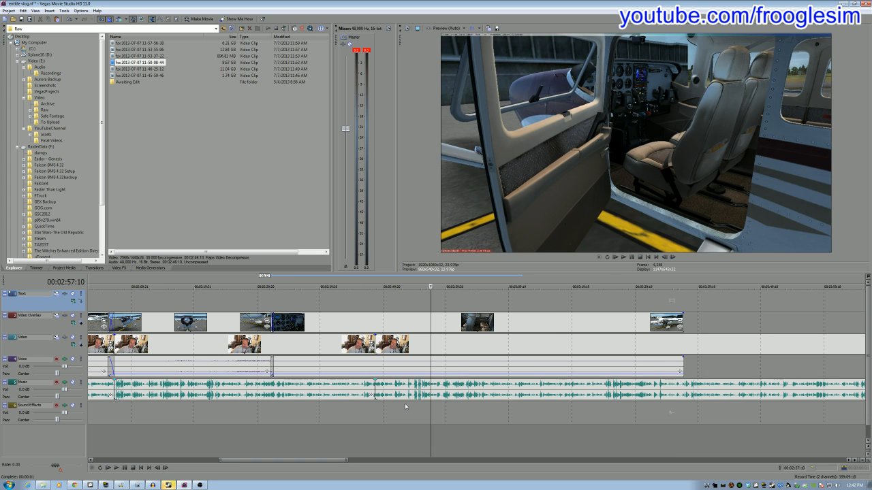
scroll(404, 404, up, 5)
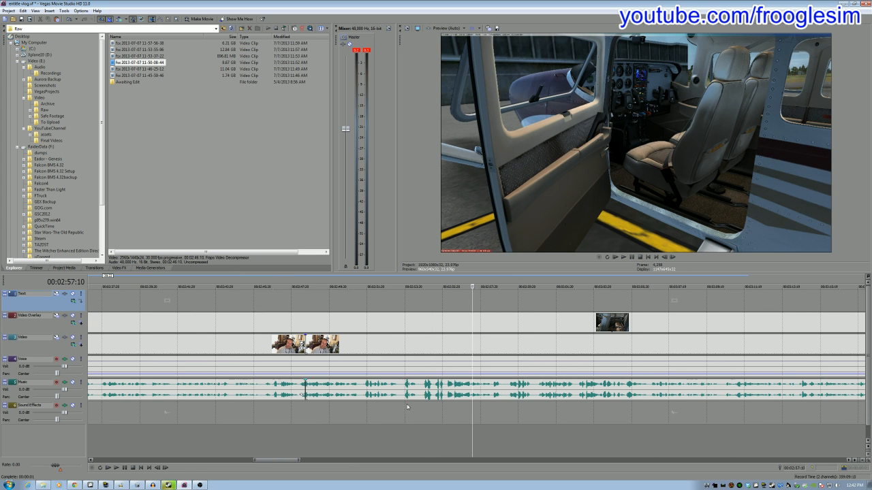
click(388, 403)
key(space)
click(330, 402)
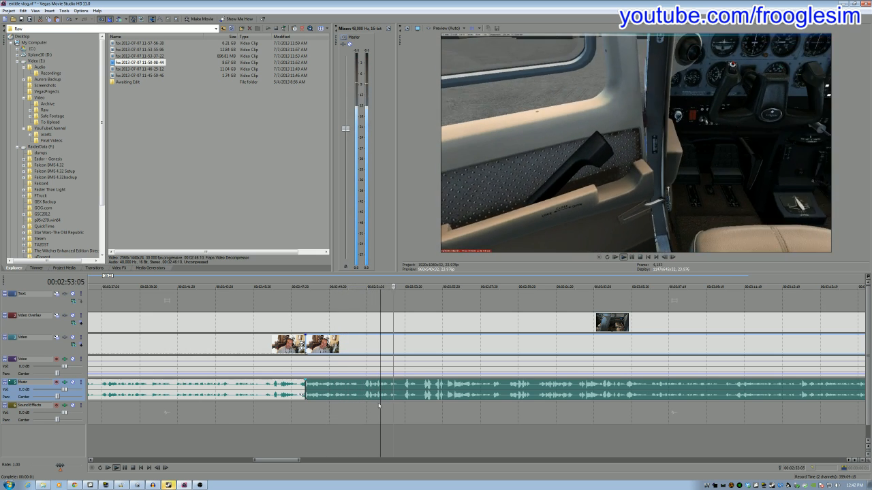
key(Return)
key(s)
key(space)
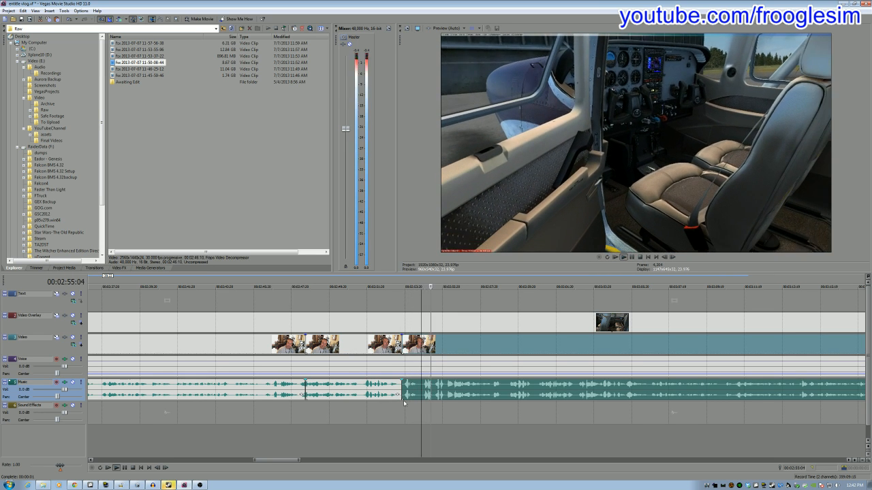
- Split the tracks at 00:02:54:16, delete the short webcam segment between the cuts, and close the gap
key(Return)
click(420, 404)
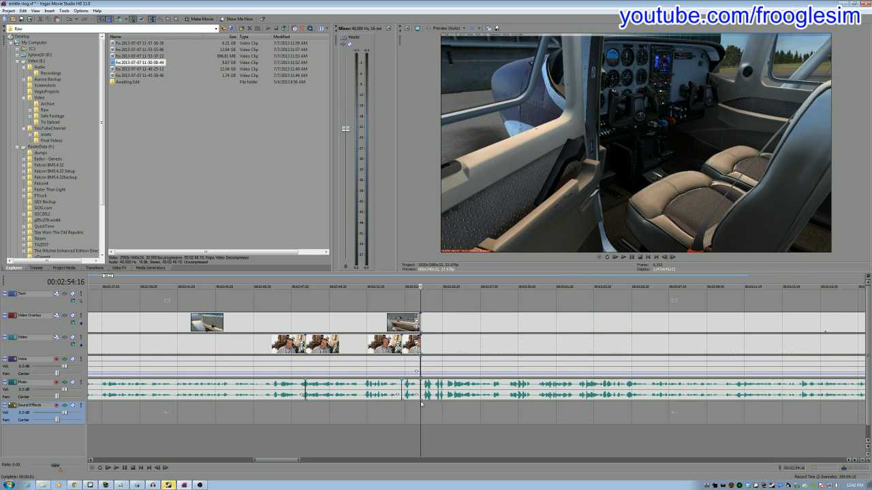
key(s)
click(412, 390)
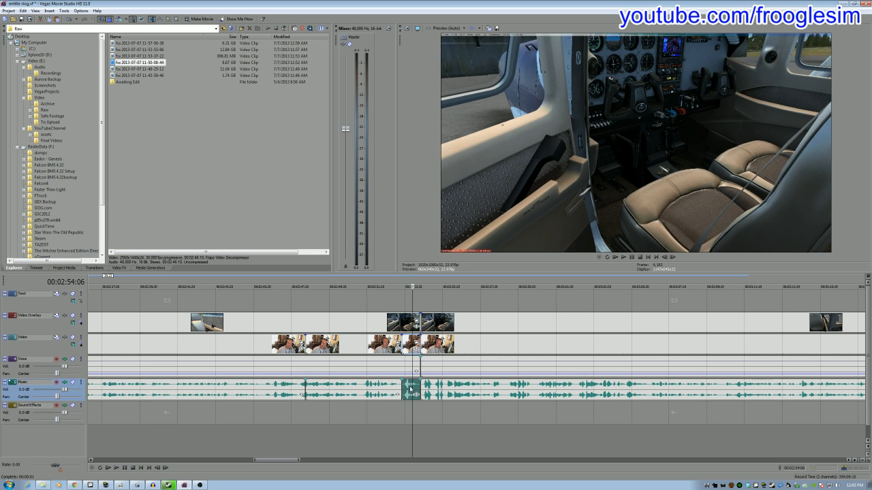
key(Delete)
drag(452, 350, 434, 351)
- Play back the new cut and trim the end of the last overlay clip to 00:02:59:16
click(397, 305)
key(space)
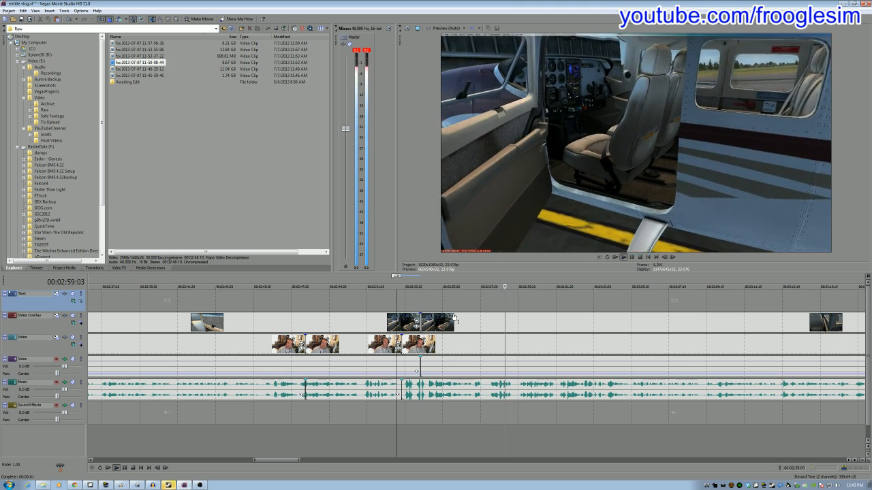
key(Return)
scroll(533, 304, down, 2)
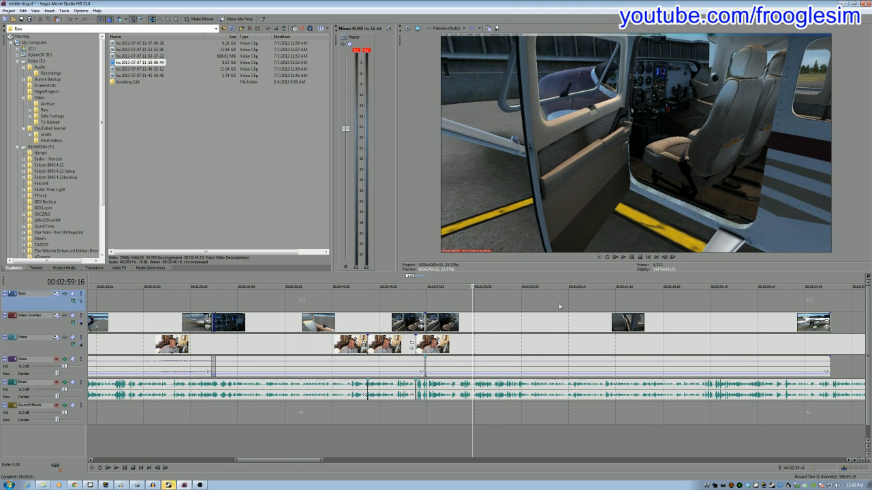
drag(829, 318, 472, 320)
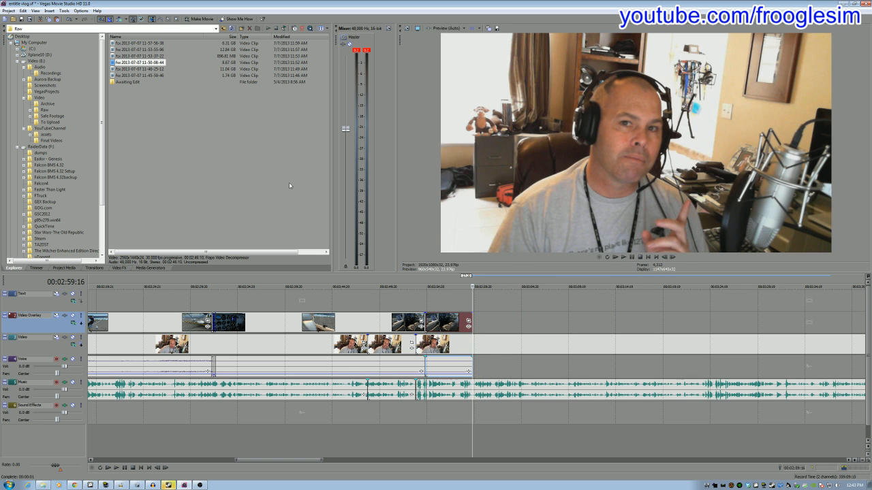
click(127, 50)
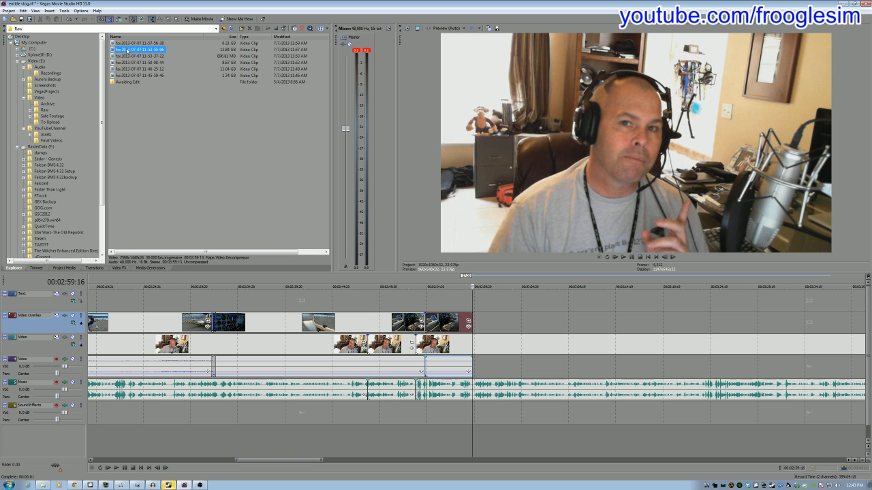
drag(195, 83, 535, 324)
drag(594, 325, 528, 323)
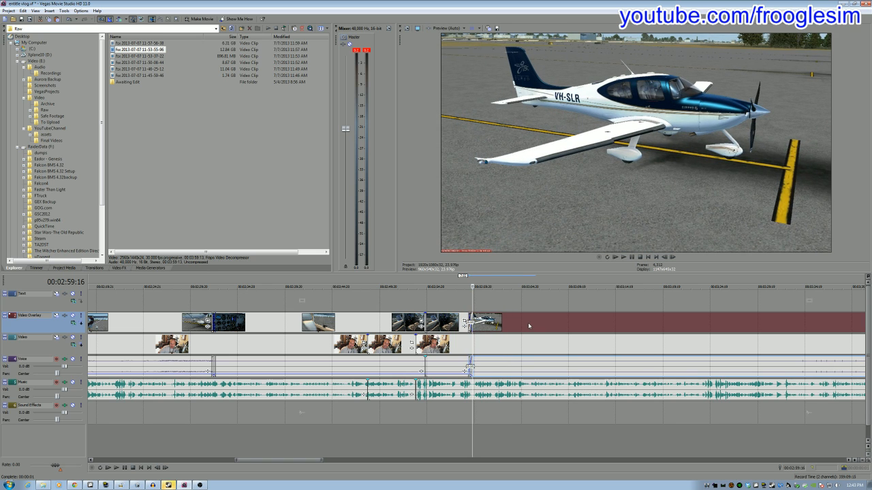
- Play back the transition to the new airplane clip and split the webcam clip with its audio at 00:03:00:16
click(462, 309)
key(space)
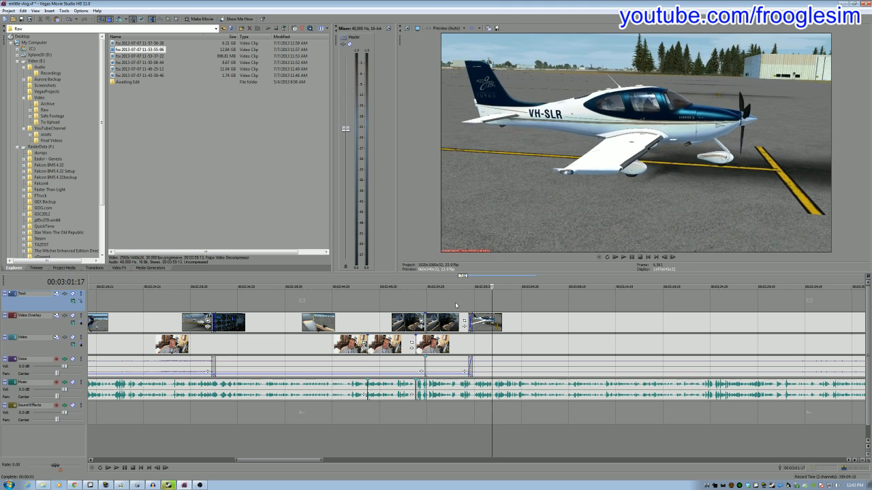
click(487, 409)
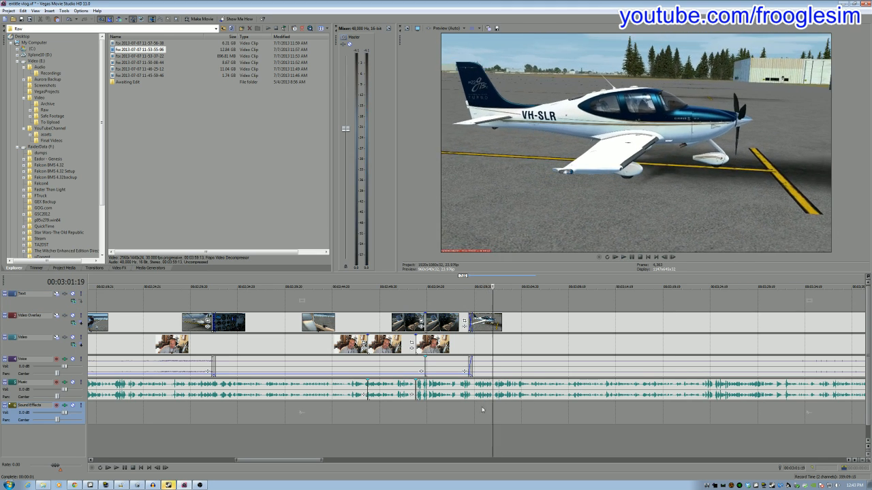
click(476, 407)
key(space)
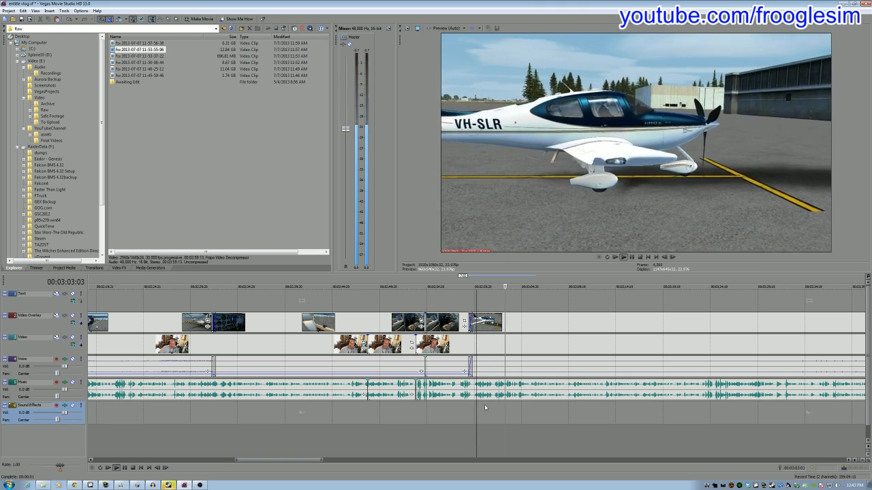
click(473, 404)
key(space)
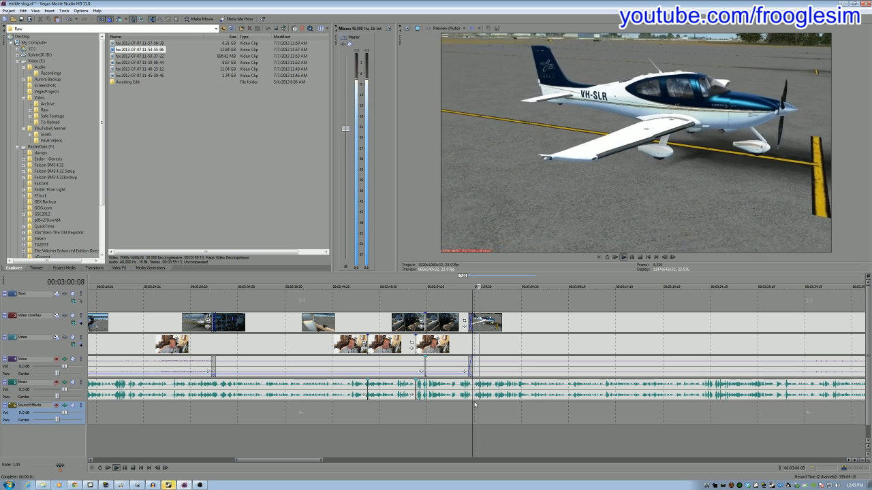
key(Return)
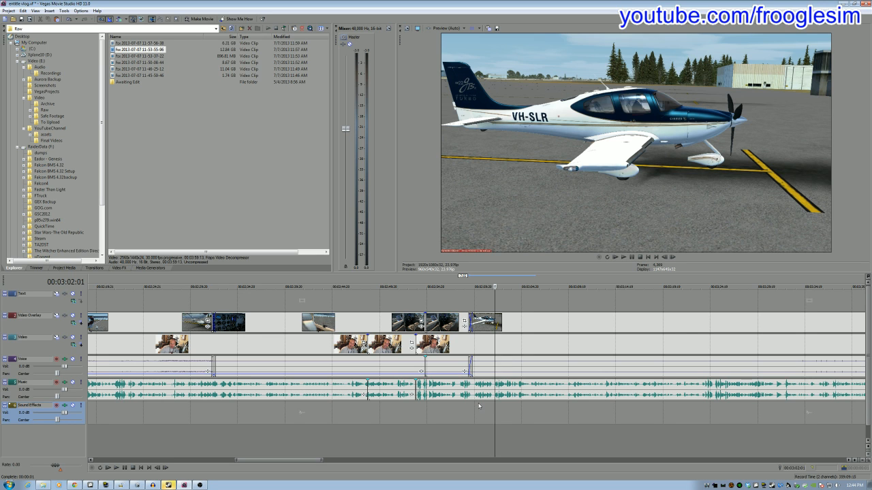
click(475, 406)
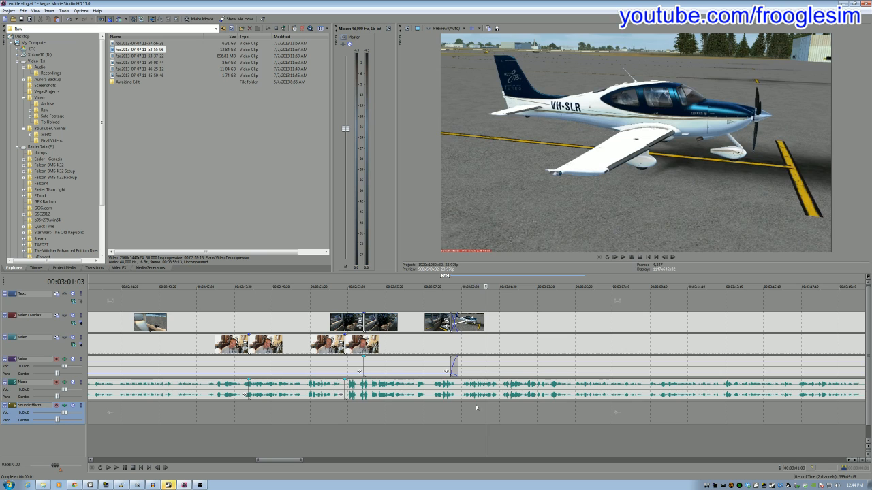
scroll(476, 407, up, 2)
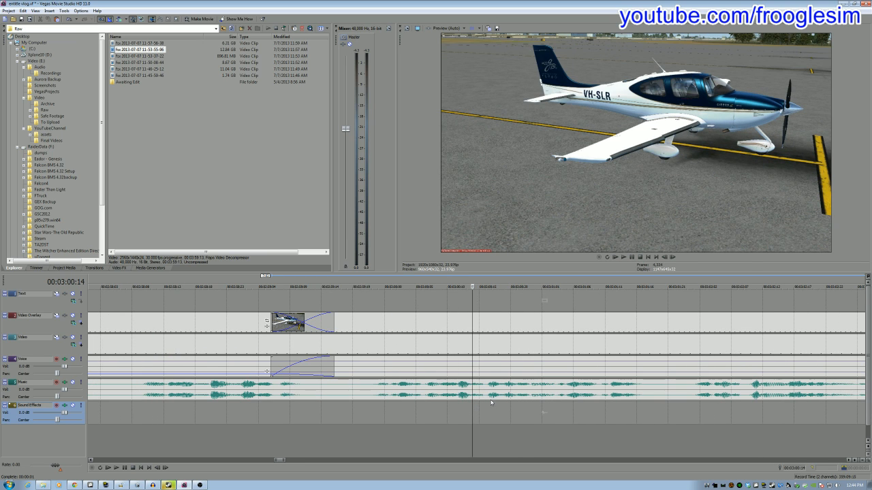
click(485, 401)
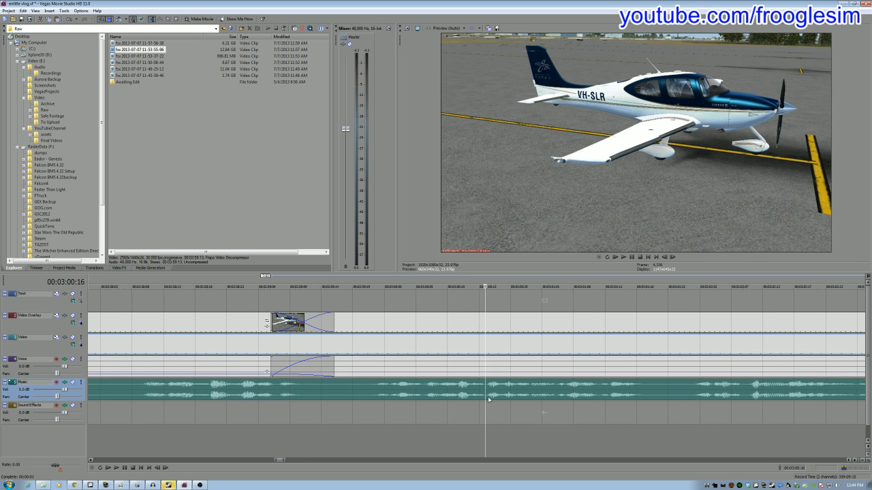
key(s)
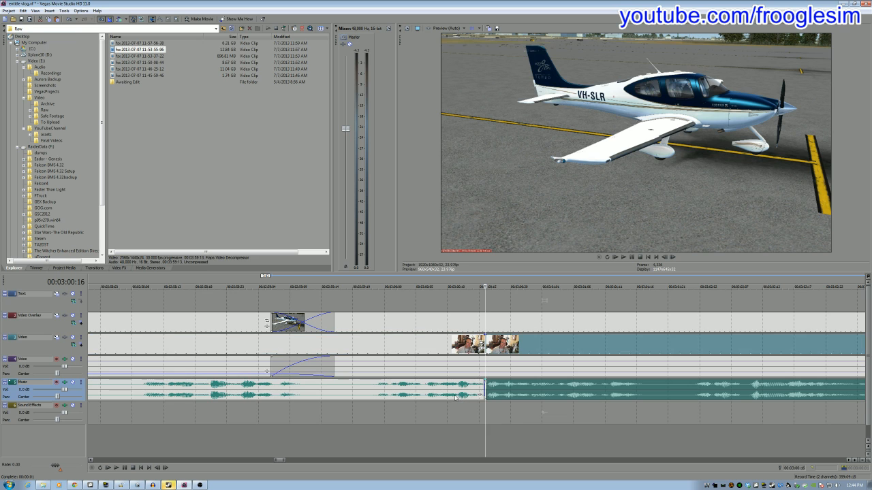
- Play back the webcam audio leading up to the cut at 00:03:00:16 and split the clip with its audio at 00:03:00:09
click(459, 389)
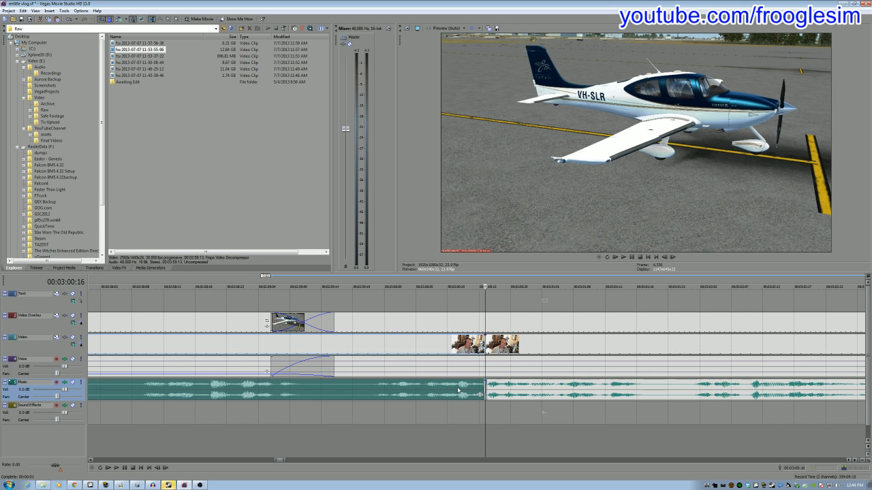
key(space)
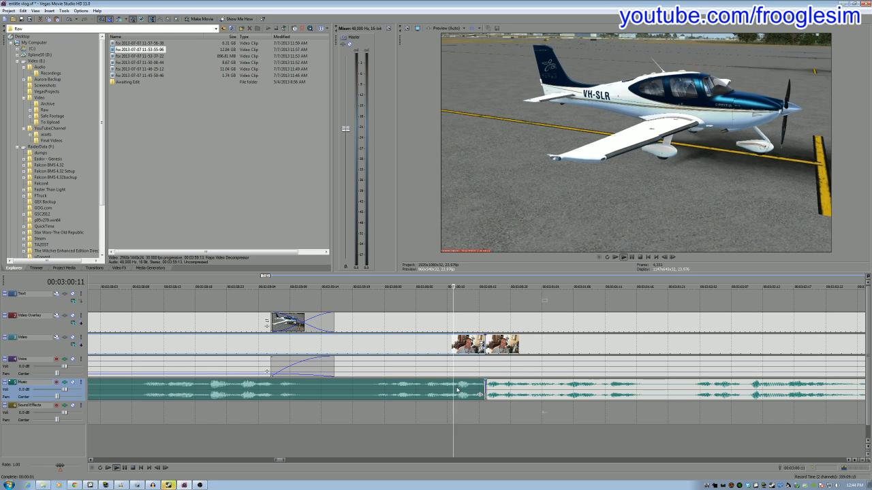
click(447, 390)
key(space)
click(440, 390)
key(space)
key(space)
click(423, 391)
key(space)
key(space)
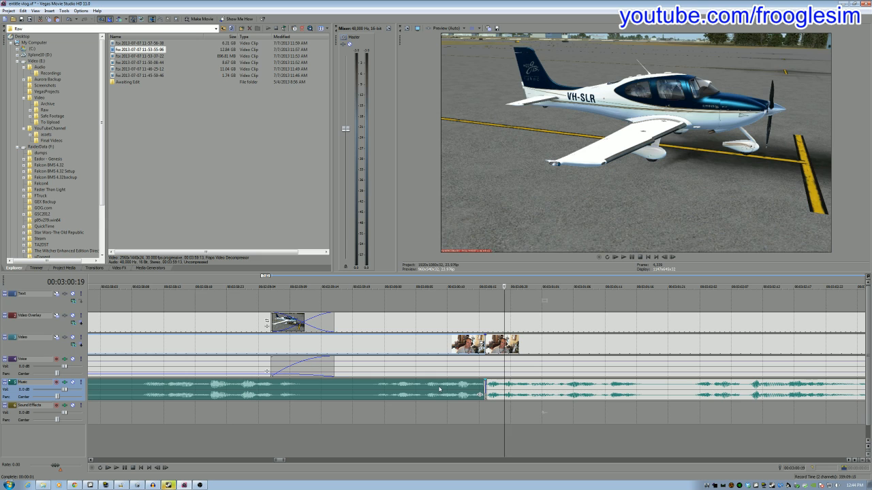
click(439, 389)
key(space)
key(space)
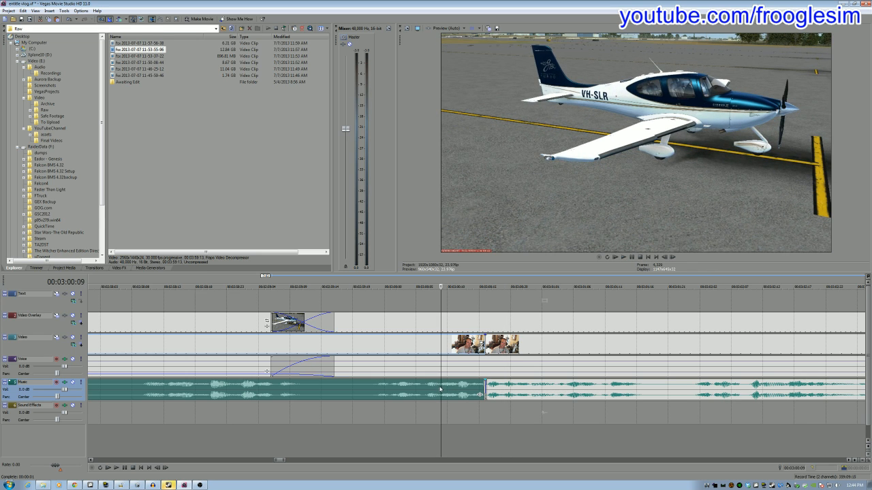
key(s)
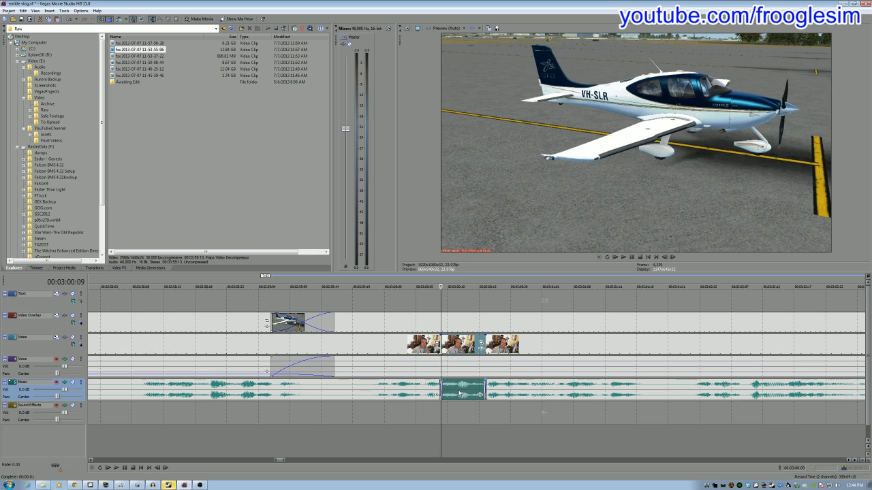
- Delete the short webcam segment between the two cuts and slide the following webcam clip back to close the gap
click(459, 393)
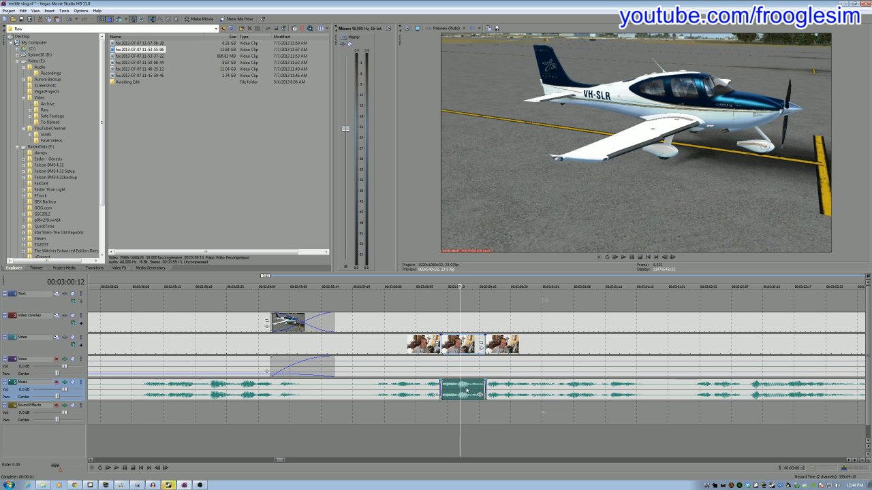
key(Delete)
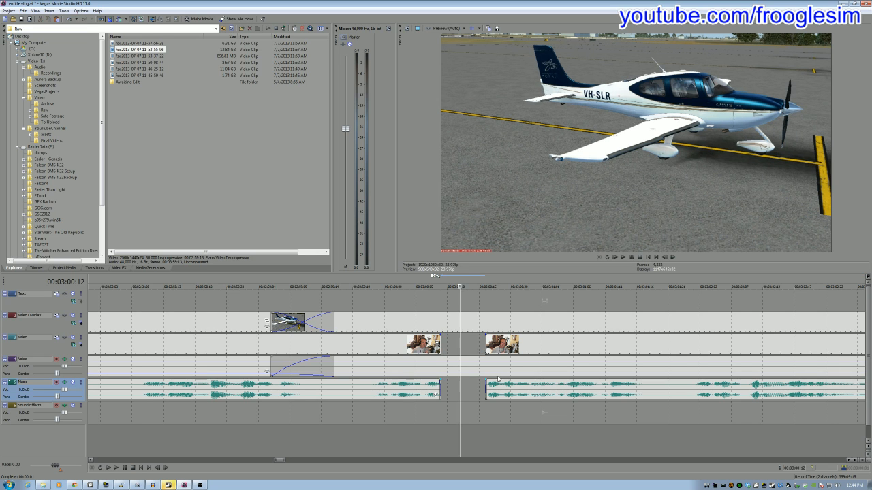
drag(515, 390, 473, 391)
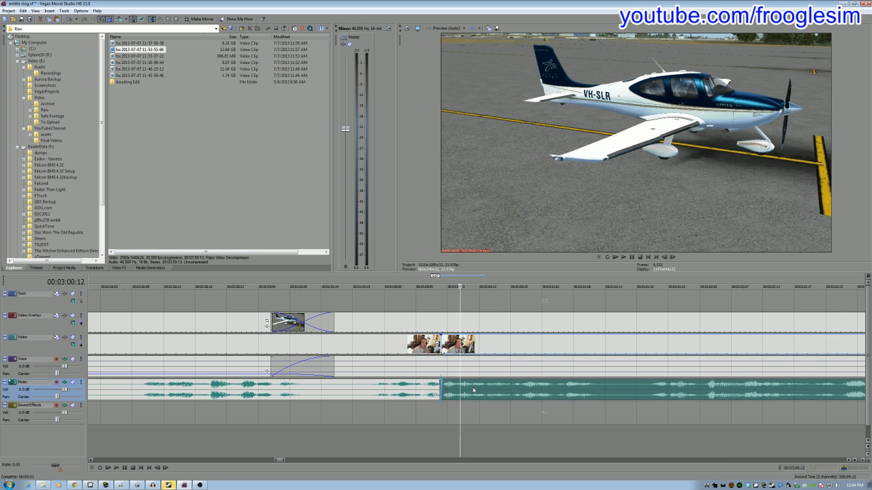
- Trim the end of the webcam clip before the cut slightly shorter and rejoin the following clip to it, checking the join by playback
click(403, 303)
key(space)
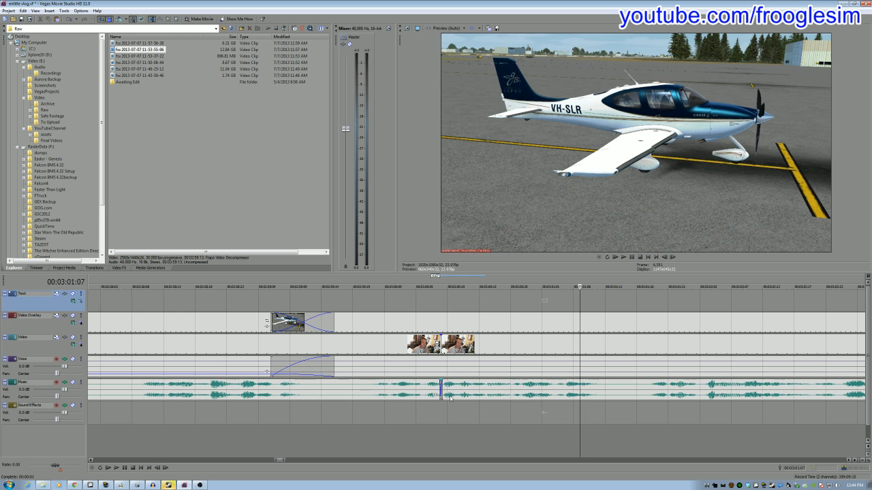
click(418, 410)
drag(454, 389, 467, 389)
click(438, 388)
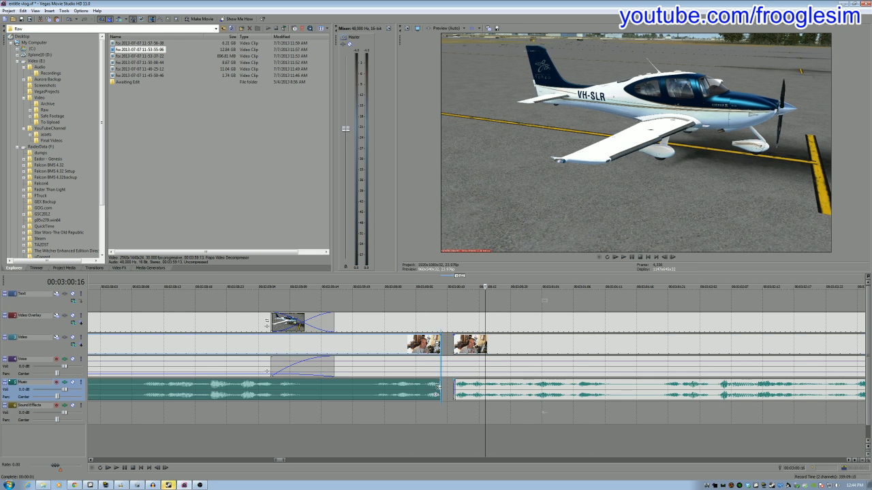
drag(438, 388, 451, 391)
click(467, 390)
click(409, 304)
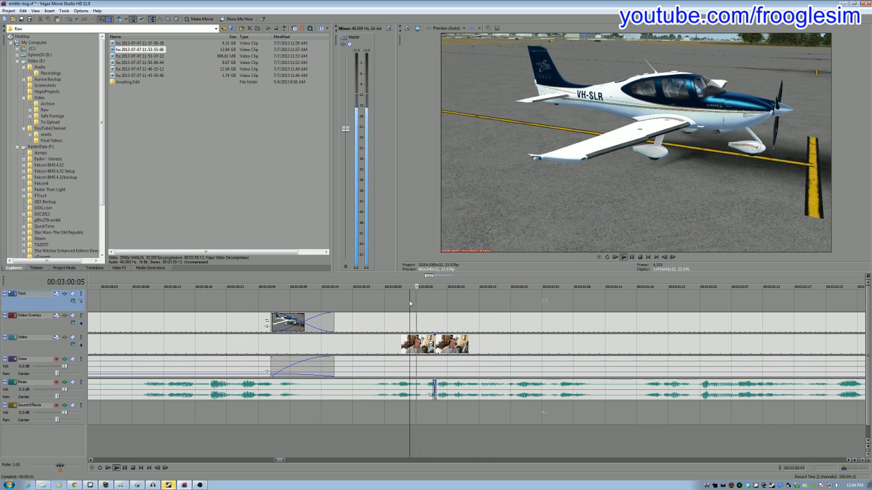
click(402, 306)
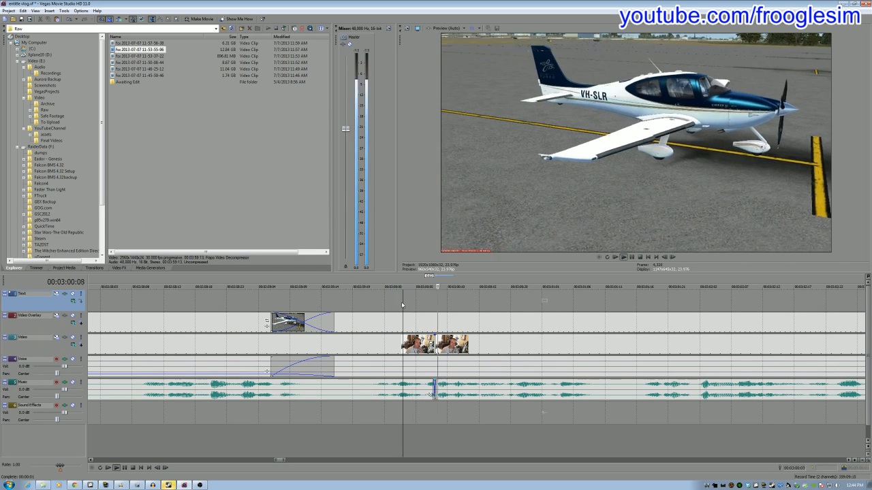
- Nudge the webcam clip after the cut slightly earlier against the preceding clip and play back the join
click(434, 412)
scroll(434, 406, up, 1)
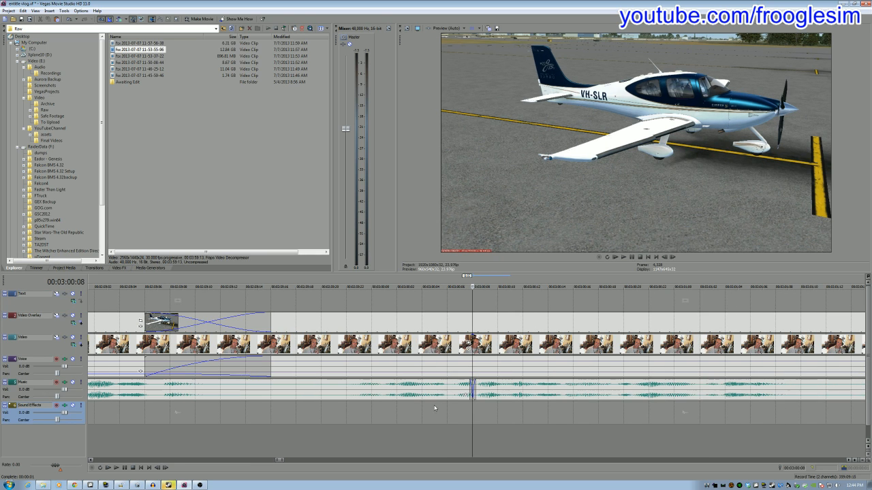
mouse_move(499, 387)
mouse_down()
mouse_move(512, 386)
mouse_move(454, 392)
mouse_move(483, 392)
mouse_up()
click(439, 303)
key(space)
key(Return)
click(378, 298)
key(space)
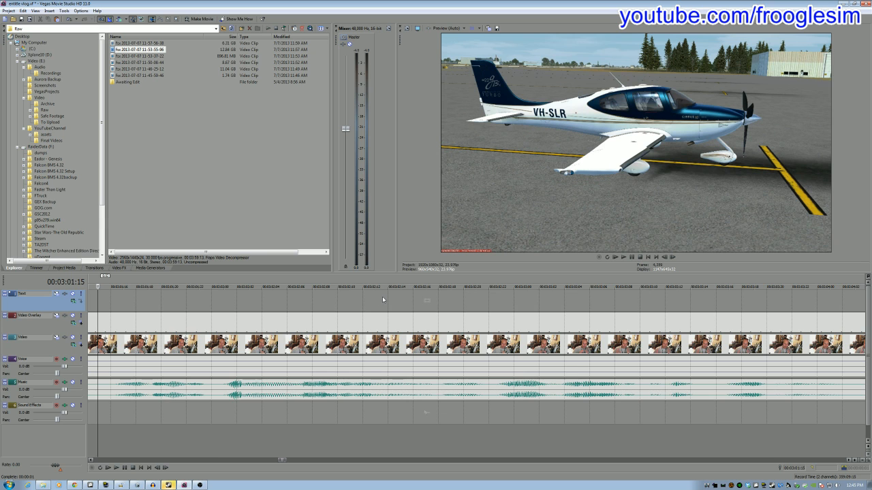
- Play back the transition from the cockpit overlay to the airplane clip, including the webcam cut that follows it
scroll(302, 323, down, 2)
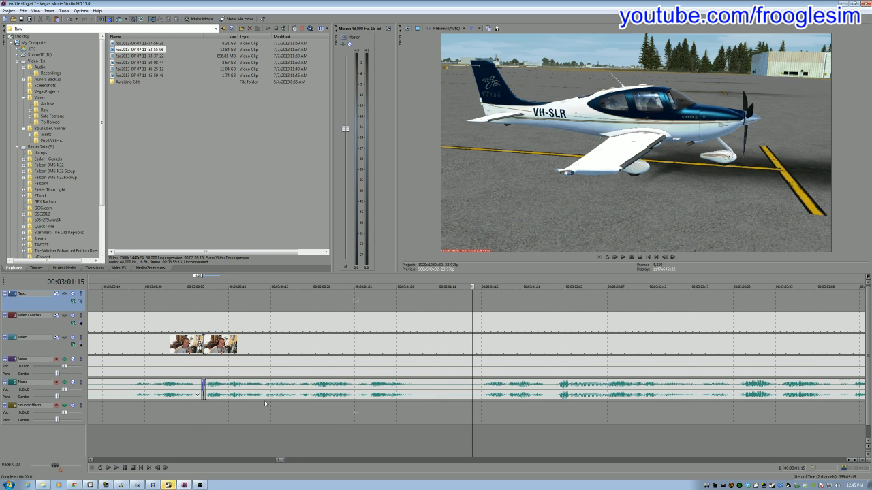
click(265, 404)
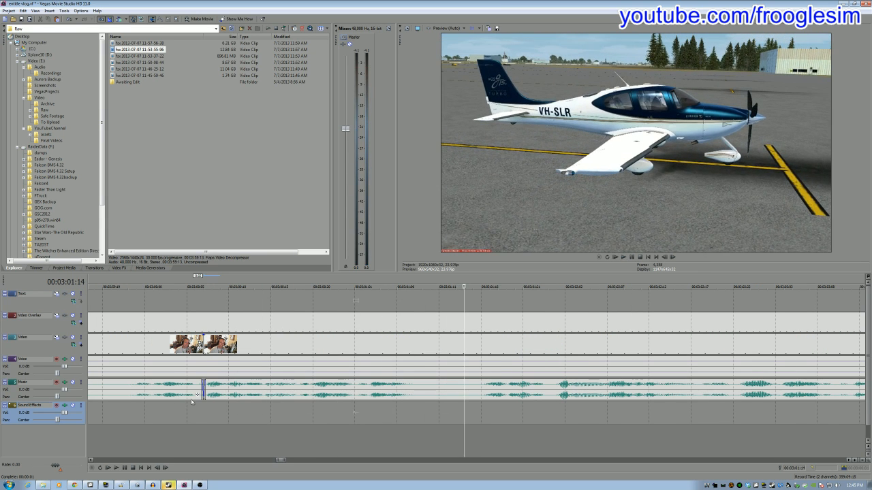
click(112, 413)
scroll(164, 416, down, 4)
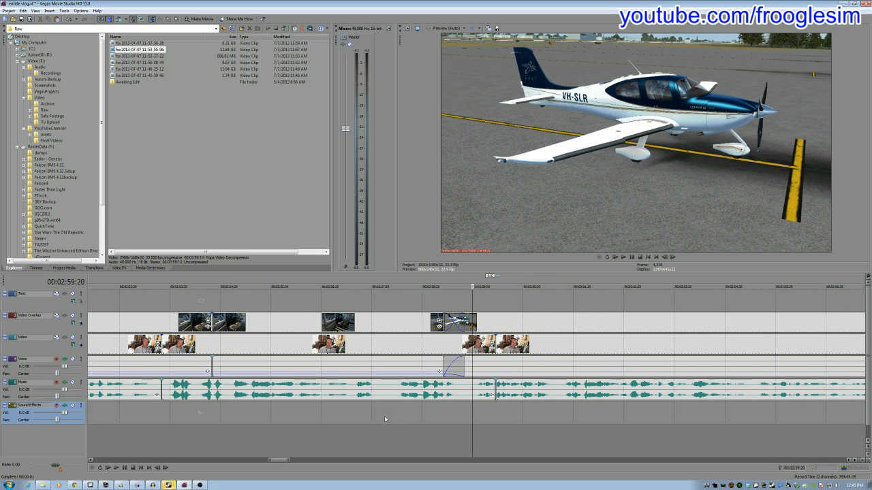
click(444, 407)
key(space)
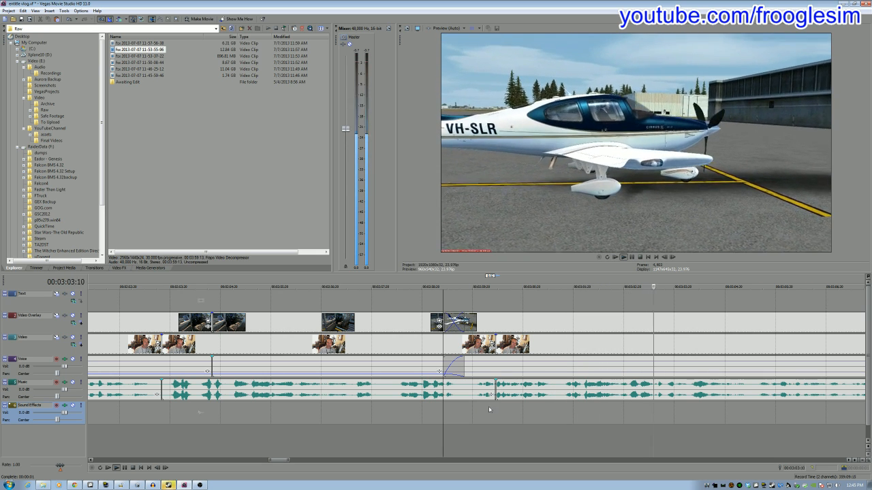
key(Return)
click(477, 407)
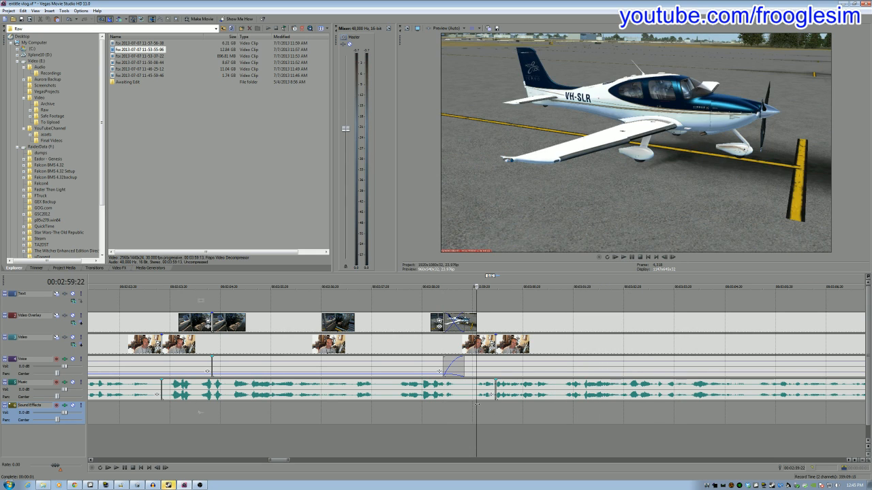
click(469, 401)
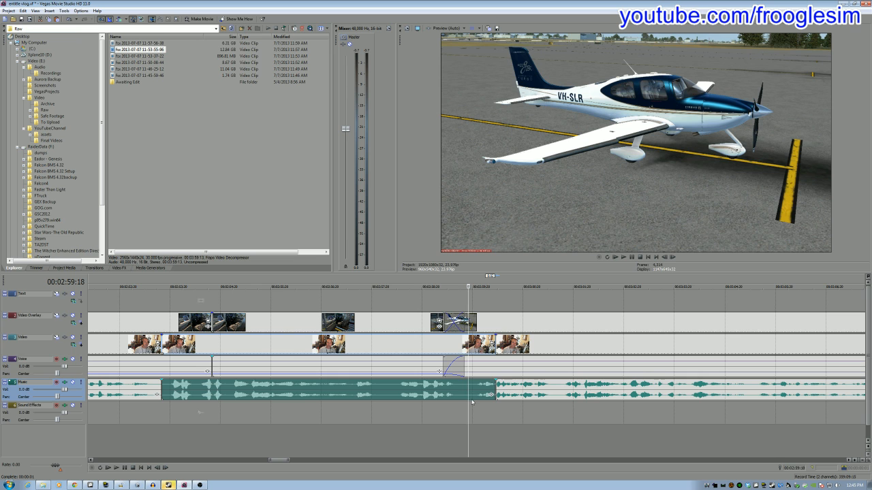
click(410, 411)
key(space)
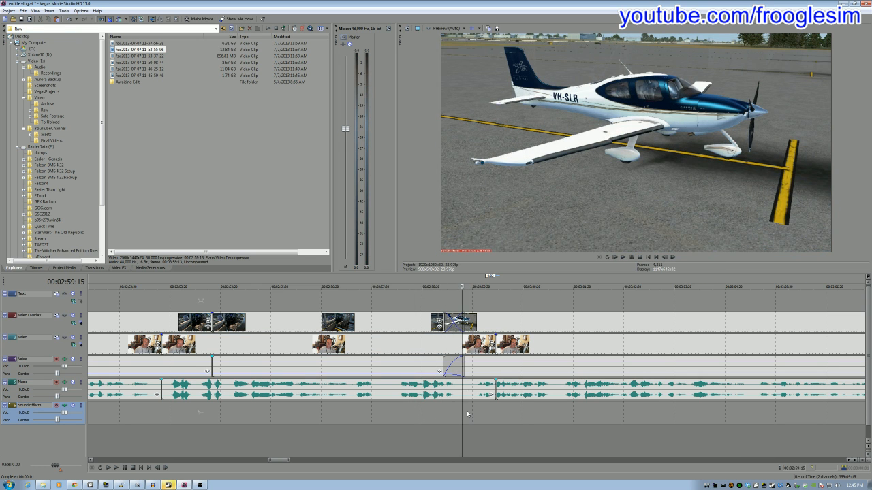
scroll(467, 413, up, 2)
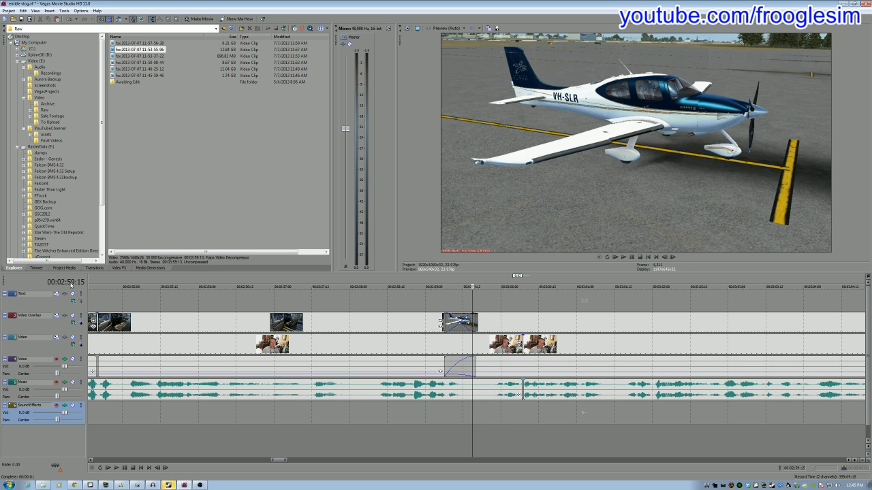
key(space)
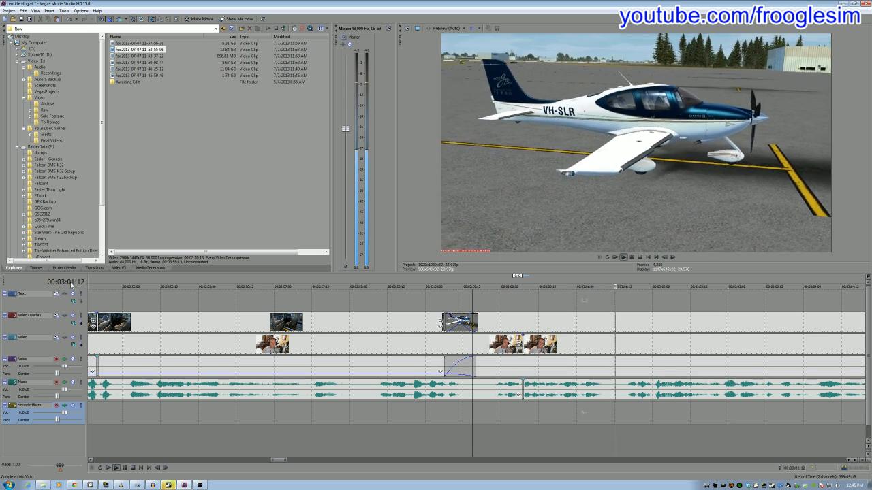
key(Return)
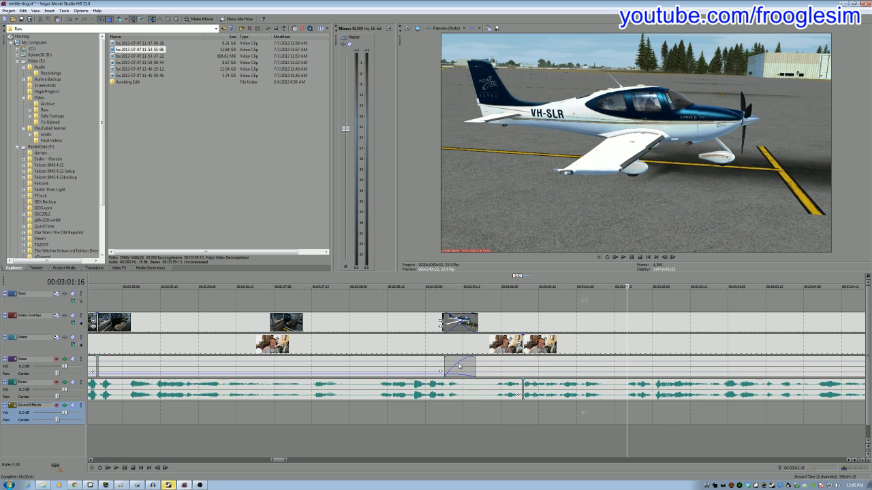
click(416, 419)
key(space)
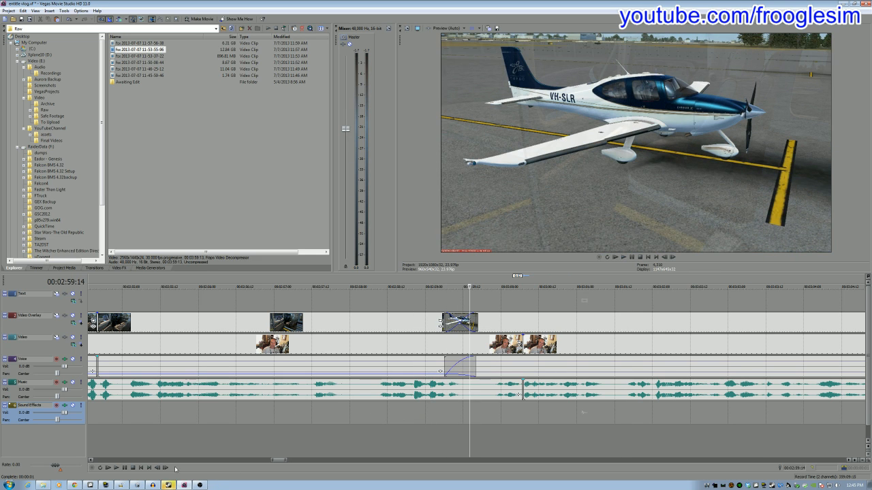
- Find and open Audacity
click(9, 486)
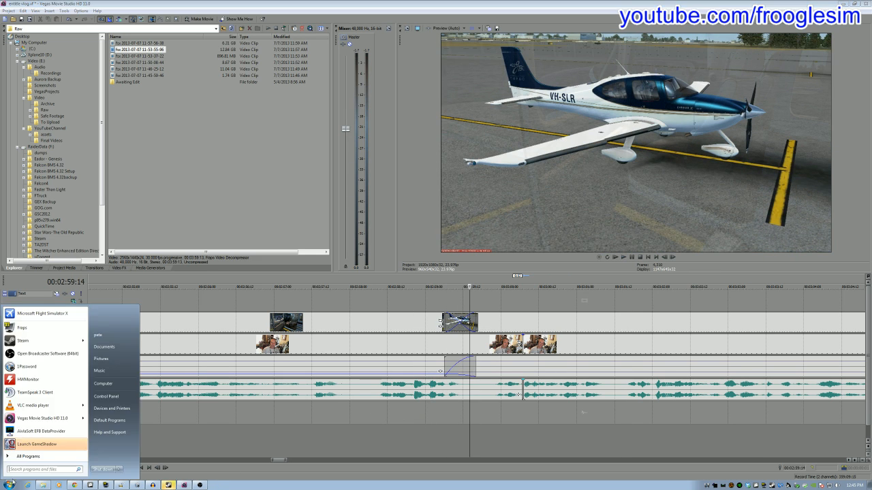
text(audacity)
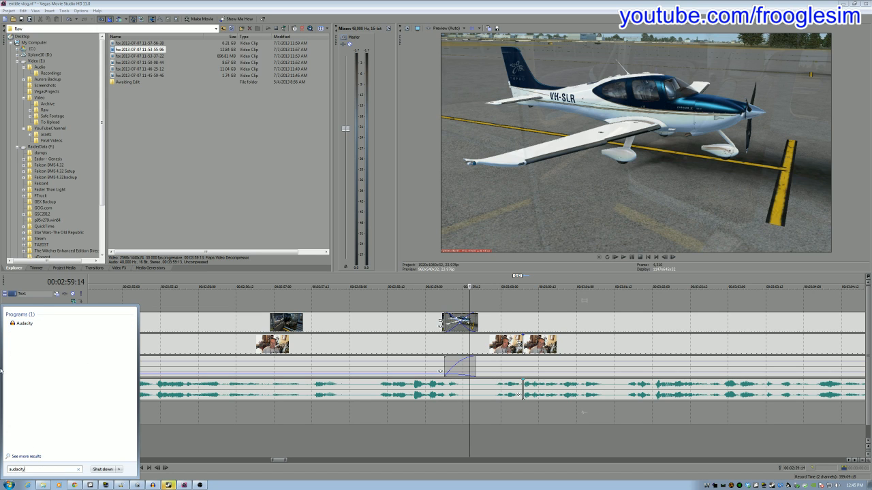
click(30, 324)
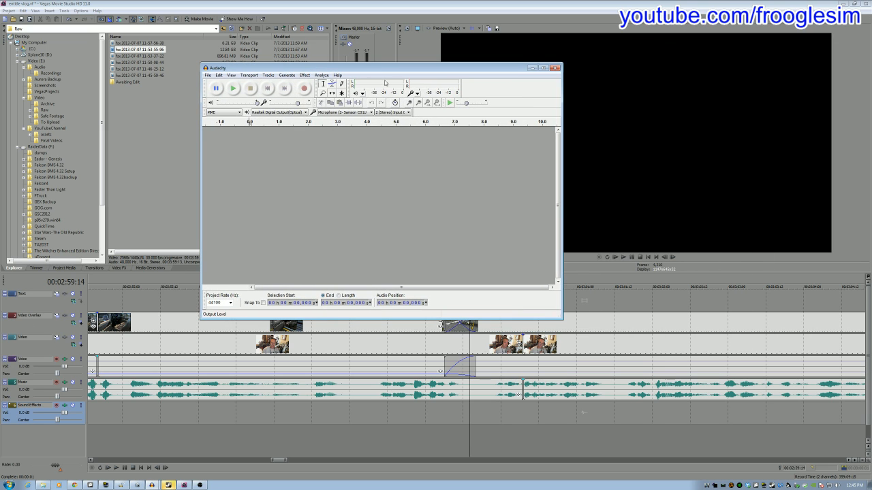
click(298, 95)
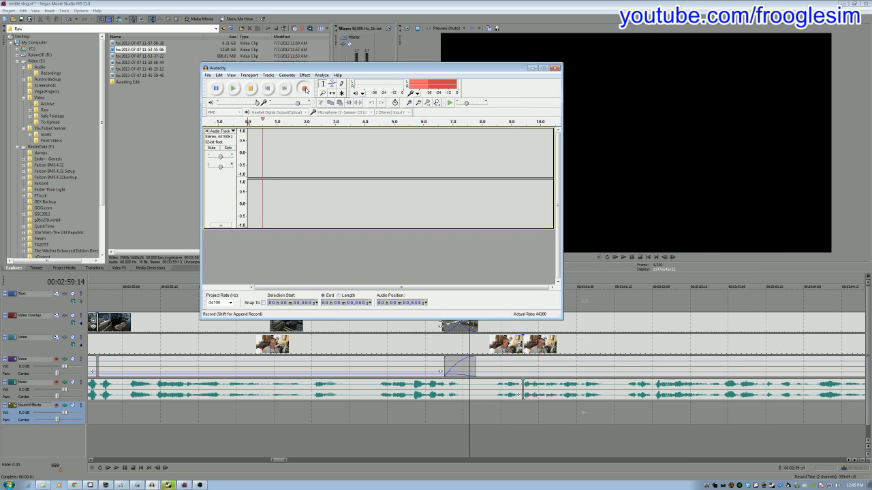
key(space)
click(207, 131)
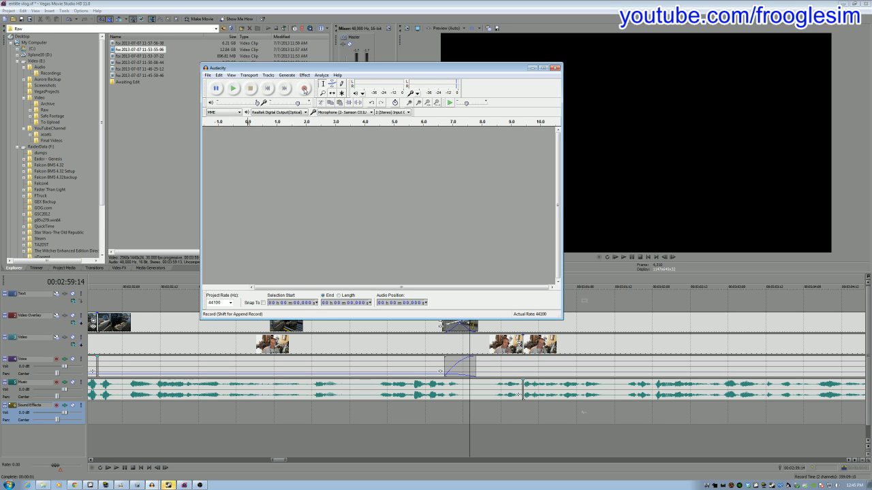
click(304, 89)
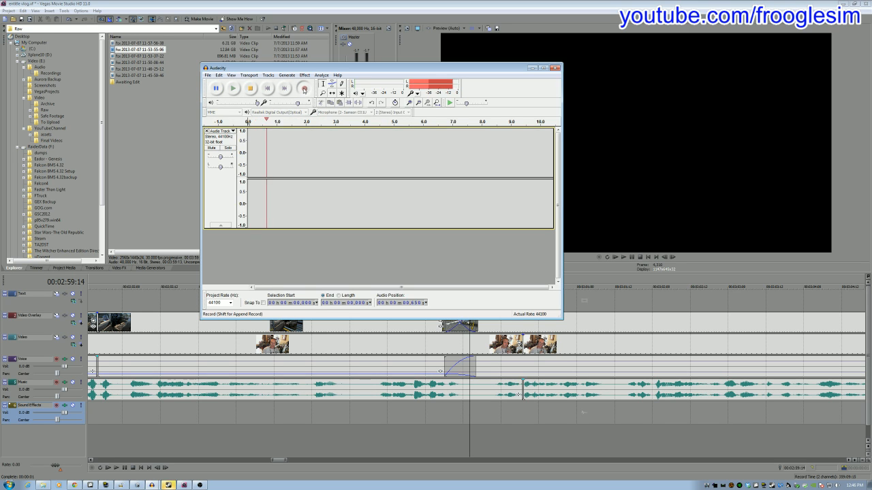
click(250, 89)
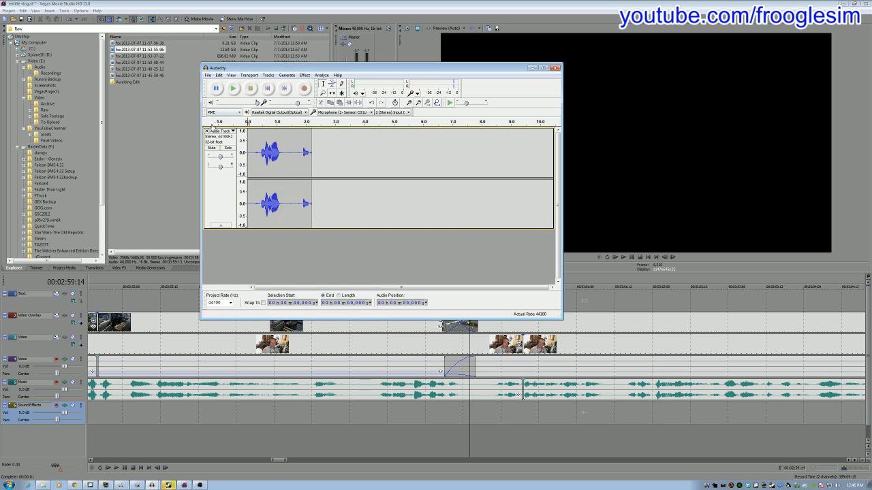
click(207, 130)
- Record a short microphone take of about 2 seconds and switch back to Vegas Movie Studio to play back the airplane clip transition
click(305, 89)
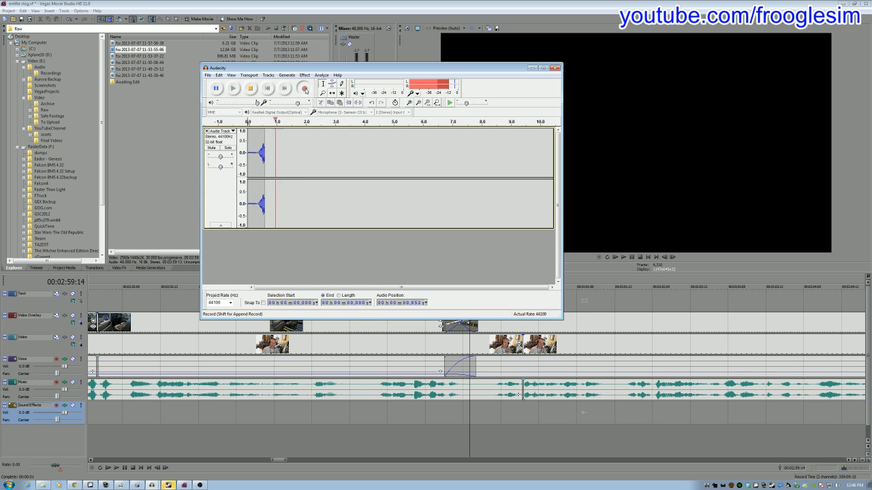
click(251, 89)
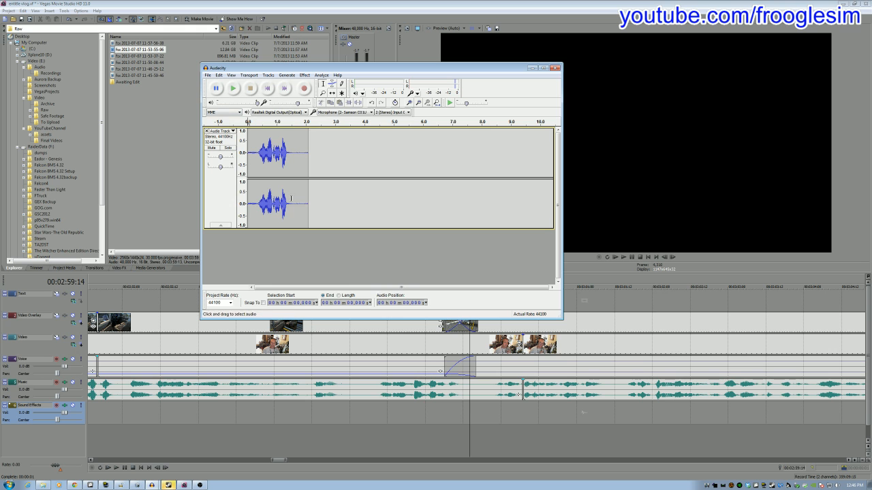
click(431, 413)
key(space)
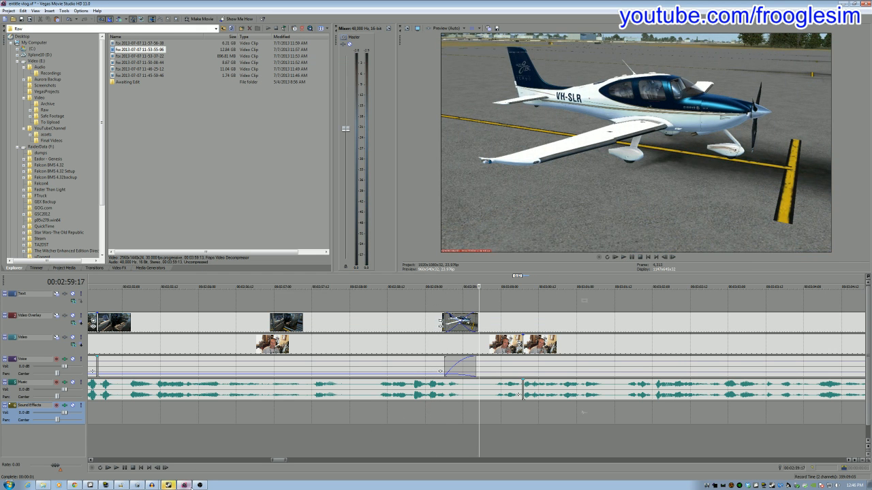
- Switch to Audacity, discard the existing take and record a new microphone take of about 2 seconds
click(184, 484)
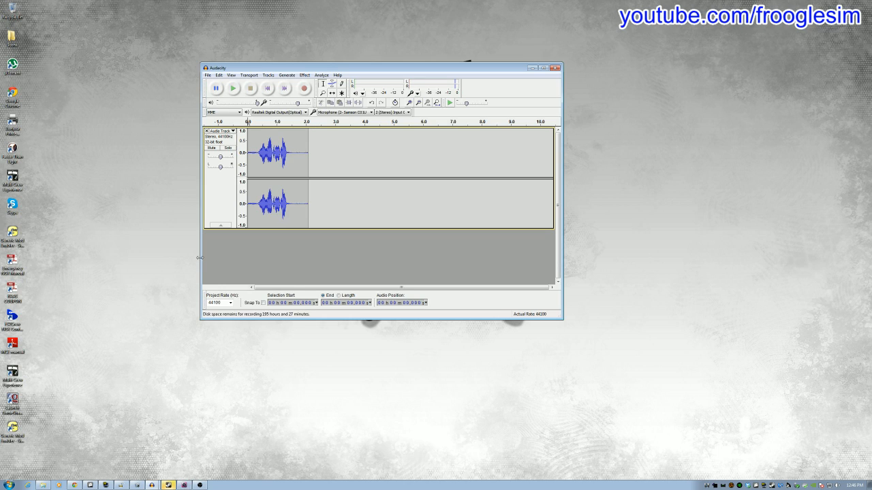
click(183, 485)
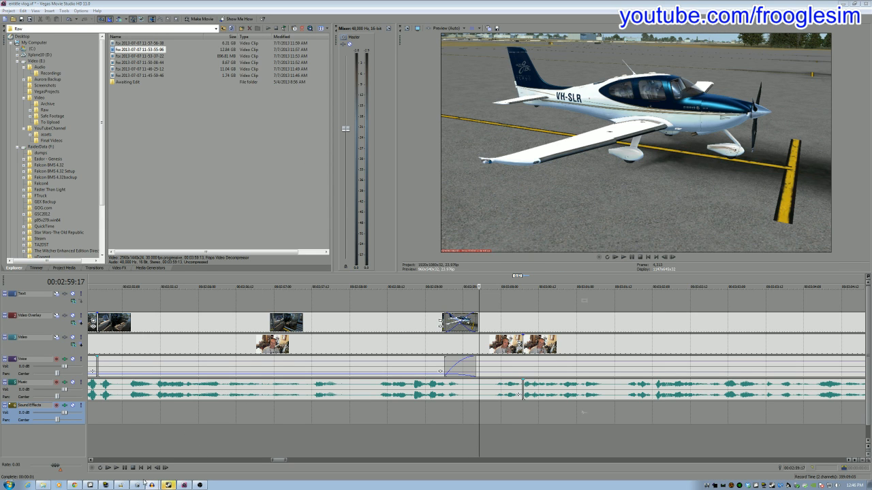
click(151, 485)
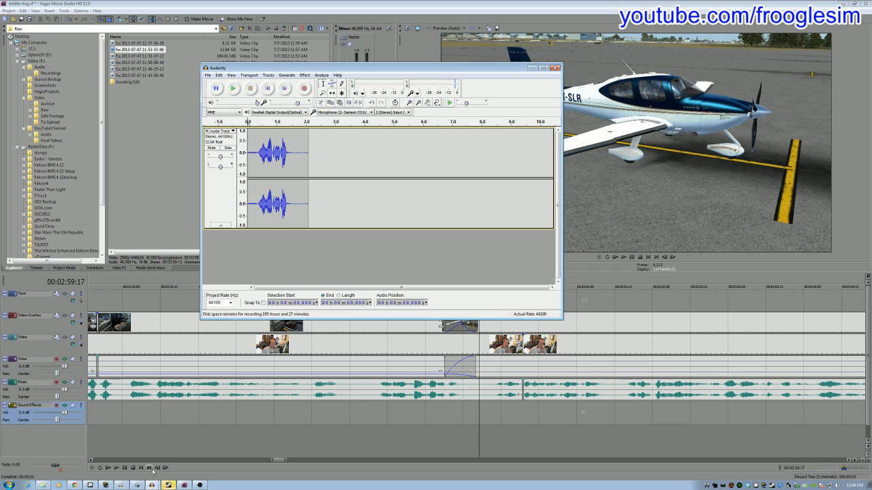
click(206, 131)
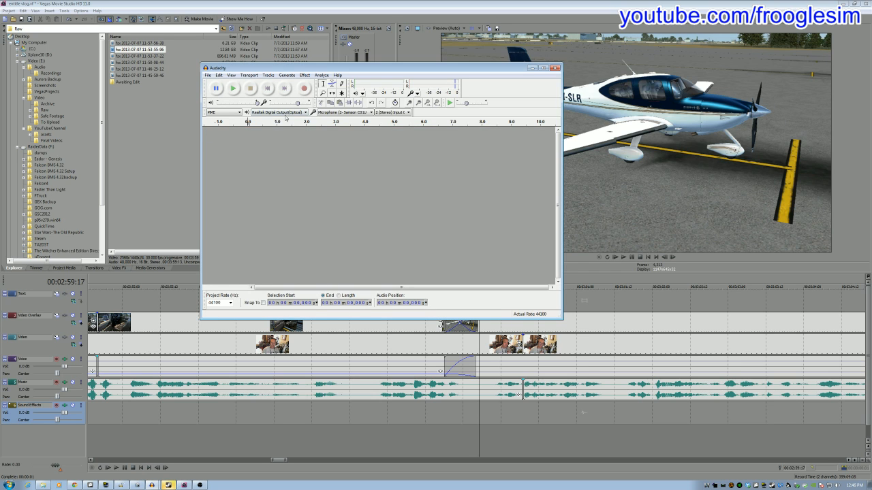
click(305, 88)
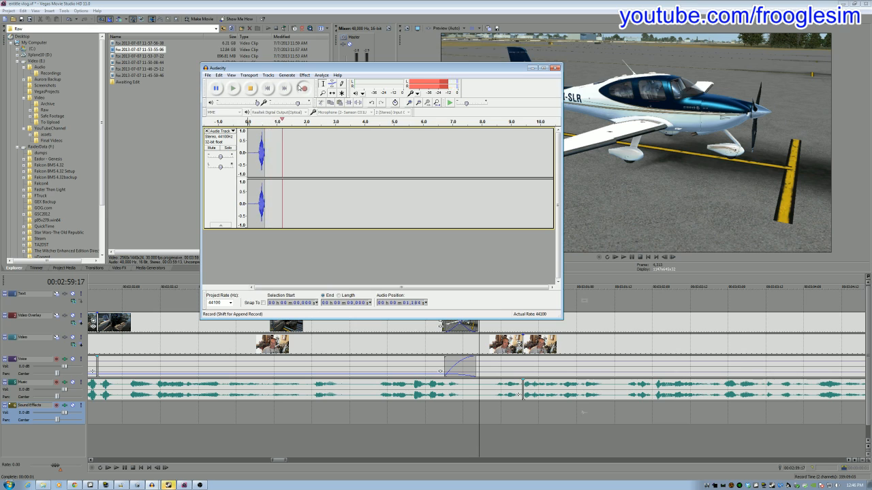
click(267, 89)
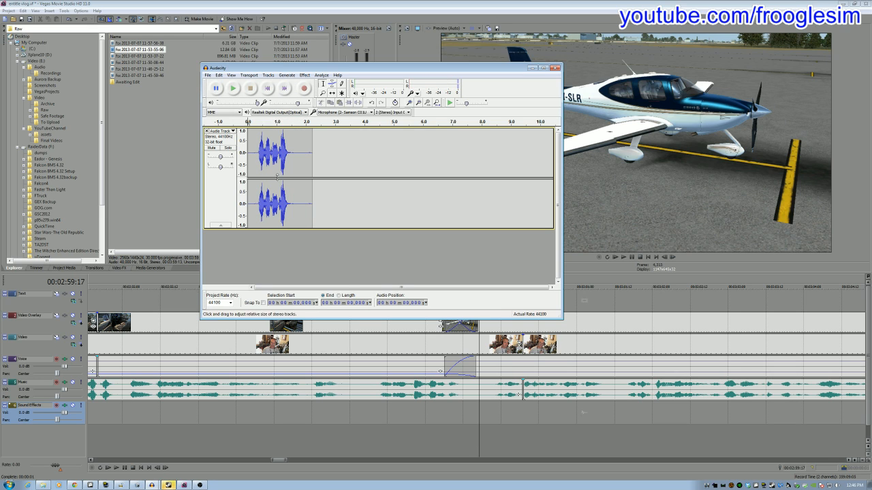
- Export the take to the Recordings folder as the 16-bit PCM WAV file sr22 and close Audacity without saving the project
click(207, 75)
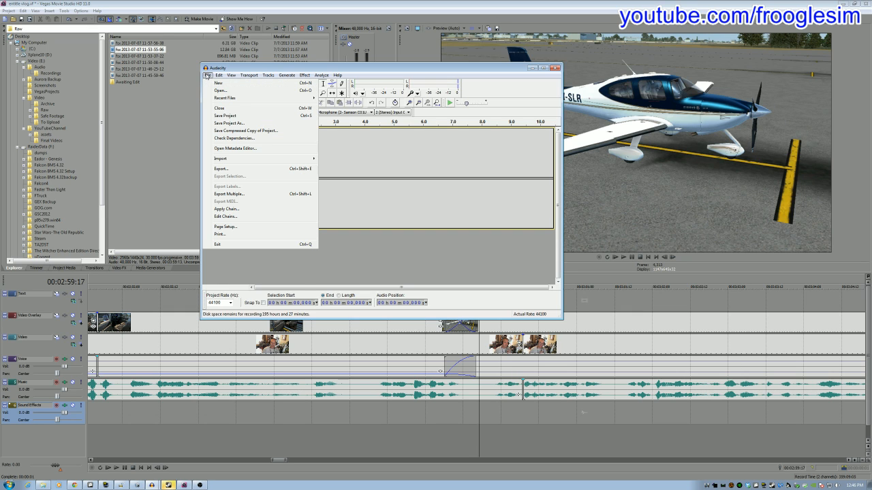
click(245, 168)
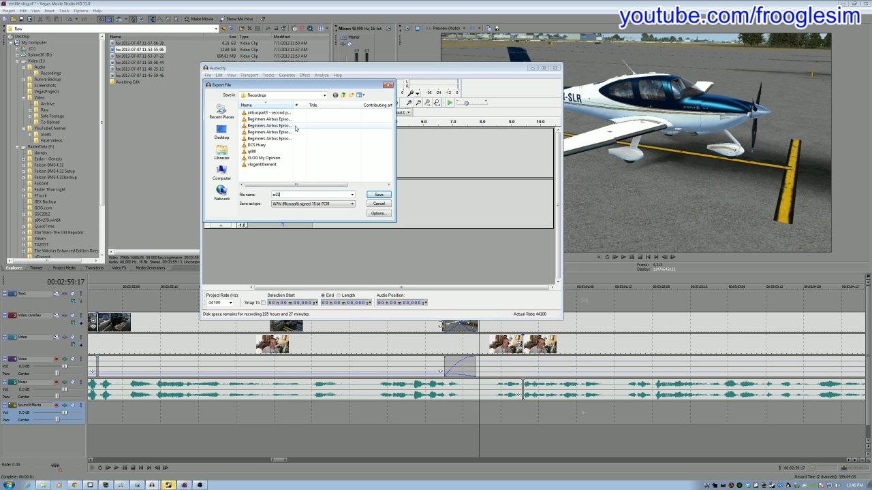
click(383, 195)
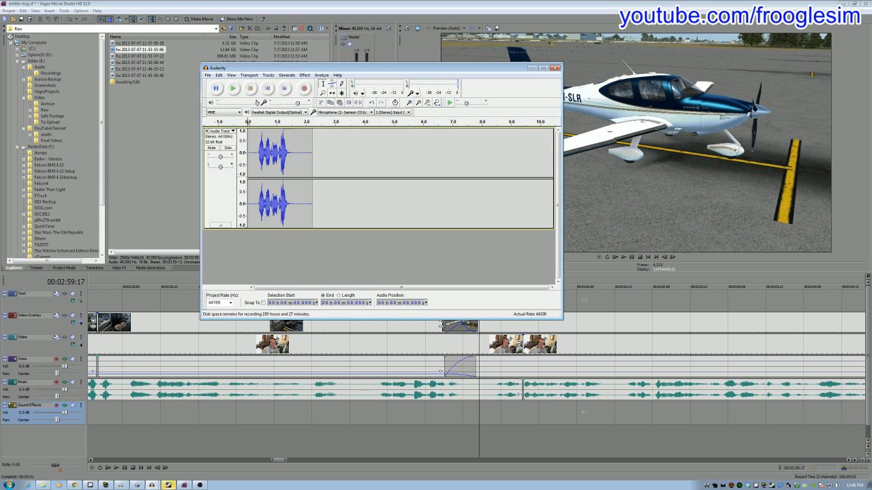
click(556, 67)
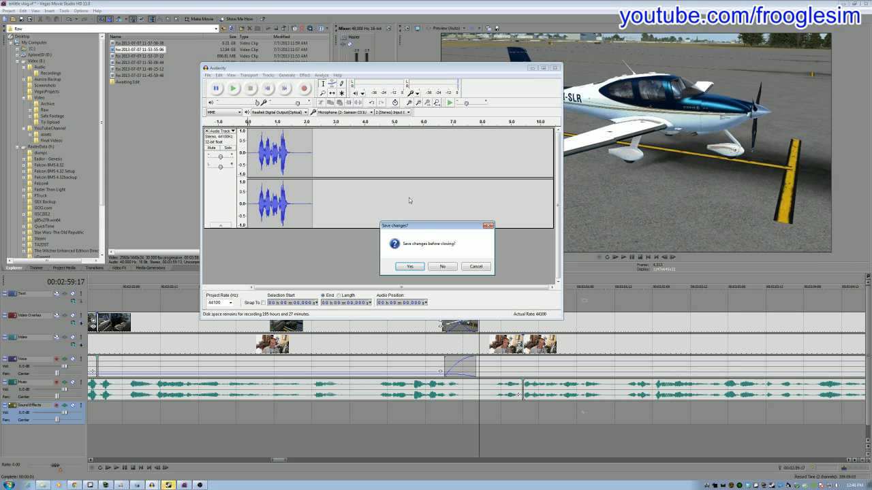
click(441, 266)
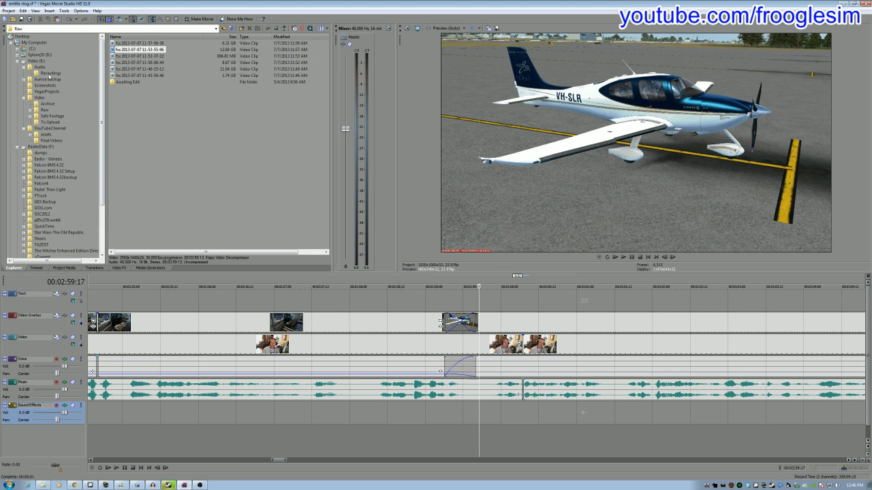
- Browse to the Audio Recordings folder in Vegas, split the timeline at 00:02:59:16 and delete the short webcam segment after the split
click(47, 72)
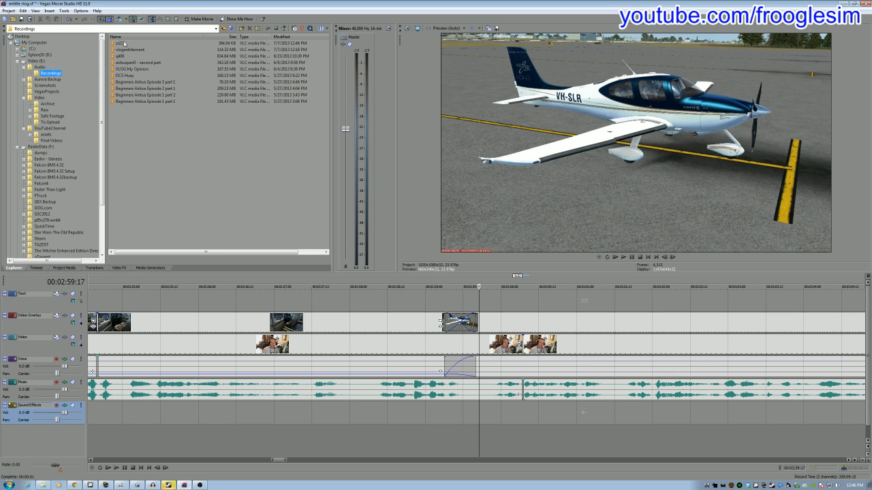
click(475, 407)
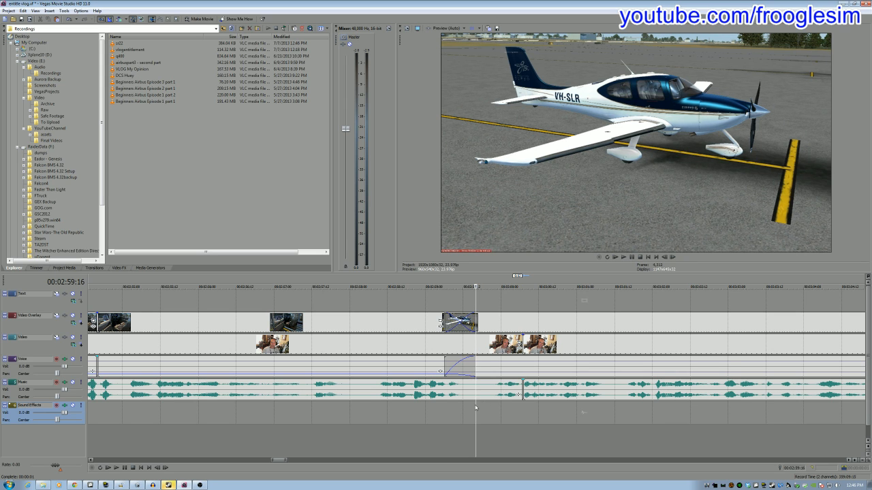
key(s)
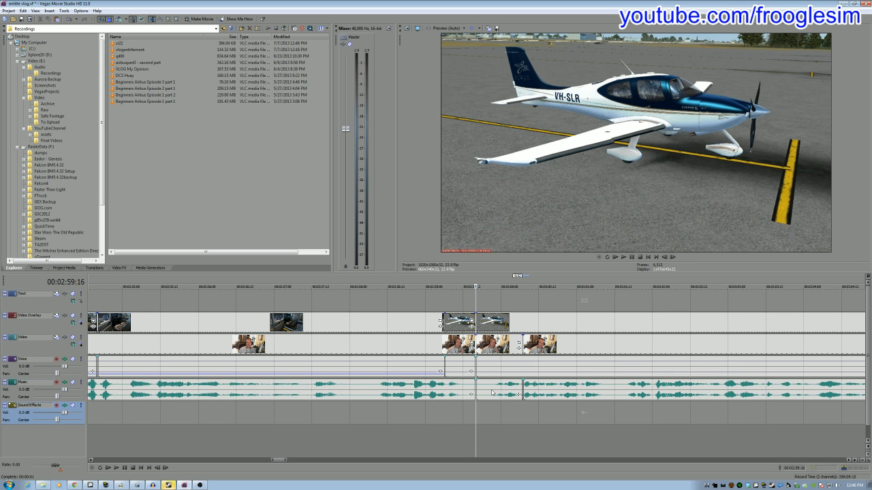
click(491, 393)
key(Delete)
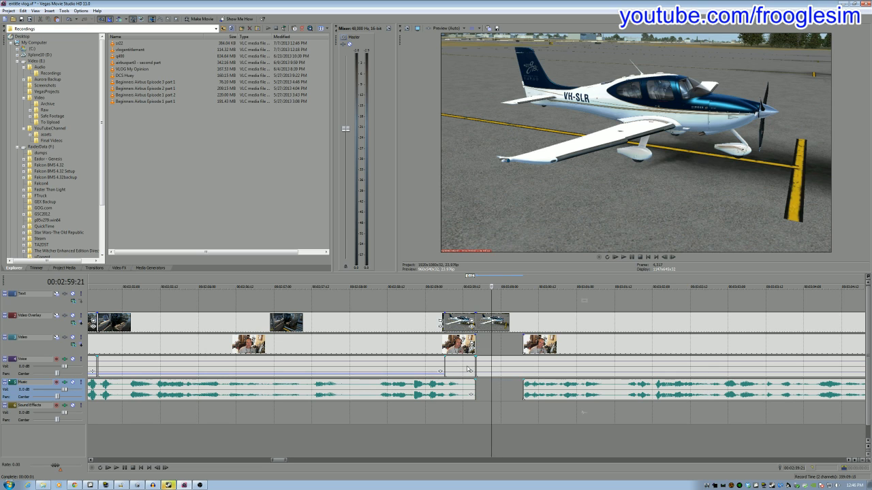
- Place the sr22 recording on the Sound Effects track, starting at the webcam cut, and play it back
click(120, 44)
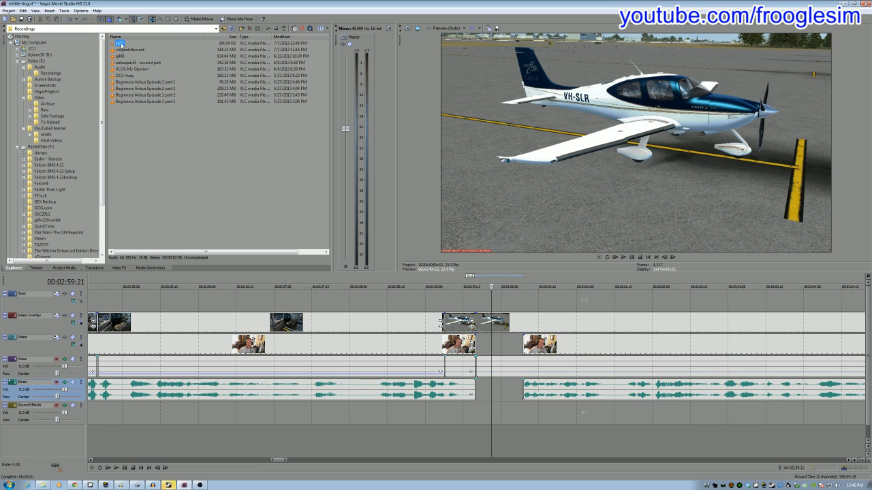
drag(436, 272, 473, 390)
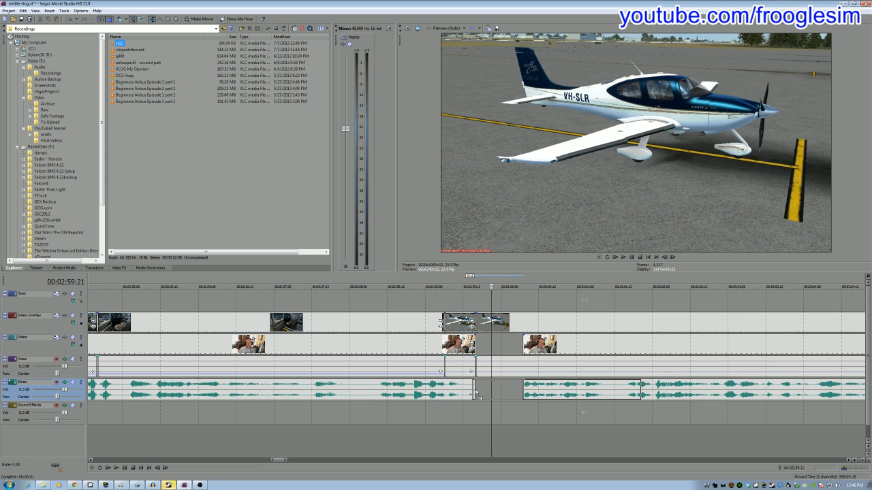
drag(476, 395, 518, 415)
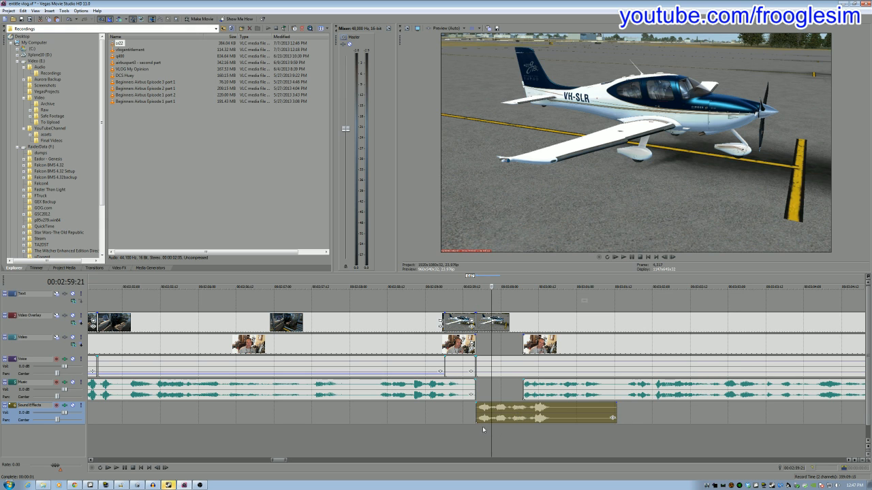
key(space)
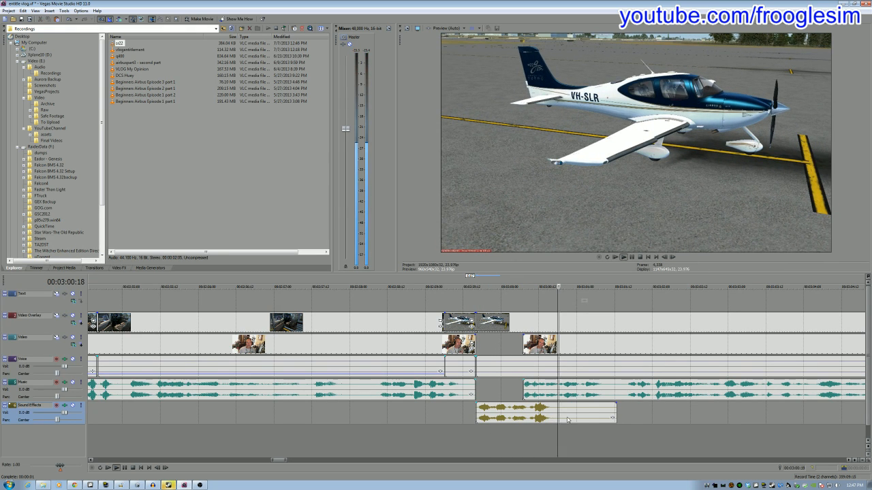
- Split the webcam clip at the end of the sr22 recording, 00:03:01:13, and delete the webcam portion before the split
click(620, 397)
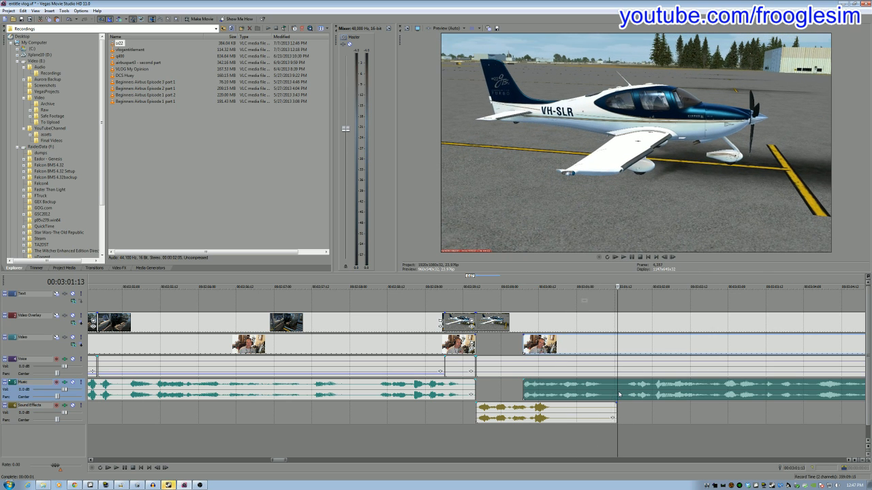
key(s)
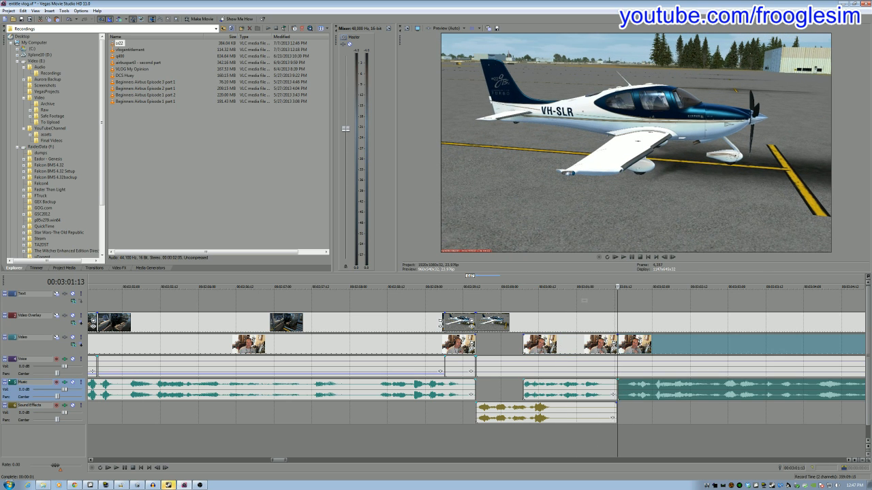
click(561, 346)
key(Delete)
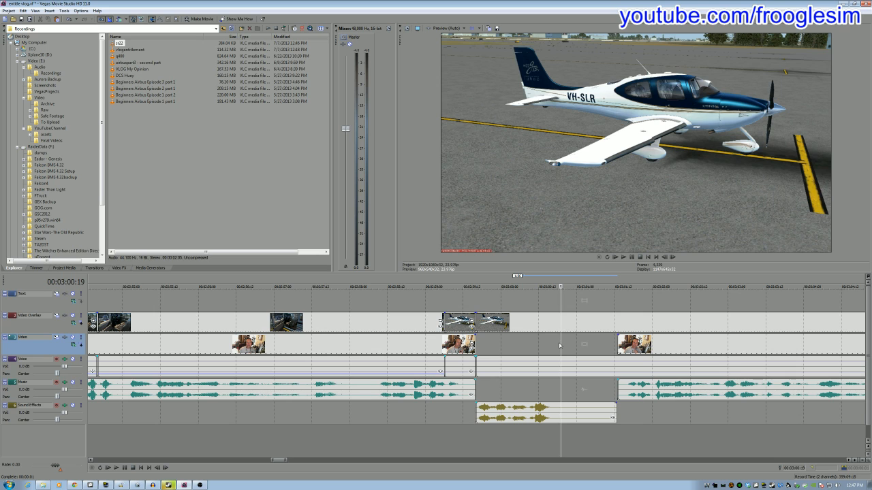
- Move the sr22 recording up into the gap on the Music track and play back the section
click(555, 413)
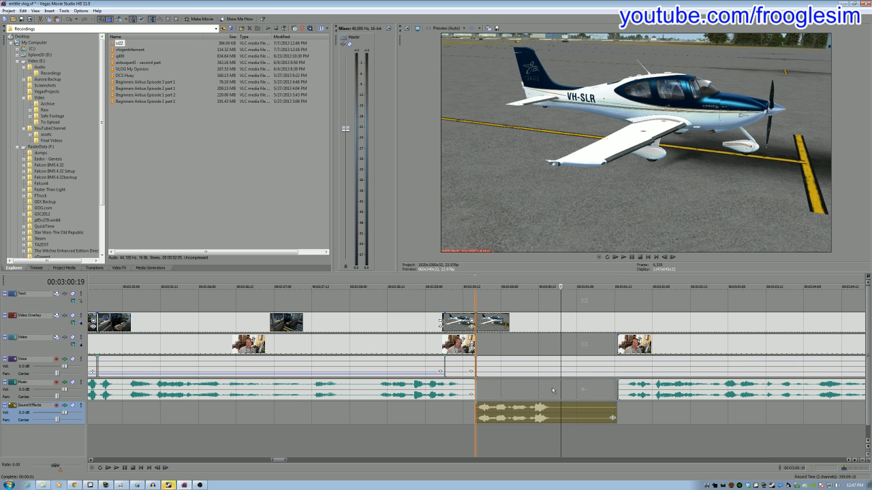
drag(555, 391, 555, 389)
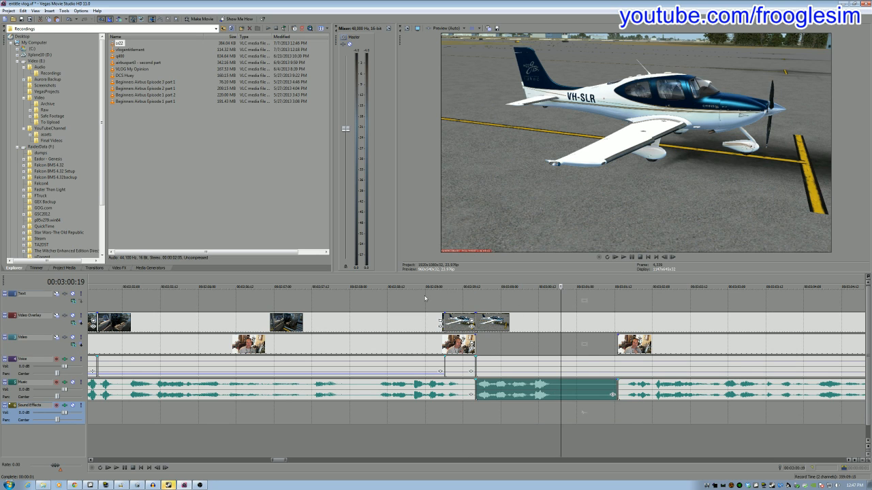
click(378, 294)
key(space)
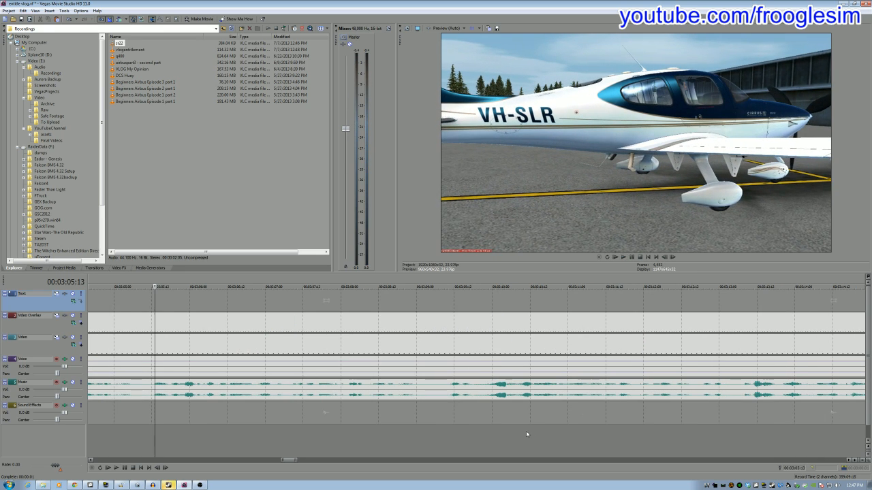
- Trim the silent end of the sr22 recording, shift it slightly later within the gap and play back the passage
scroll(381, 405, down, 2)
click(293, 395)
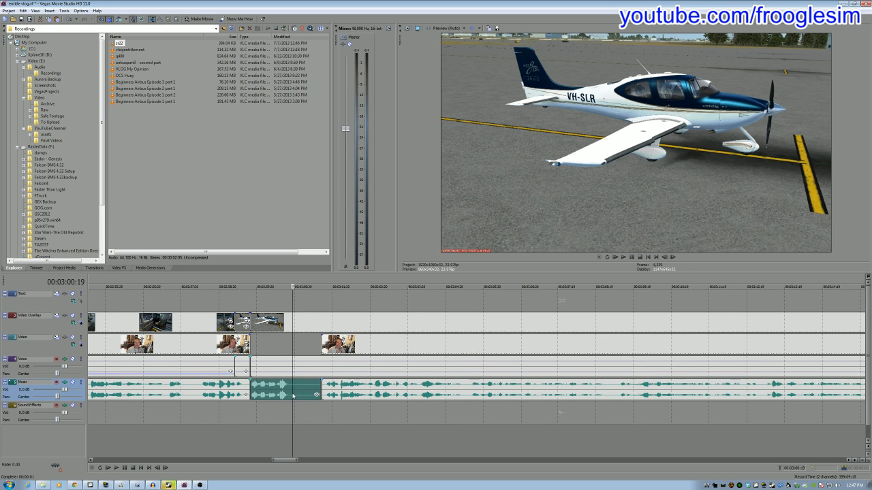
scroll(305, 394, up, 2)
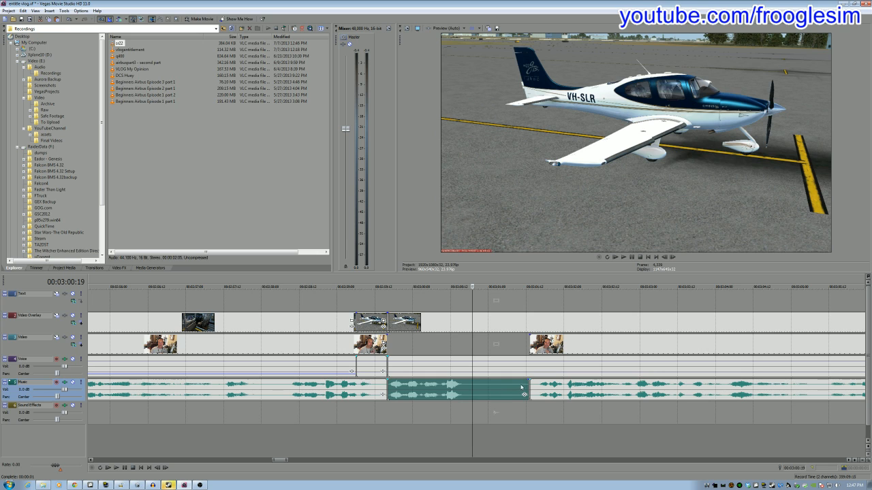
drag(526, 391, 474, 394)
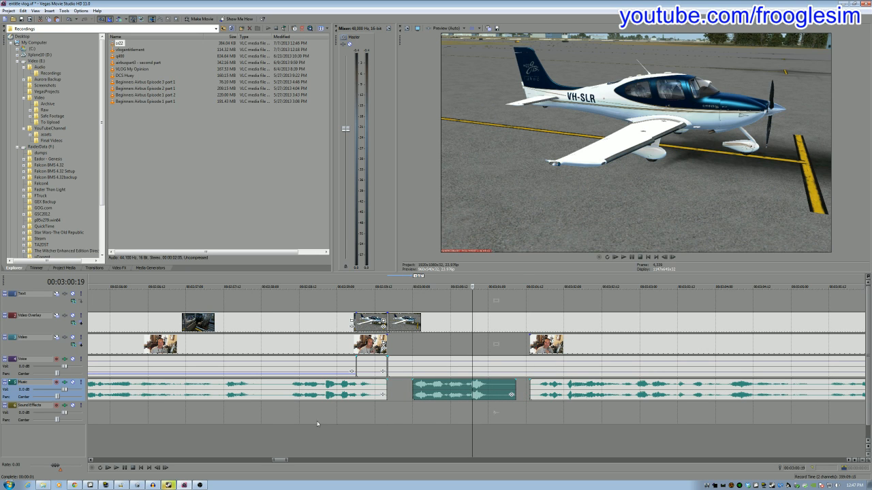
click(255, 415)
key(space)
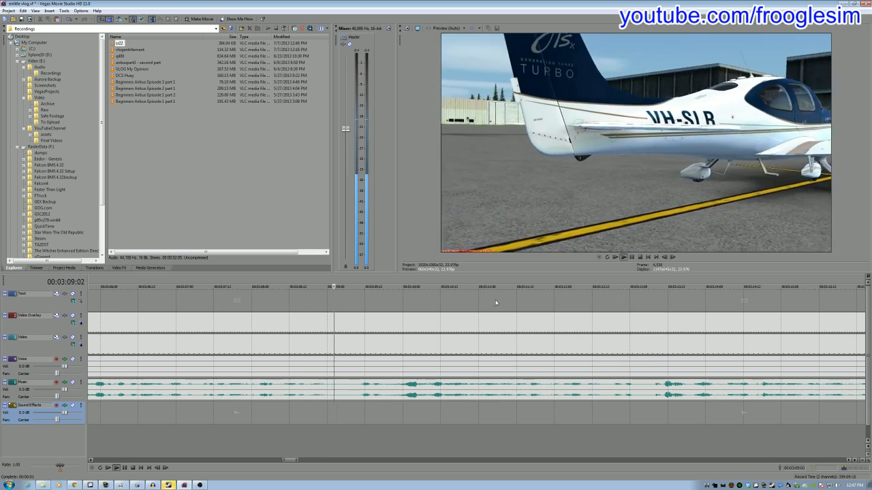
- Split the overlay and webcam tracks further along the airplane footage and shift the overlay part after the split slightly later
scroll(517, 317, down, 6)
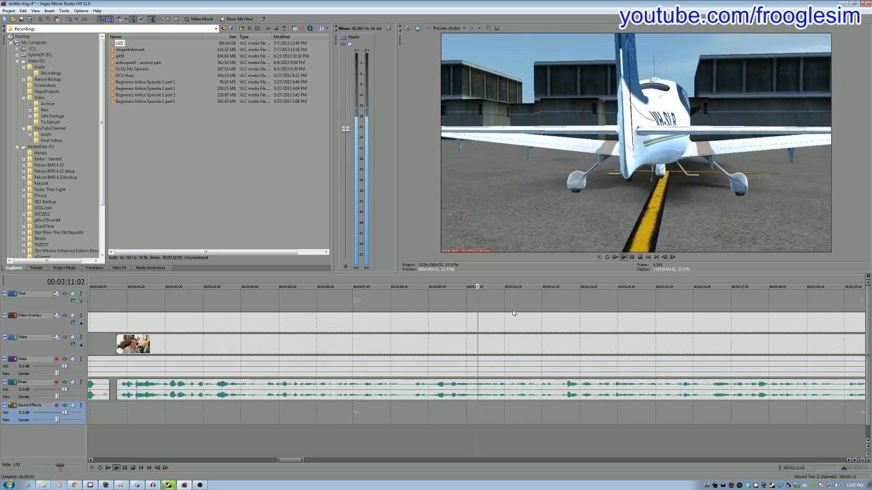
scroll(549, 320, down, 2)
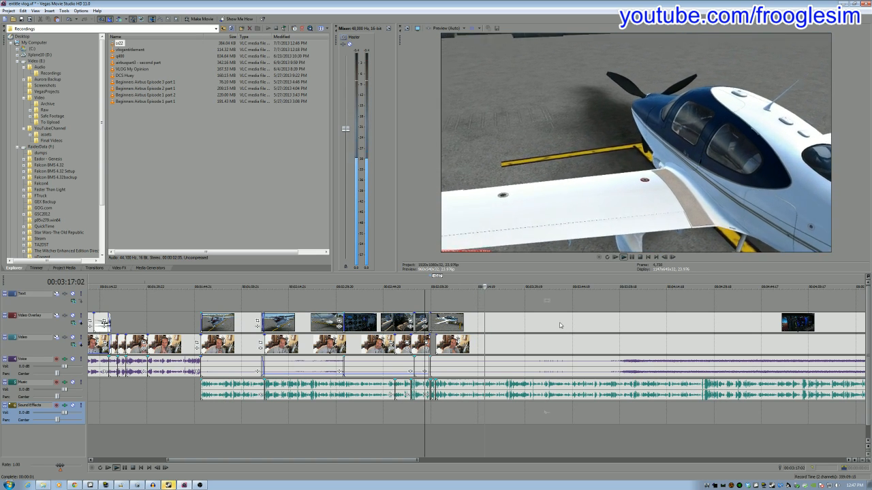
key(s)
click(505, 323)
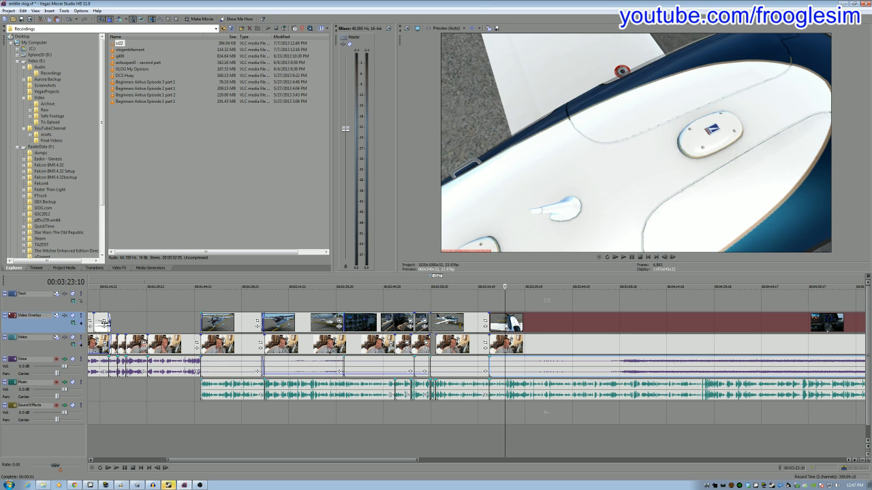
drag(499, 324, 560, 330)
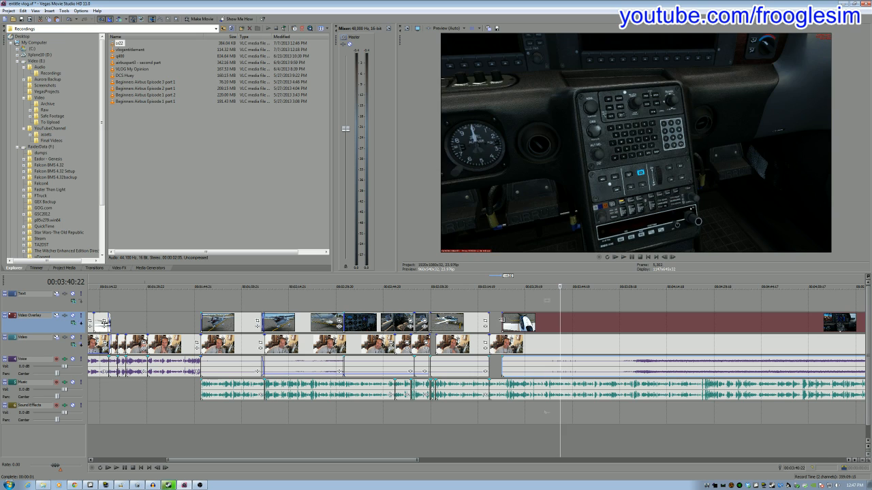
- Trim the start of the second overlay part to the cockpit view, slide it back to overlap the airplane clip and play the transition
drag(505, 323, 622, 325)
drag(639, 358, 635, 378)
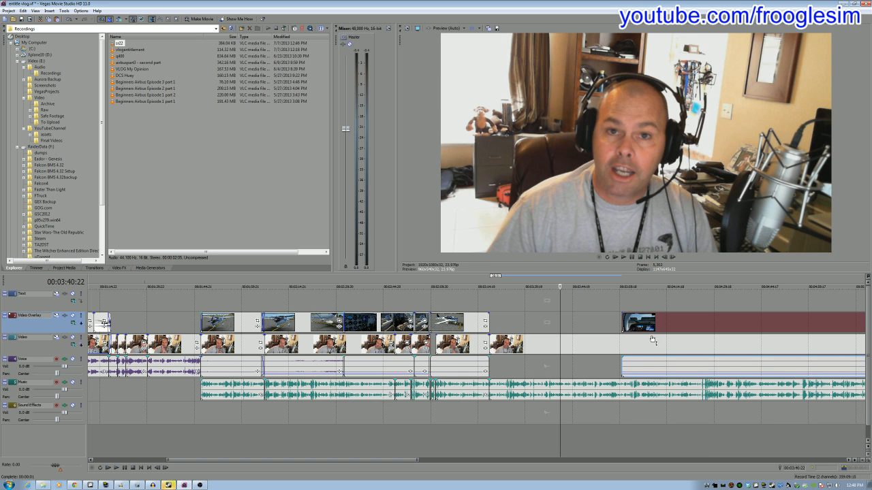
drag(652, 339, 517, 340)
click(464, 305)
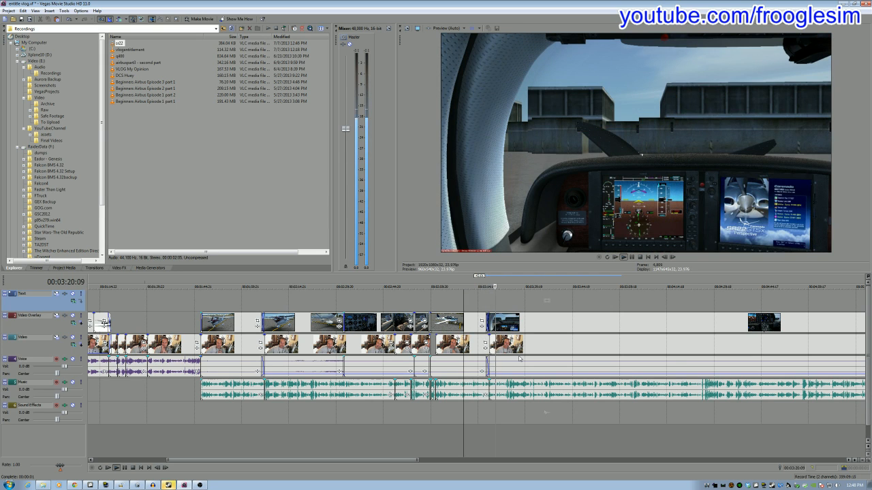
- Lower the cockpit overlay clip's audio, play the section and trim the clip's end to 00:03:42:05
drag(516, 374, 516, 374)
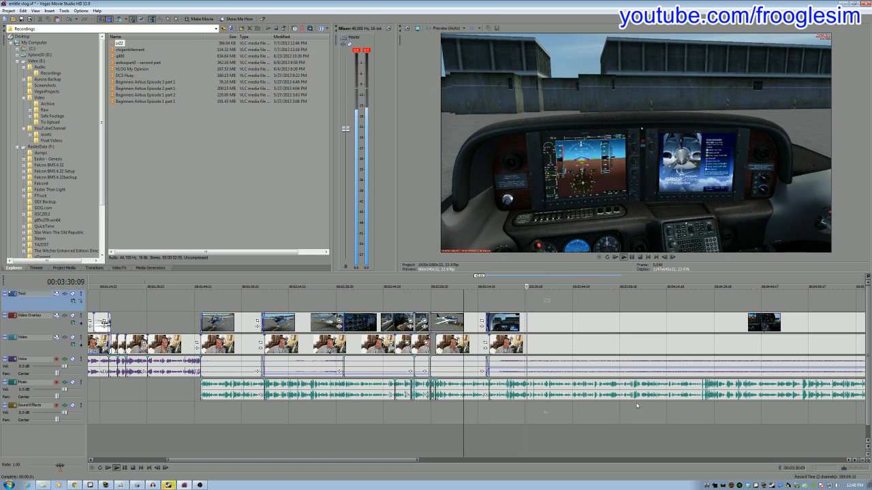
scroll(634, 425, down, 2)
scroll(635, 425, down, 2)
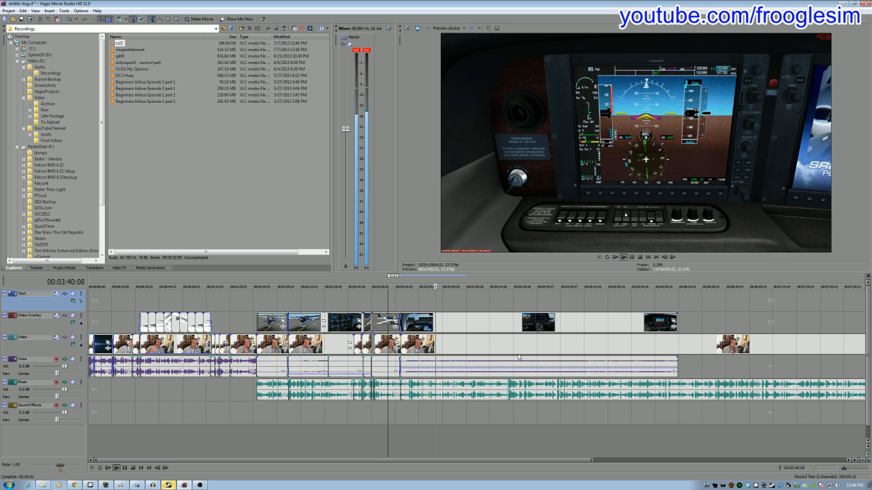
key(Return)
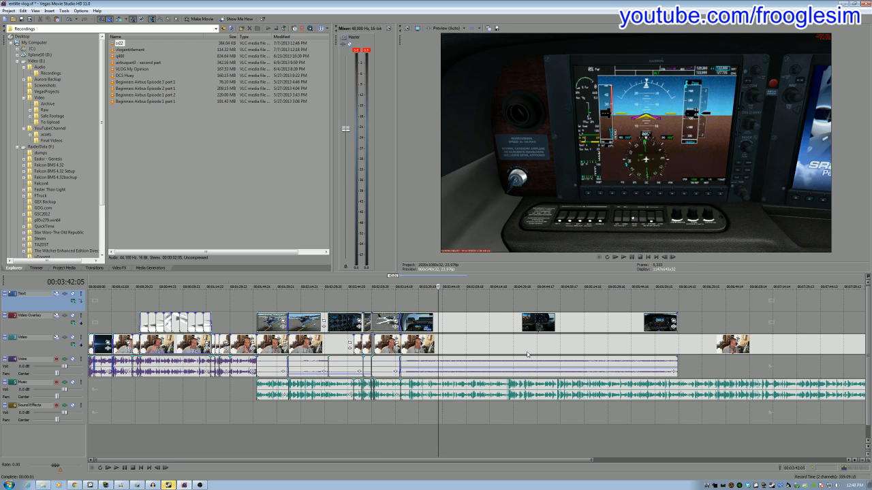
drag(676, 322, 437, 323)
click(43, 109)
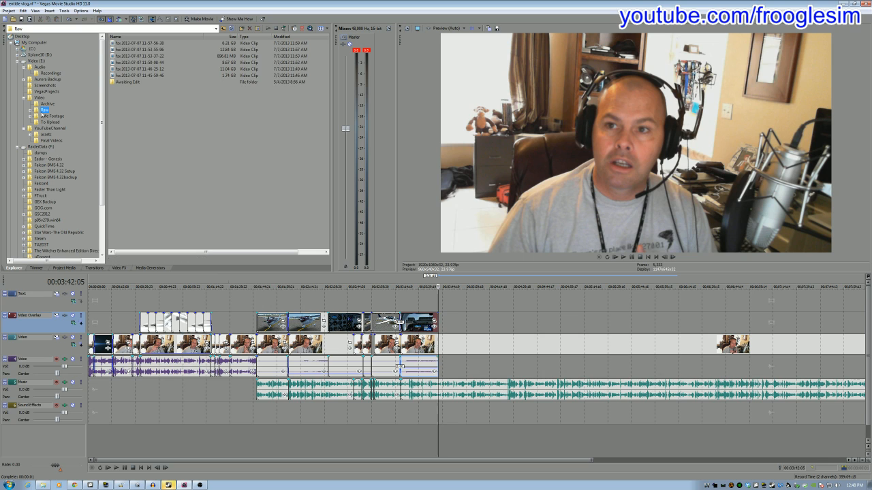
drag(364, 167, 447, 323)
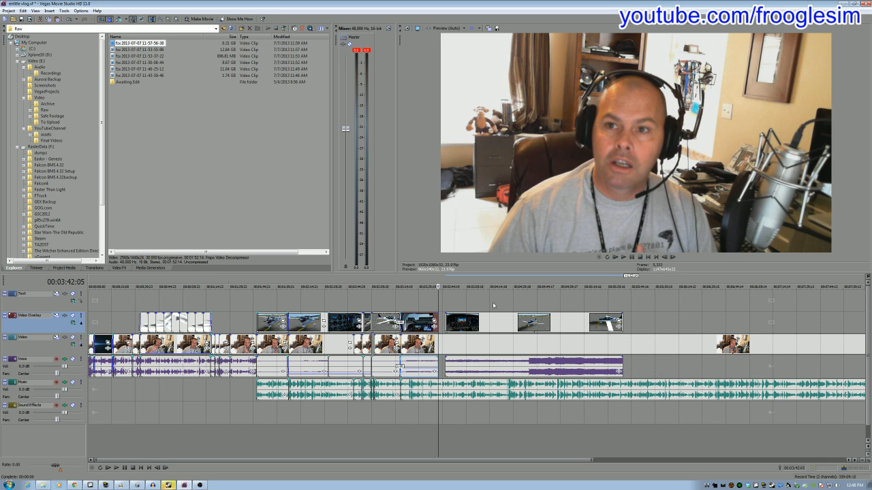
click(493, 305)
click(513, 308)
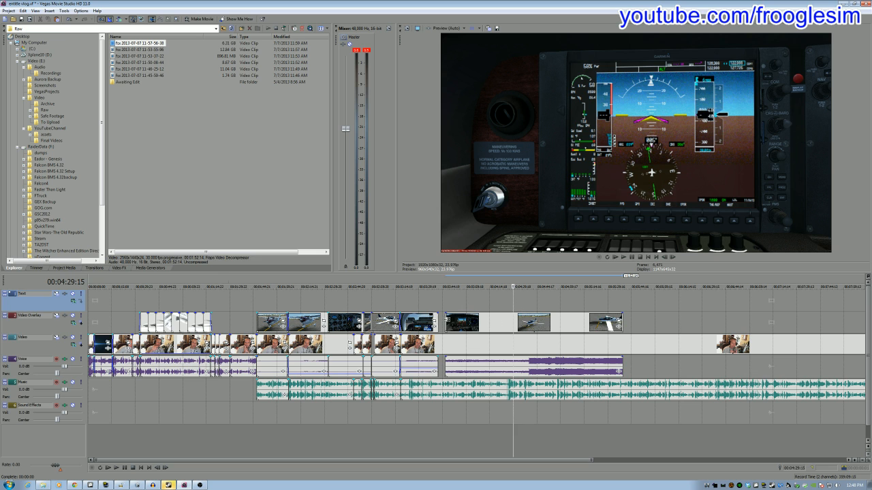
drag(446, 322, 542, 315)
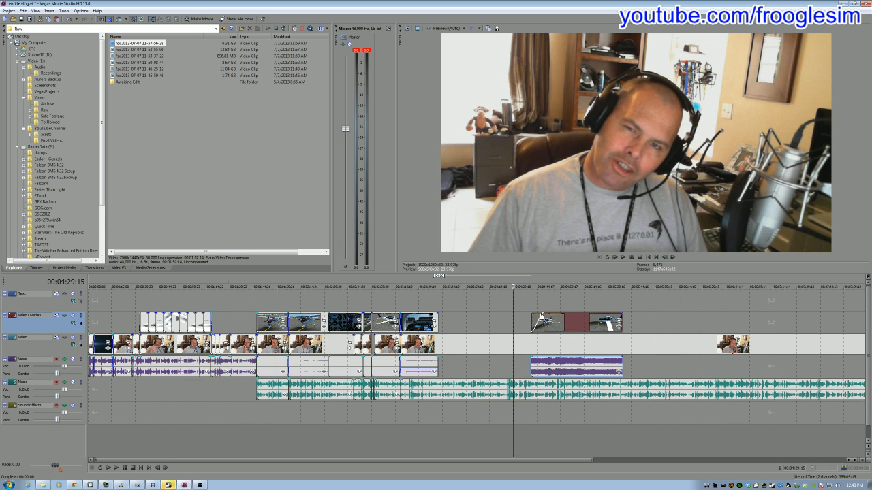
drag(542, 314, 532, 311)
- Lower the new airplane clip's audio, slide it back against the end of the cockpit clip and play the transition
drag(537, 359, 540, 375)
drag(544, 324, 458, 322)
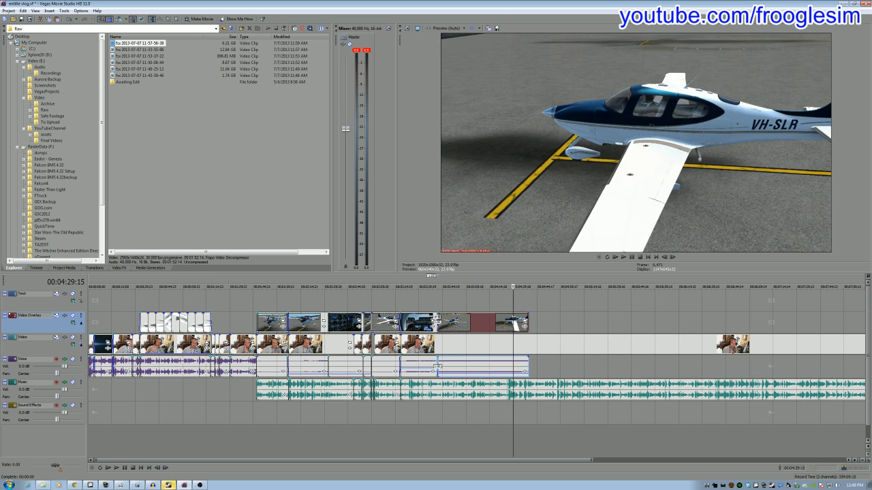
click(408, 306)
key(space)
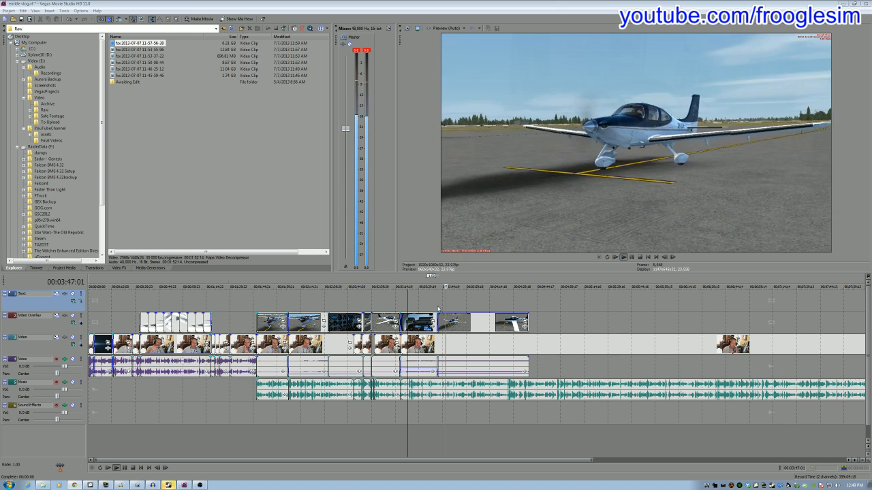
key(space)
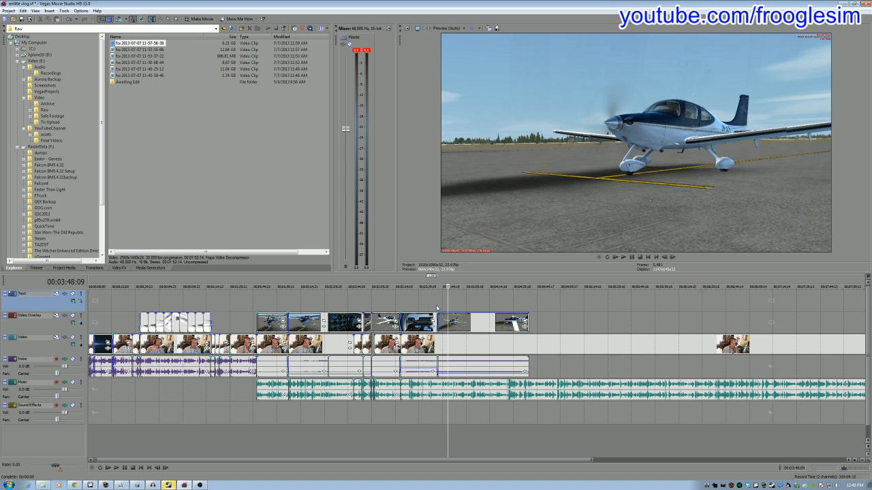
- Reposition the airplane clip so its start overlaps the end of the cockpit clip by a short crossfade, and play the transition
scroll(437, 309, up, 2)
drag(462, 325, 473, 325)
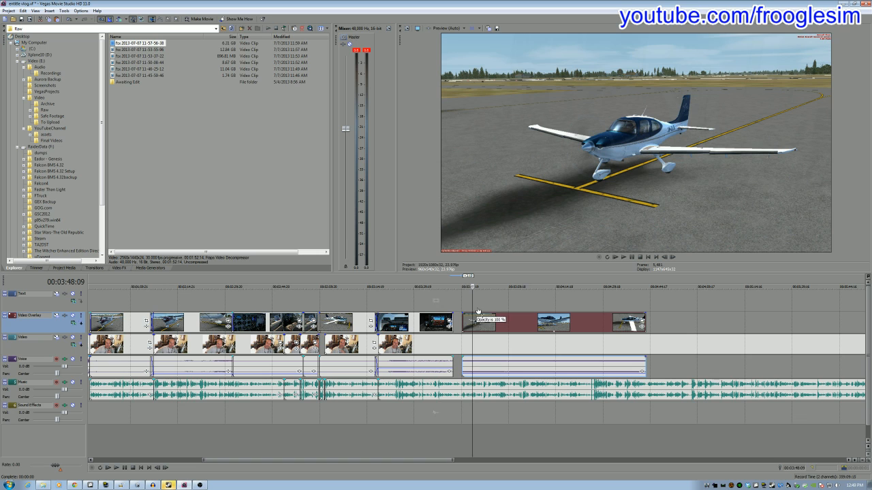
drag(478, 323, 464, 323)
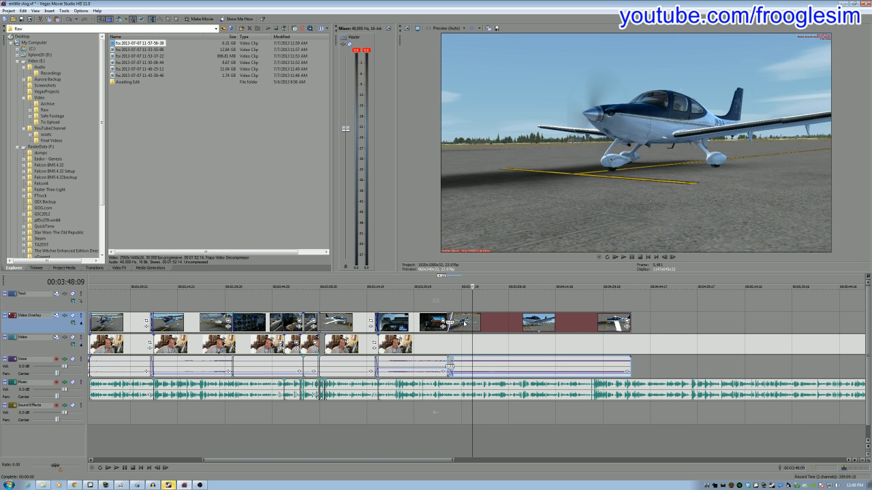
click(442, 313)
key(space)
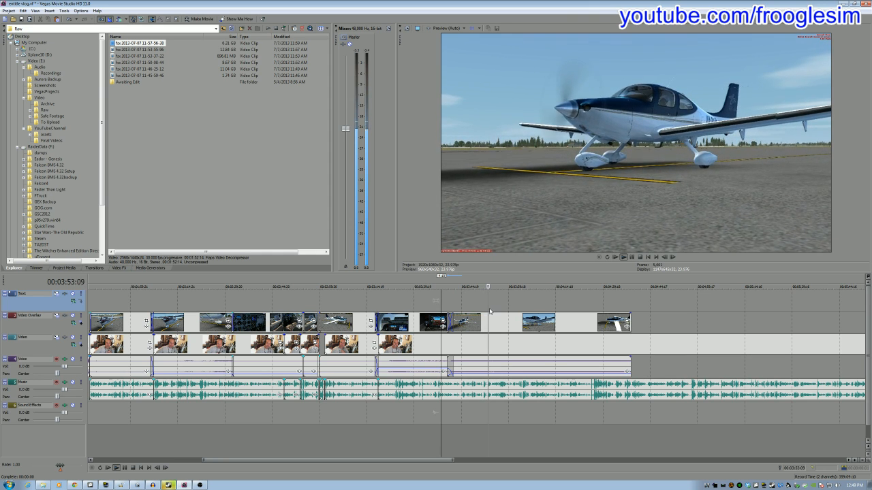
- Lower the airplane clip's audio further, trim its end to 00:04:03:07 and give the end a short audio fade-out
drag(504, 371, 503, 377)
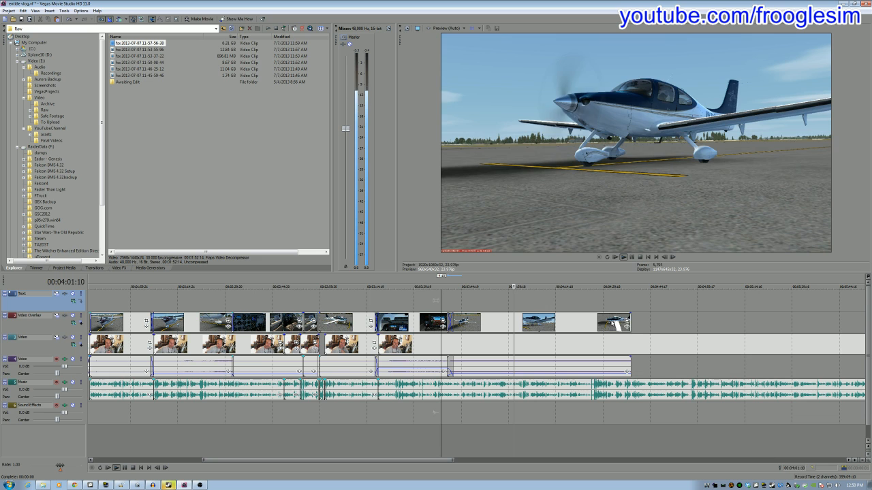
key(Return)
drag(629, 317, 513, 315)
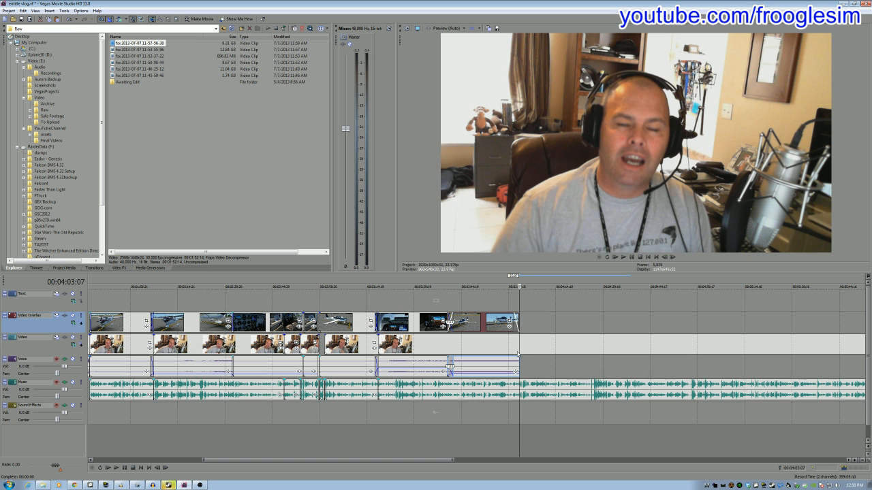
drag(520, 355, 511, 355)
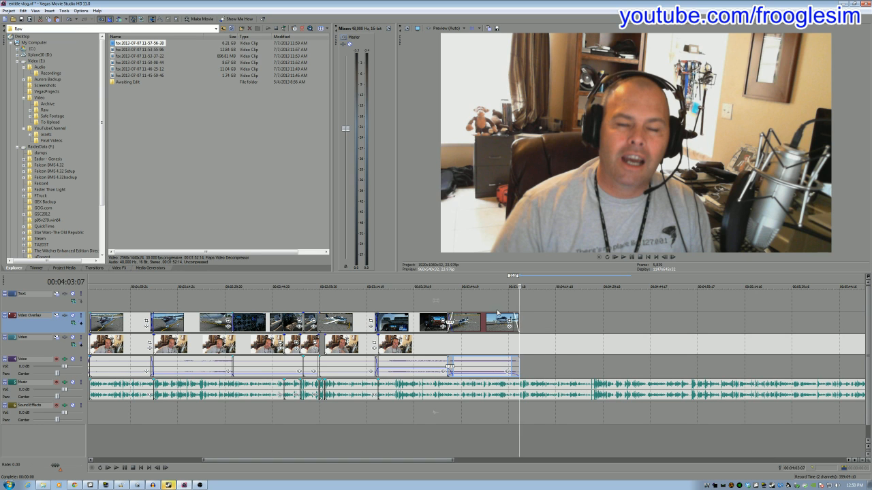
- Play back the end of the airplane overlay and review the webcam footage that follows, up to 00:05:01:17
click(497, 307)
key(space)
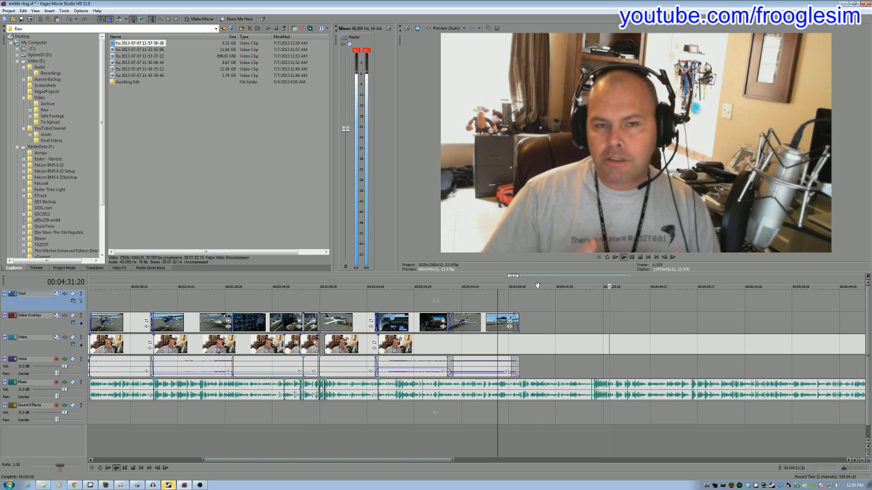
scroll(664, 371, up, 2)
scroll(592, 361, down, 4)
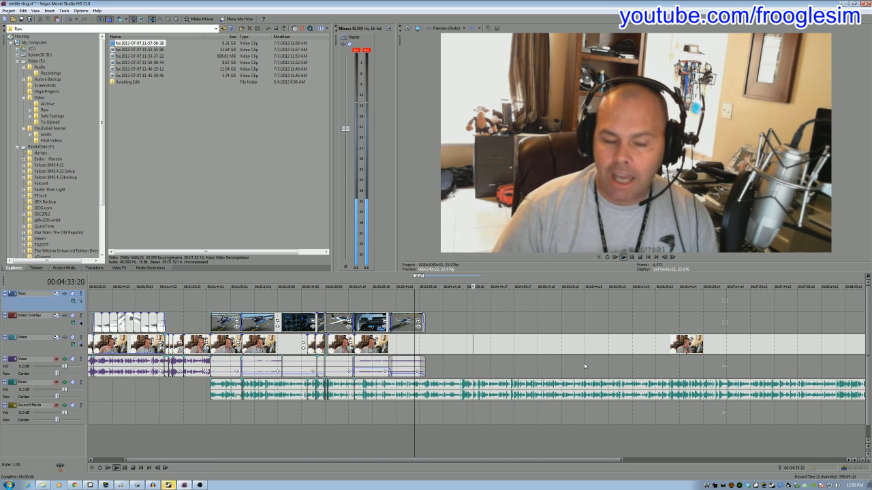
scroll(571, 370, down, 2)
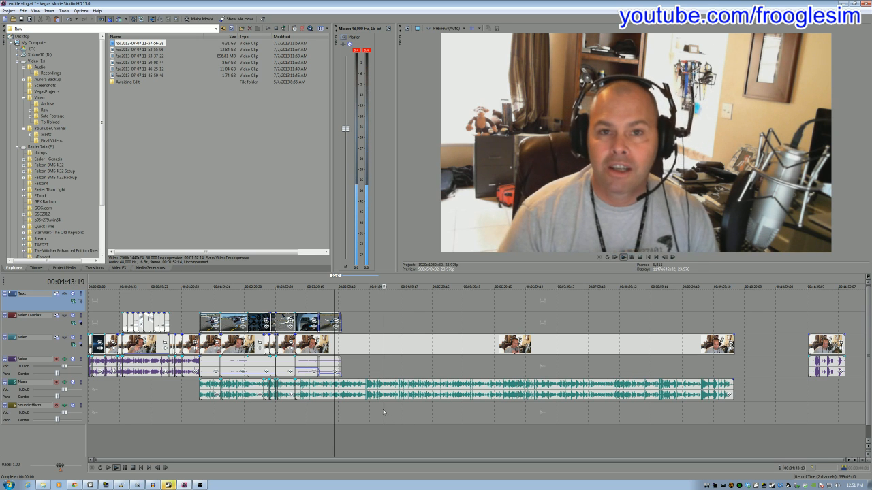
scroll(419, 419, up, 3)
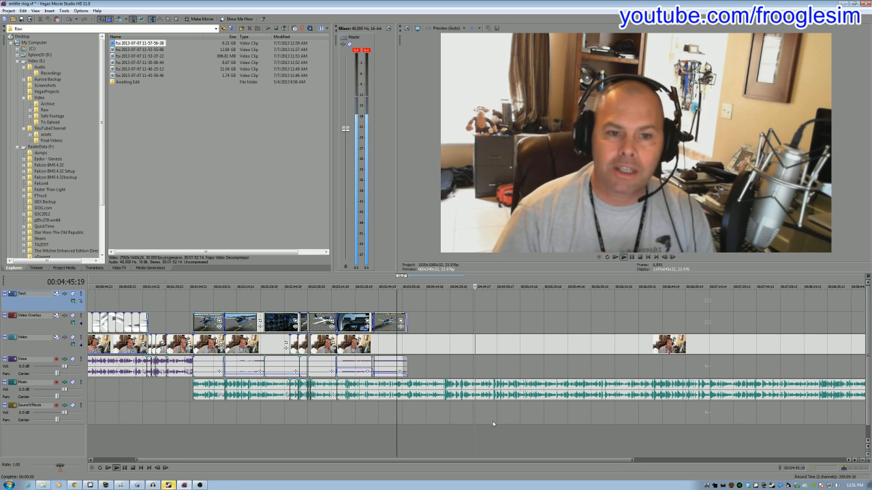
scroll(498, 431, down, 3)
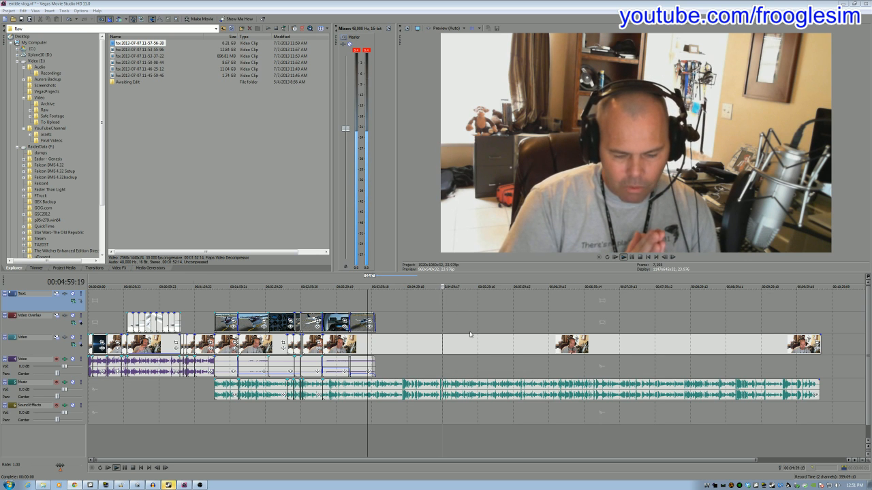
key(space)
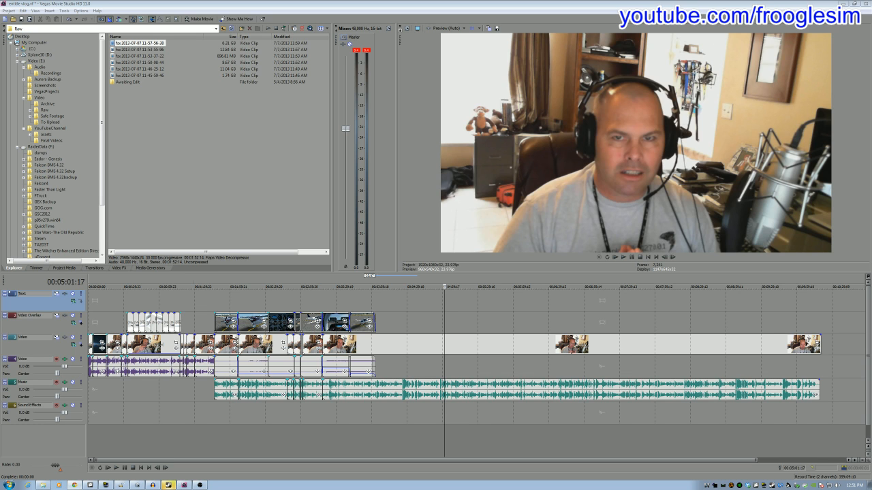
- Resume playback of the webcam footage from about the five-minute mark and review it up to 00:06:28:02
click(443, 314)
key(space)
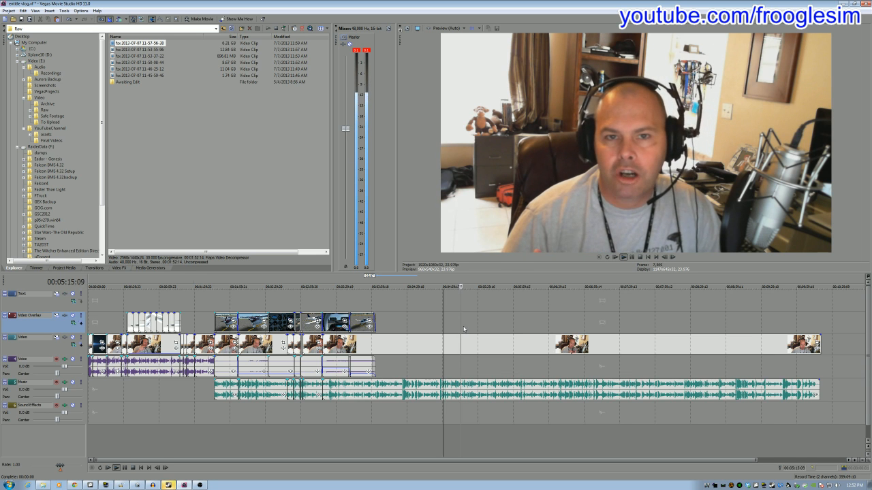
scroll(467, 329, up, 2)
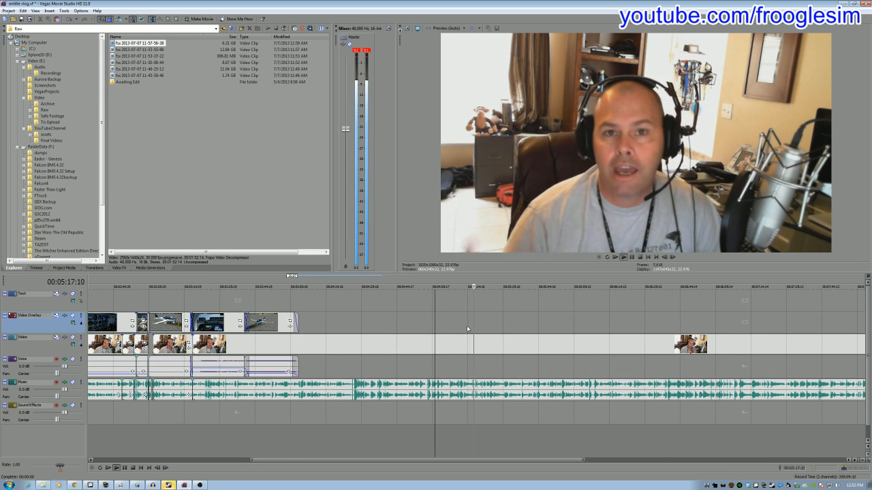
scroll(467, 329, up, 1)
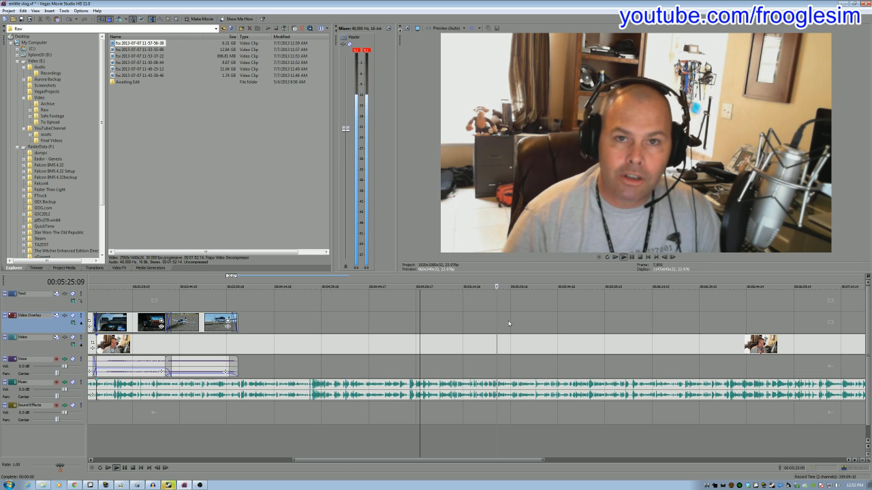
scroll(509, 323, up, 2)
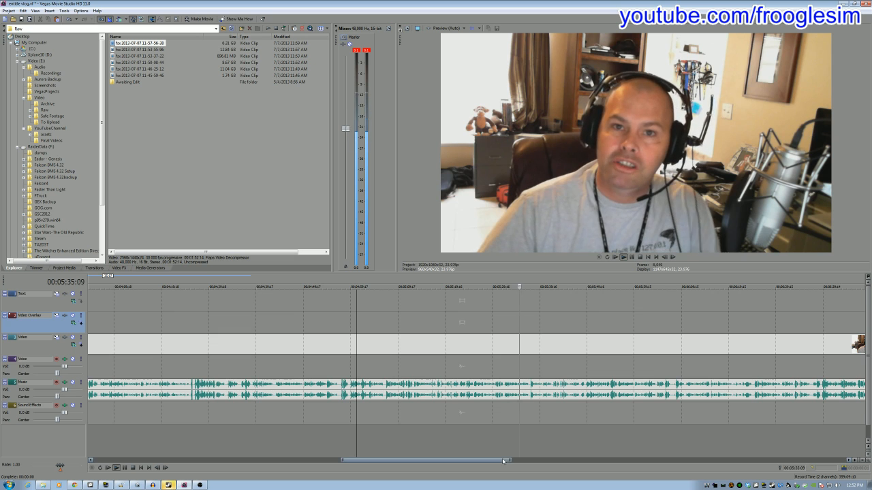
scroll(502, 445, down, 4)
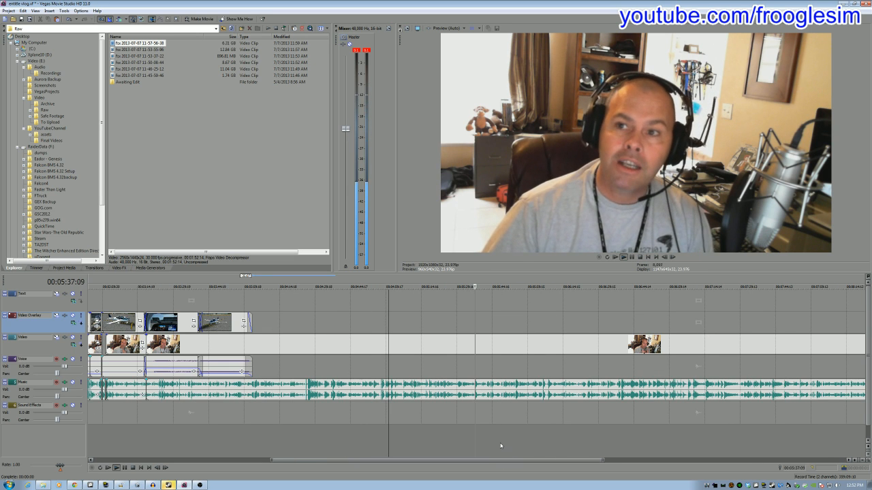
scroll(500, 447, down, 2)
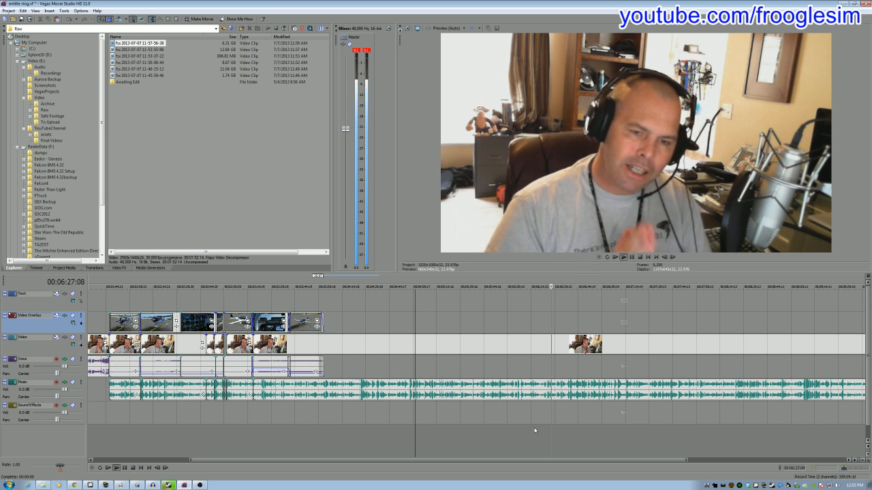
key(Return)
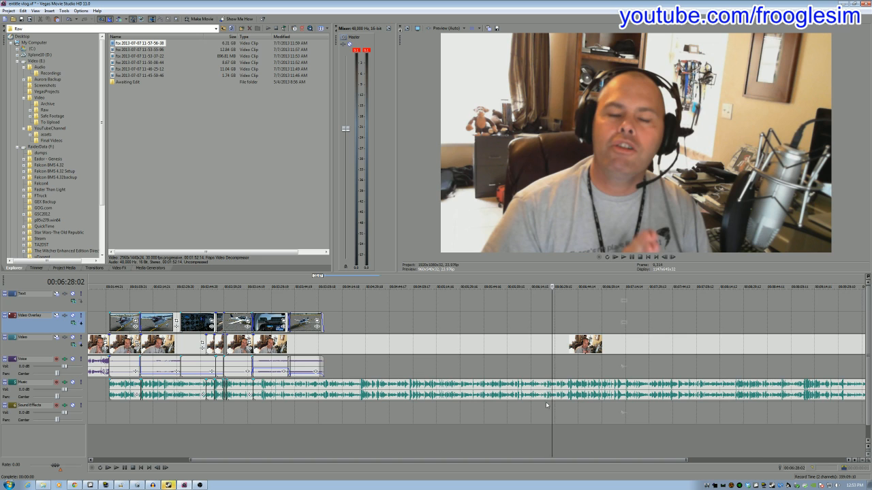
- Locate the end of the unwanted webcam passage and split the webcam clip there, at 00:06:26:14
click(546, 408)
scroll(544, 408, up, 5)
key(space)
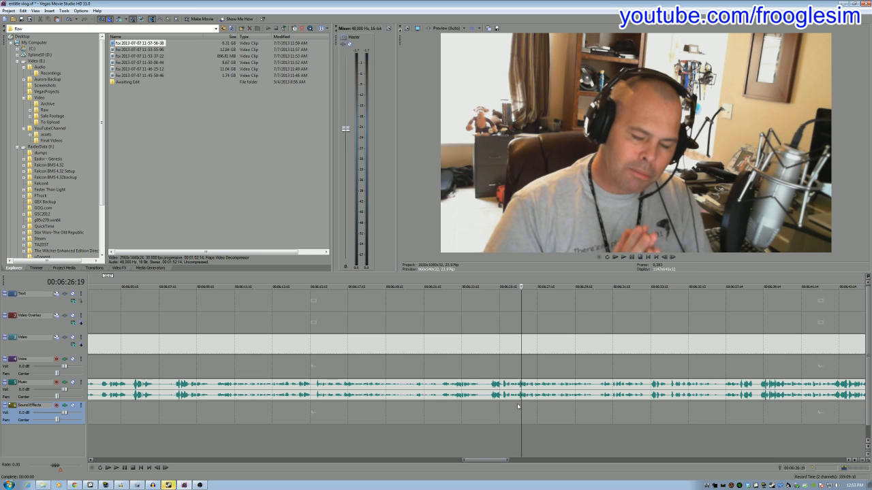
scroll(517, 406, up, 3)
scroll(497, 414, up, 2)
click(434, 389)
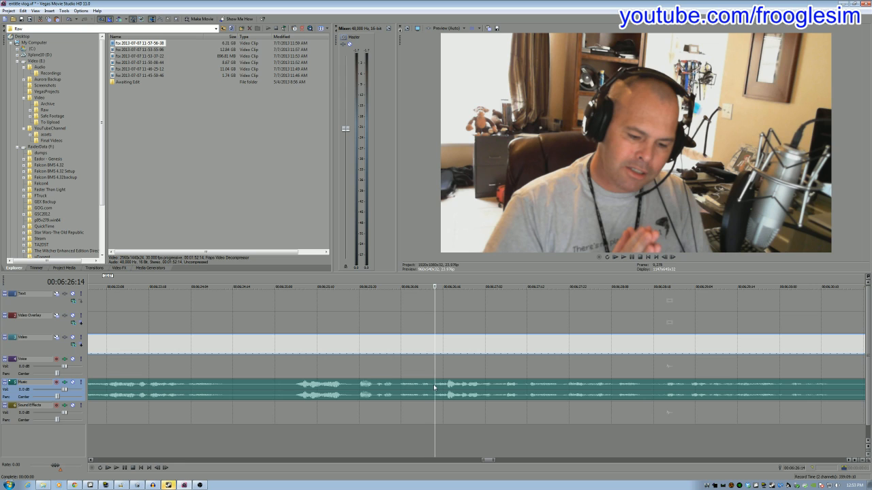
click(431, 403)
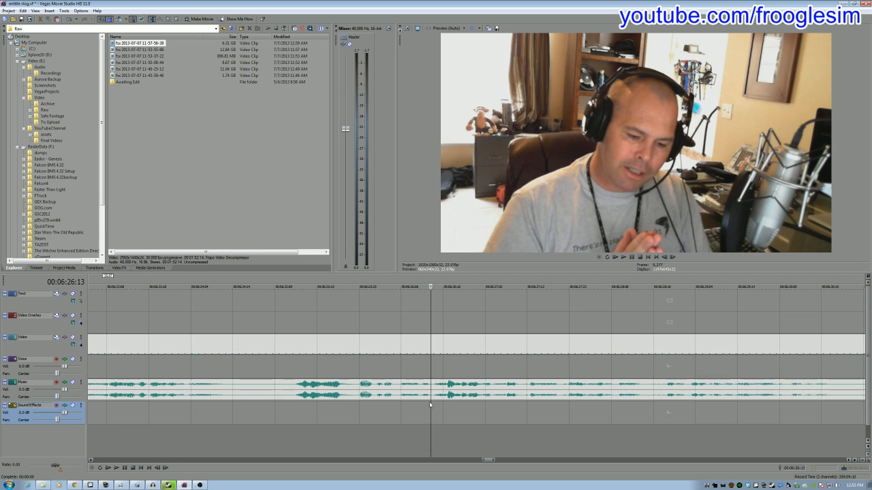
double_click(433, 403)
click(433, 403)
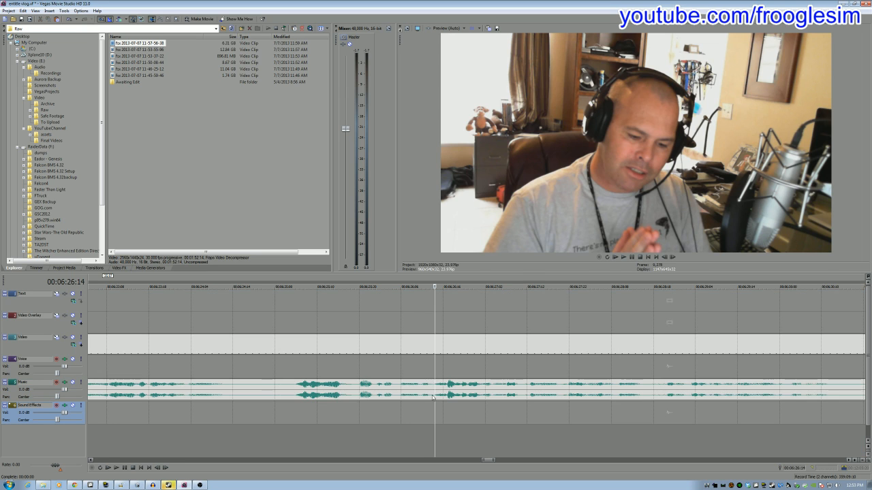
click(433, 400)
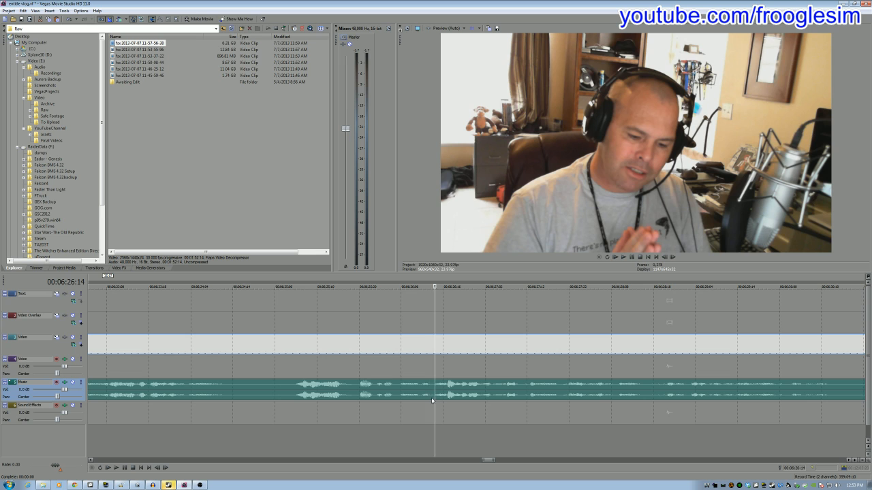
click(432, 401)
scroll(432, 401, up, 3)
scroll(483, 406, up, 2)
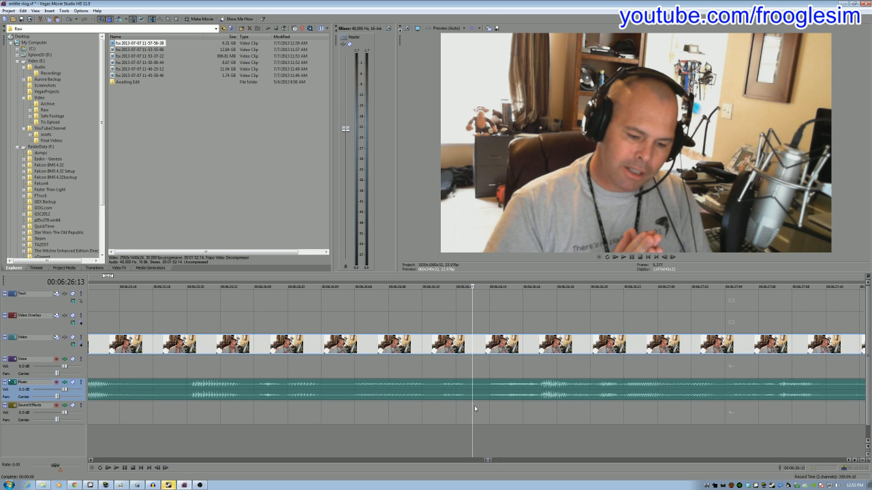
click(477, 407)
click(484, 405)
key(s)
scroll(350, 413, down, 3)
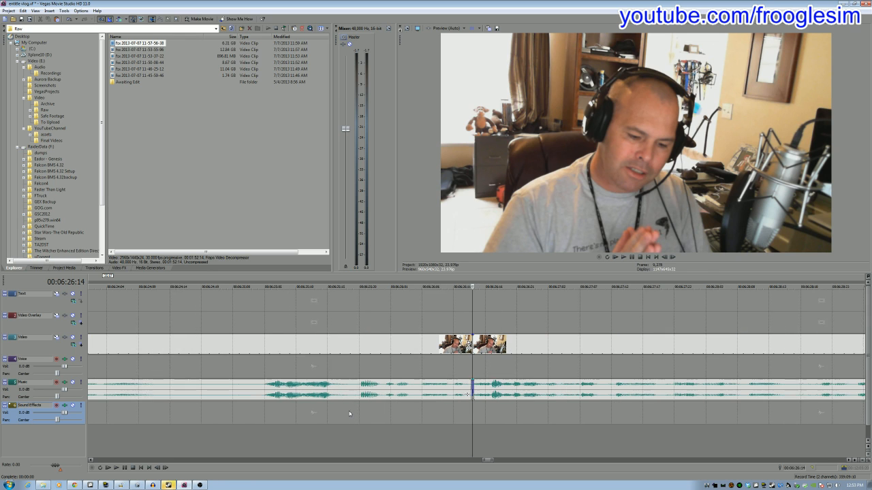
- Split the webcam clip at 00:06:25:00 and delete the short section between the two splits
click(322, 406)
key(space)
key(Return)
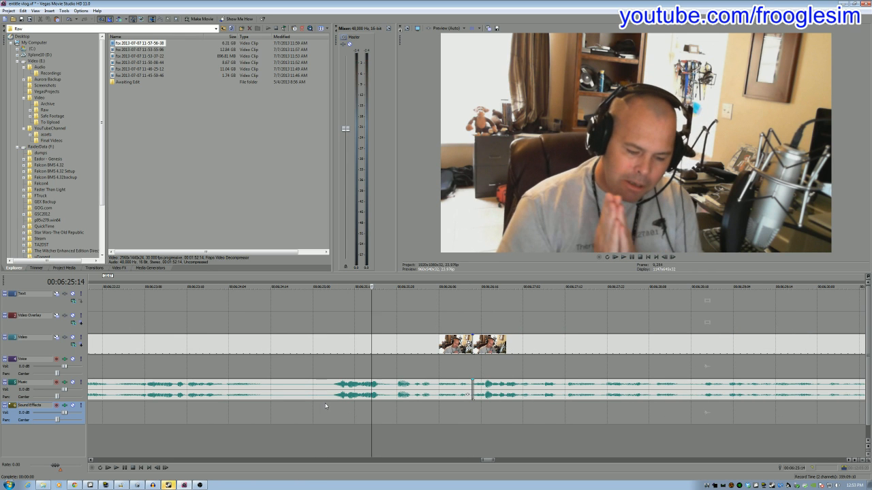
click(301, 403)
click(314, 402)
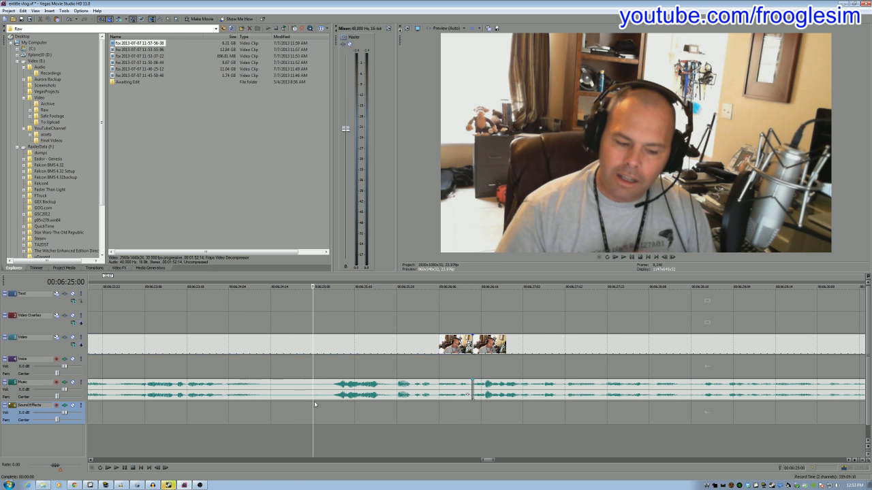
double_click(361, 353)
key(space)
key(Delete)
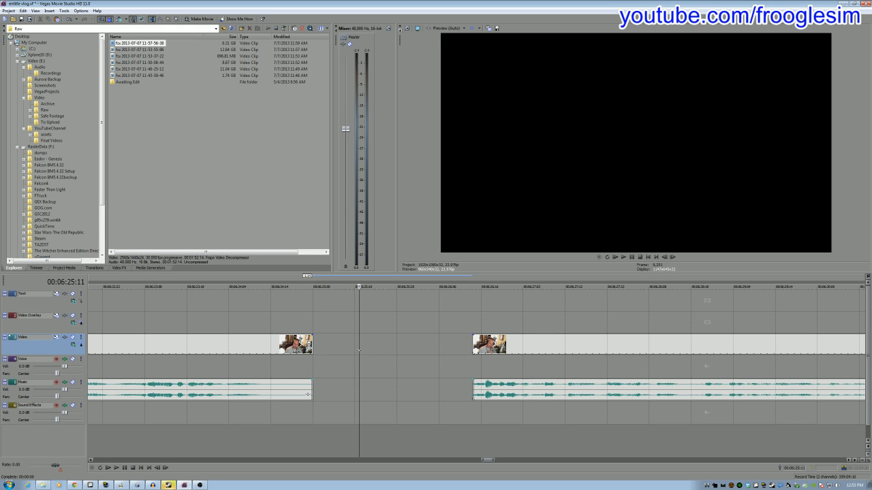
- Move the remaining webcam footage back to close the gap at 00:06:25:00 and play across the cut
drag(521, 351, 360, 353)
click(259, 323)
key(space)
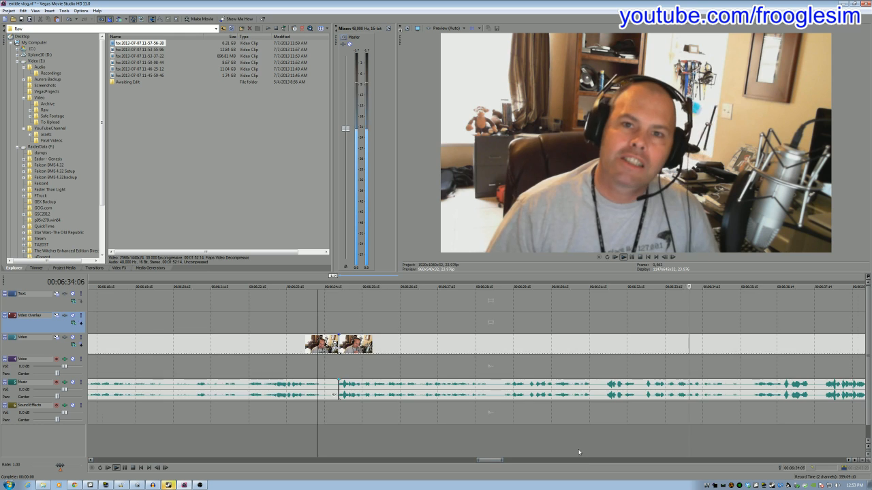
- Continue playing the webcam footage after the cut and review it up to 00:07:58:05
scroll(563, 444, down, 1)
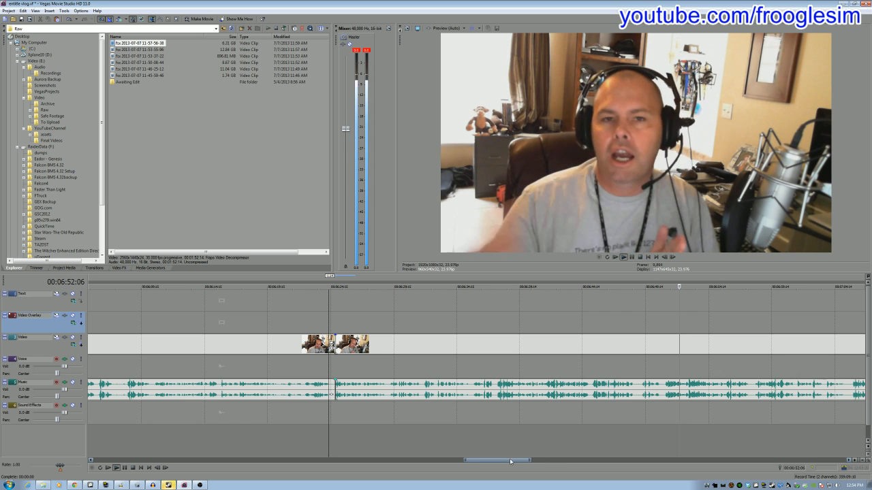
drag(510, 462, 522, 463)
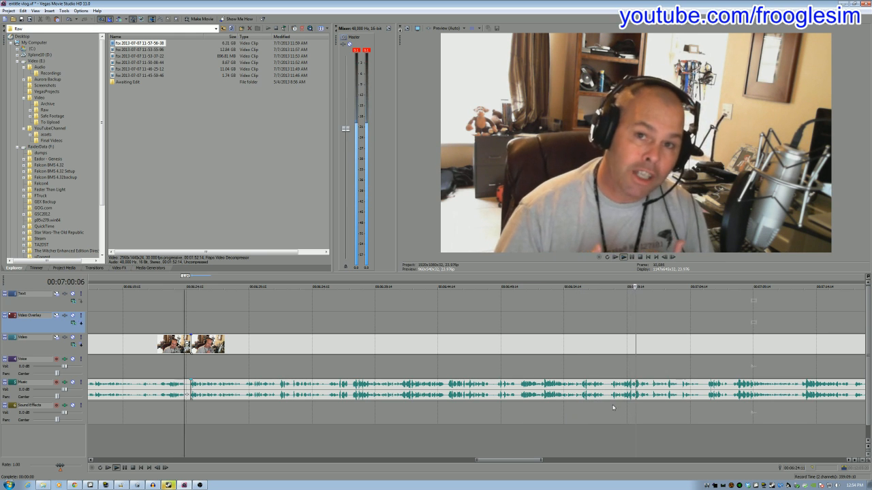
scroll(609, 411, down, 1)
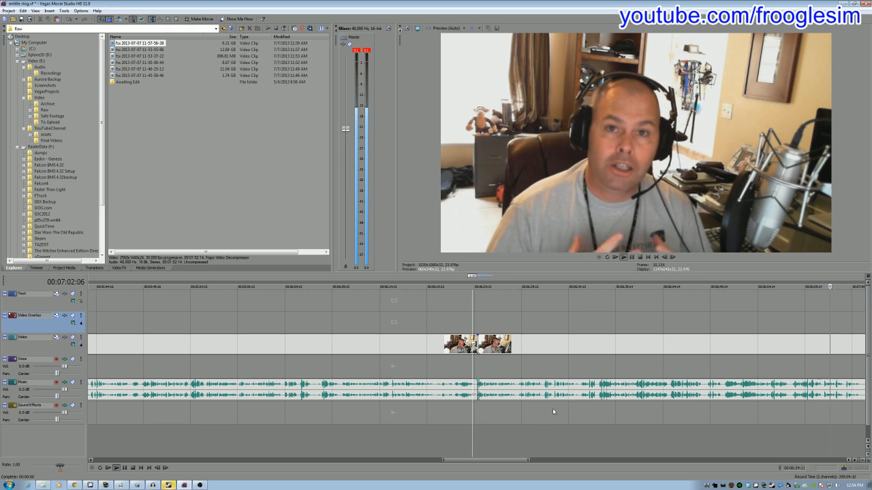
scroll(555, 409, down, 1)
drag(506, 460, 571, 463)
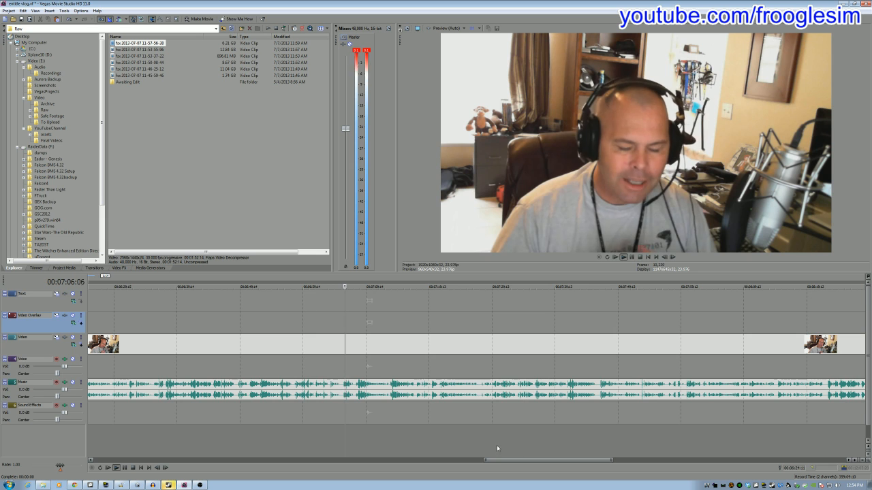
scroll(381, 429, up, 1)
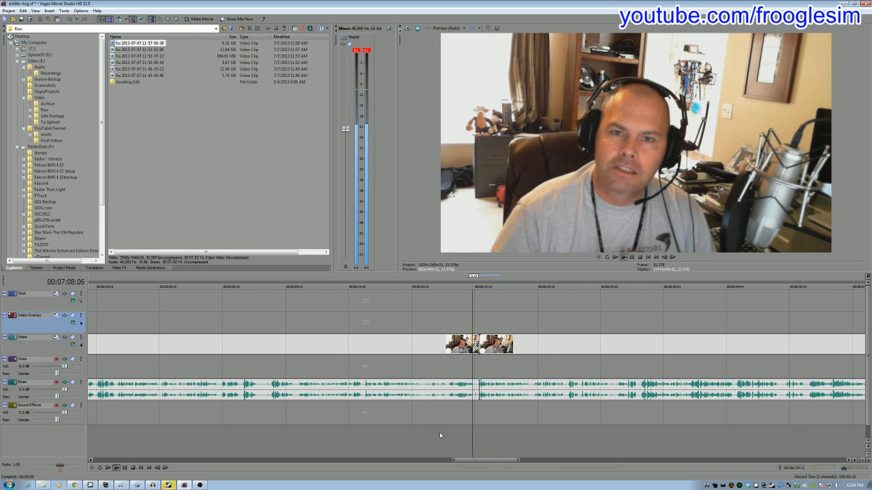
drag(456, 462, 526, 460)
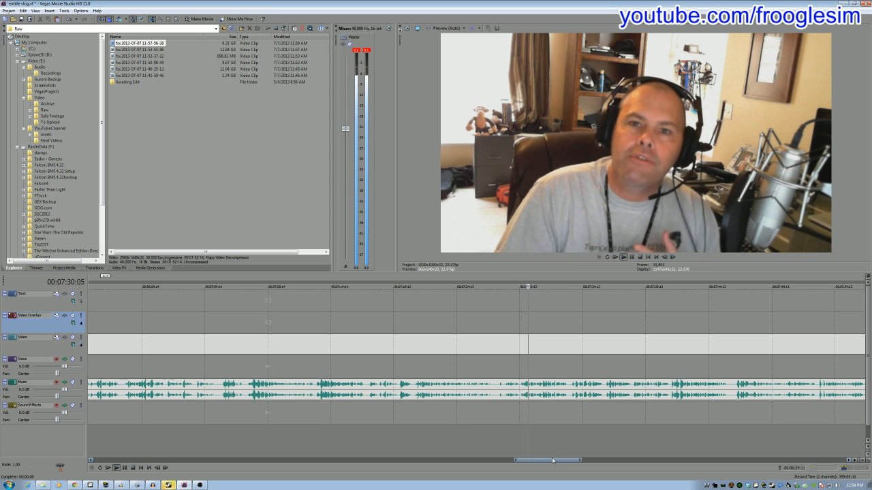
drag(553, 461, 555, 460)
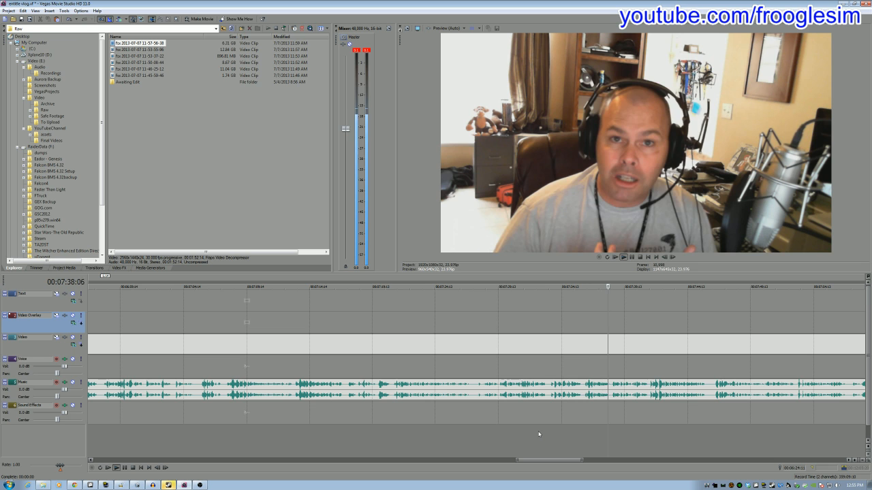
scroll(566, 462, down, 2)
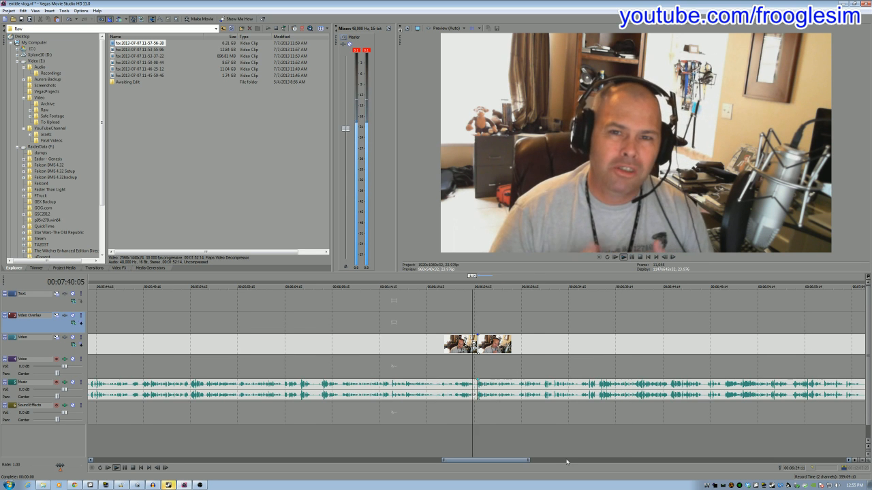
drag(509, 466, 614, 459)
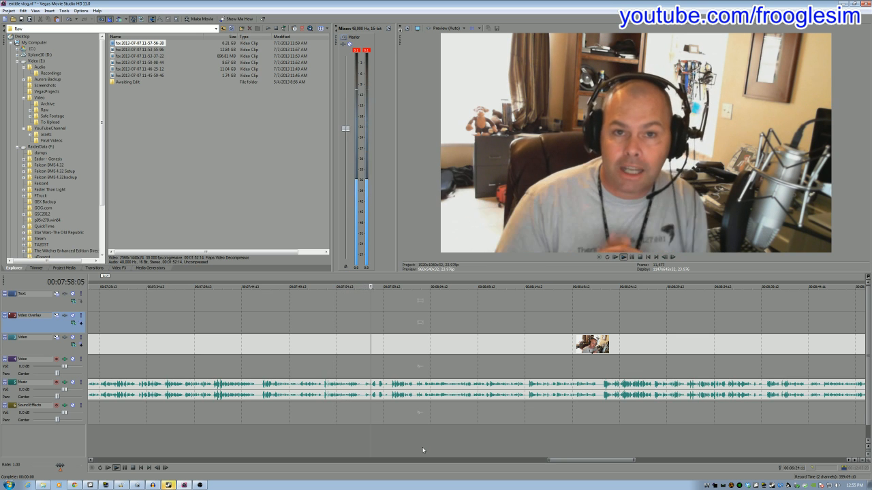
- Split the webcam clip at the pause in speech at 00:07:57:08
click(362, 408)
scroll(403, 414, up, 5)
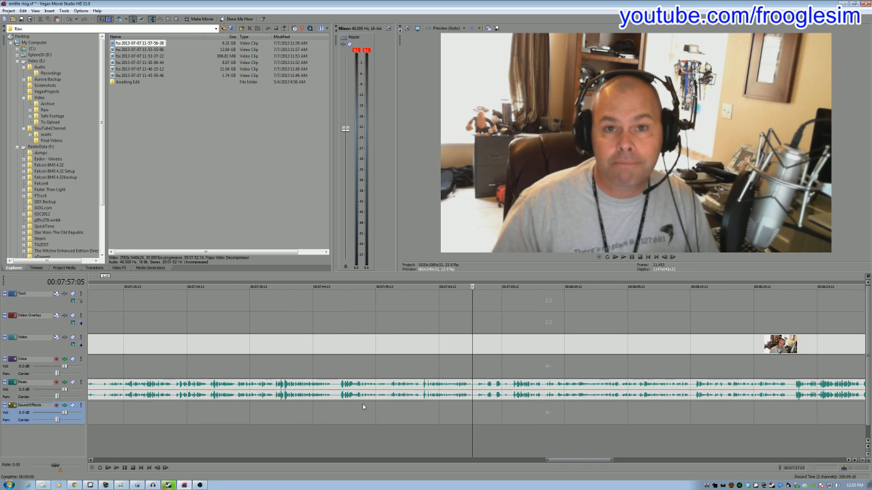
click(474, 410)
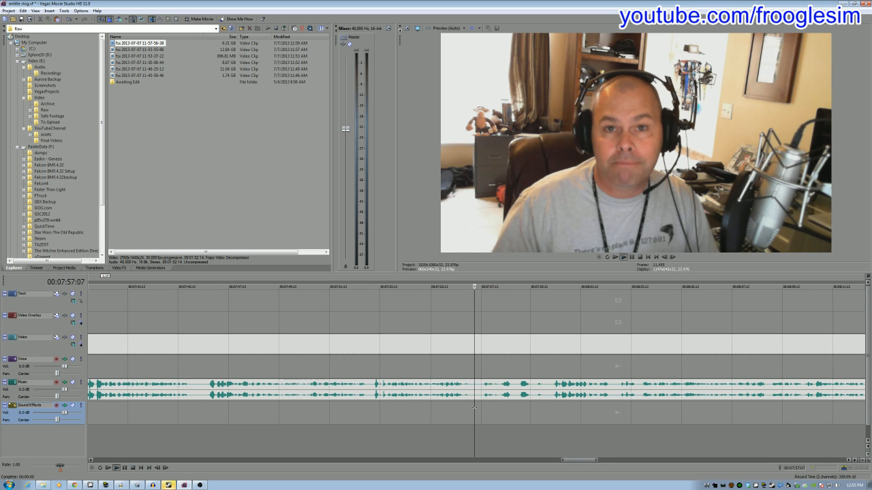
click(475, 408)
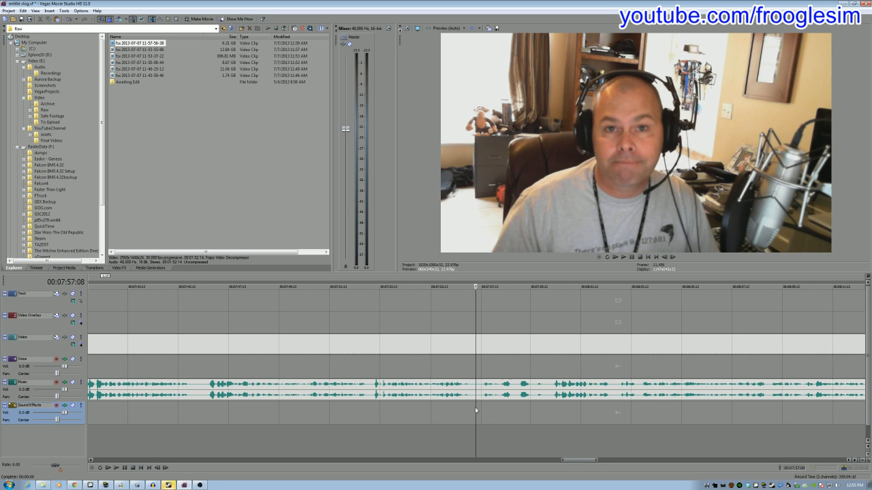
key(s)
- Cut out the webcam section from the new split to 00:08:00:07 and close the gap with the following footage
key(space)
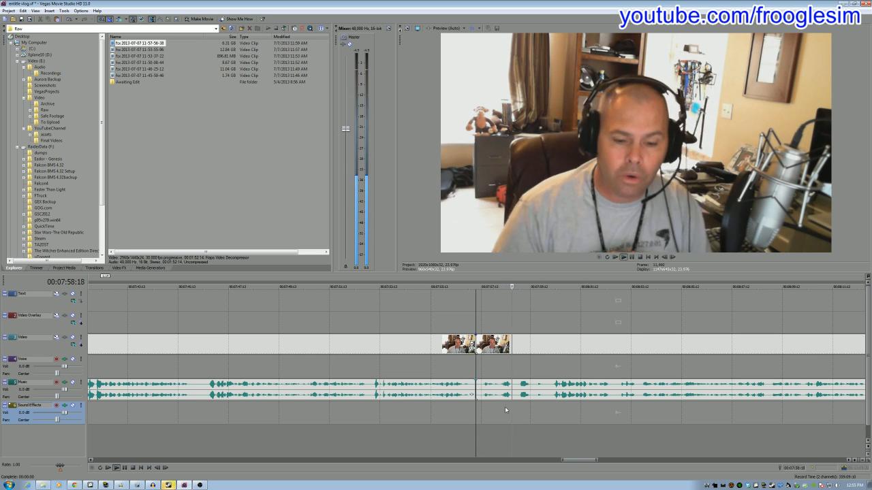
key(Return)
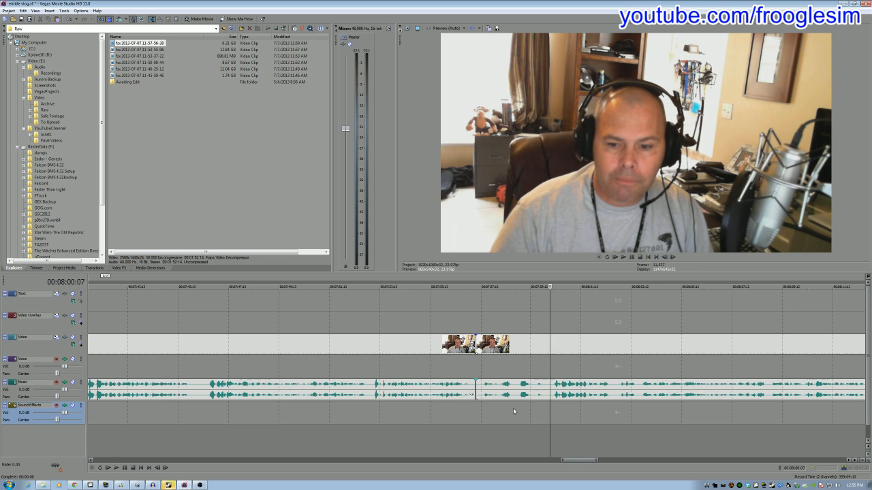
click(515, 345)
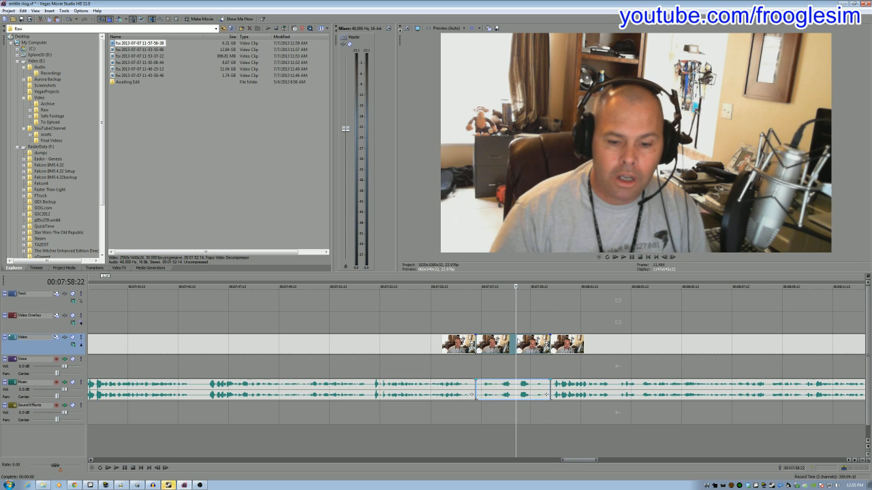
key(Delete)
drag(608, 348, 529, 351)
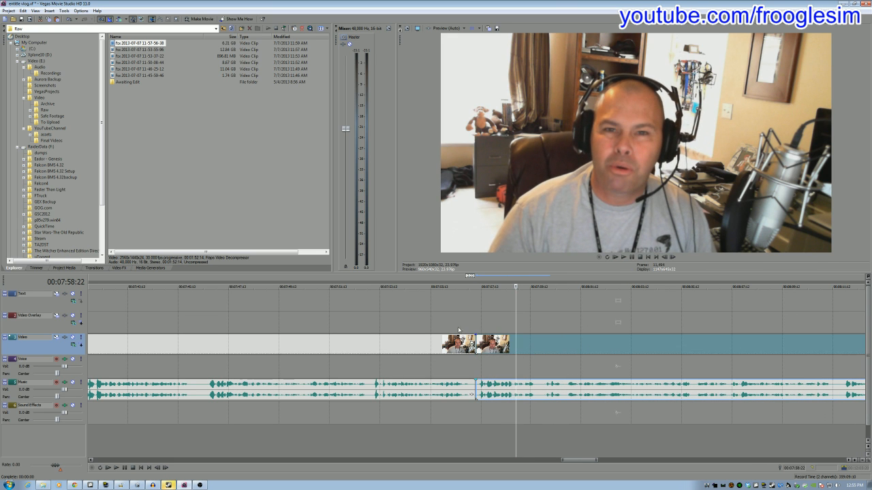
- Play across the closed cut and review the remaining webcam footage up to 00:09:56:02
click(415, 322)
key(space)
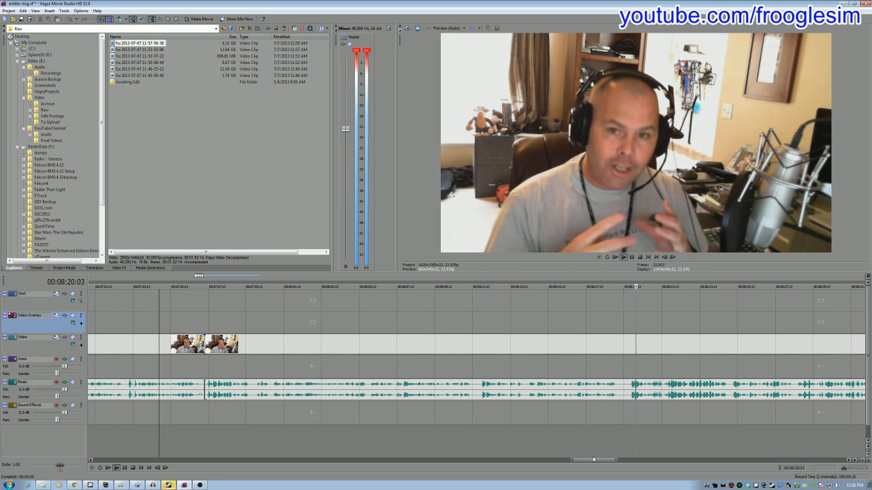
drag(590, 460, 598, 461)
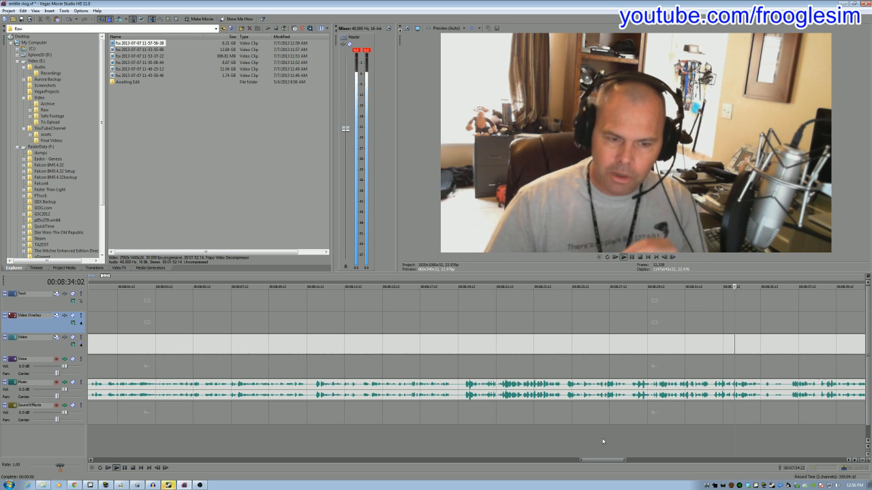
scroll(607, 447, down, 3)
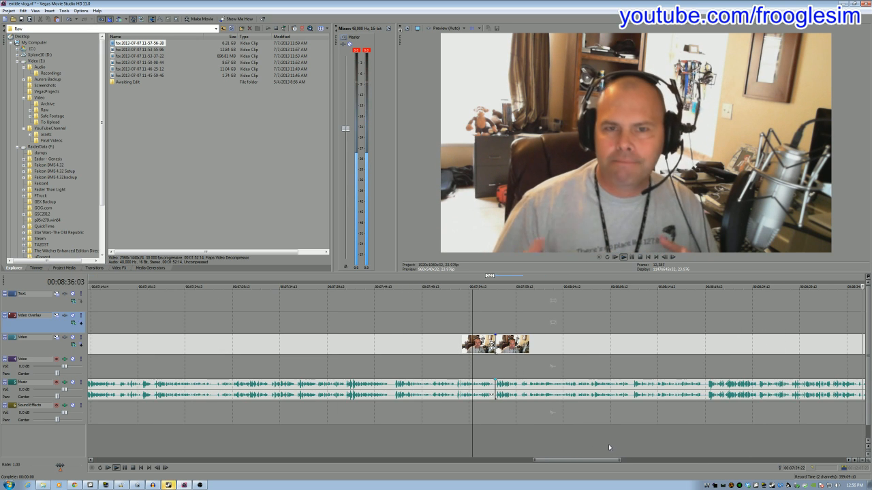
drag(588, 460, 677, 458)
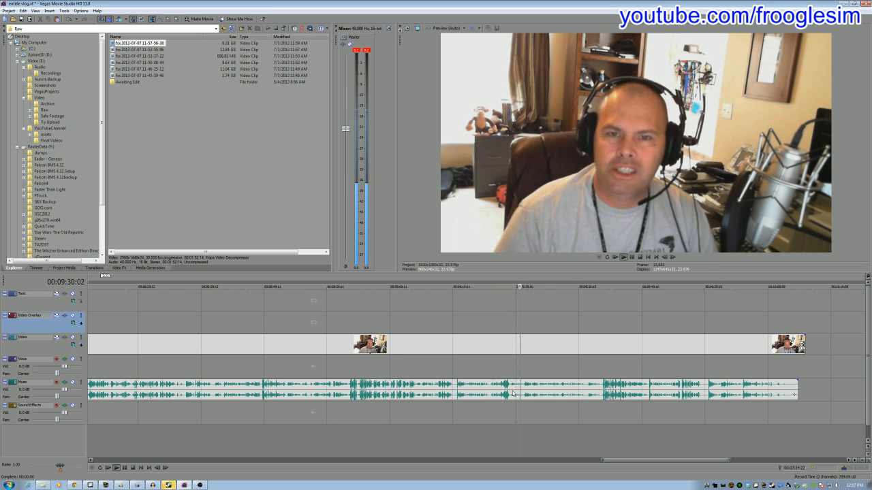
drag(626, 460, 631, 460)
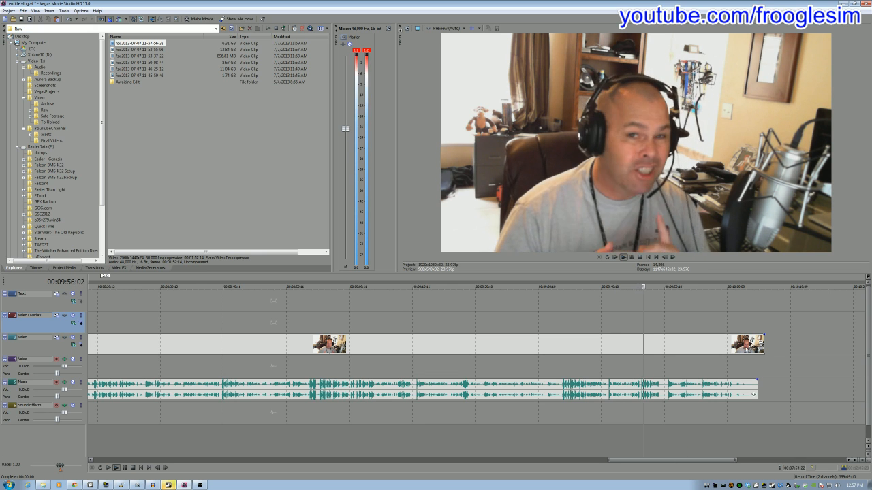
- Trim the end of the webcam video to line up with the end of its audio, and play the closing seconds
drag(764, 336, 754, 339)
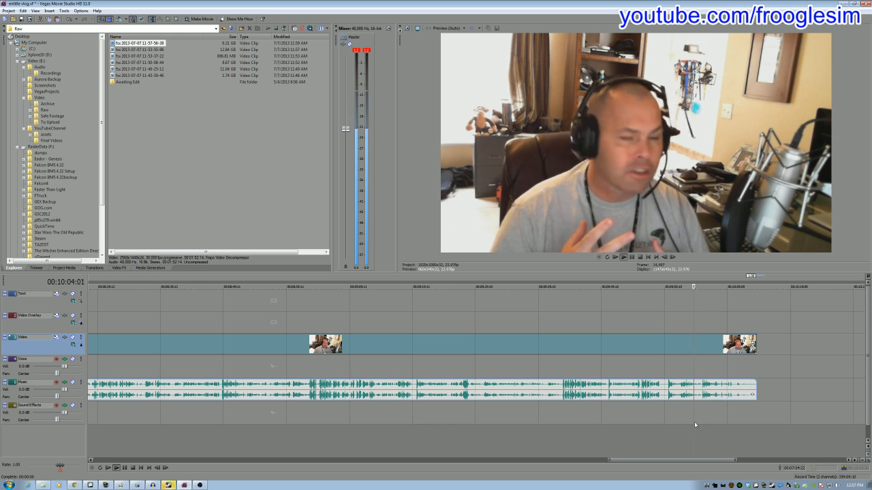
drag(684, 461, 710, 460)
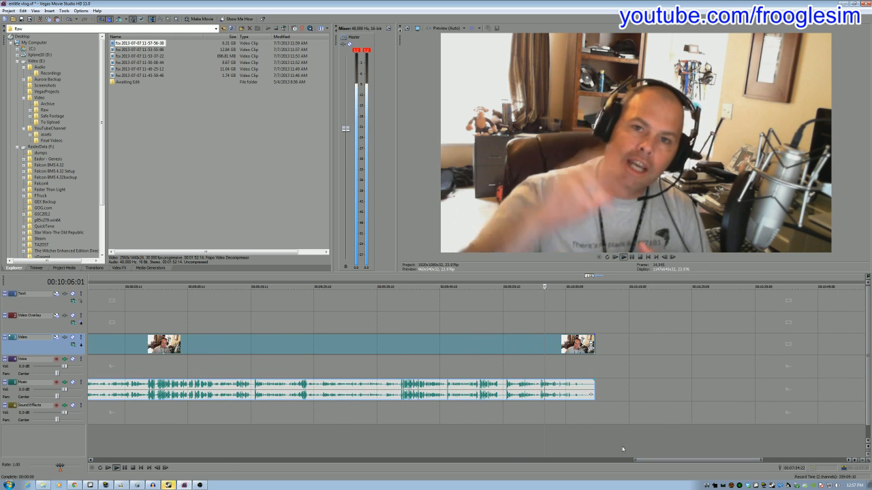
scroll(584, 413, up, 2)
drag(591, 454, 716, 449)
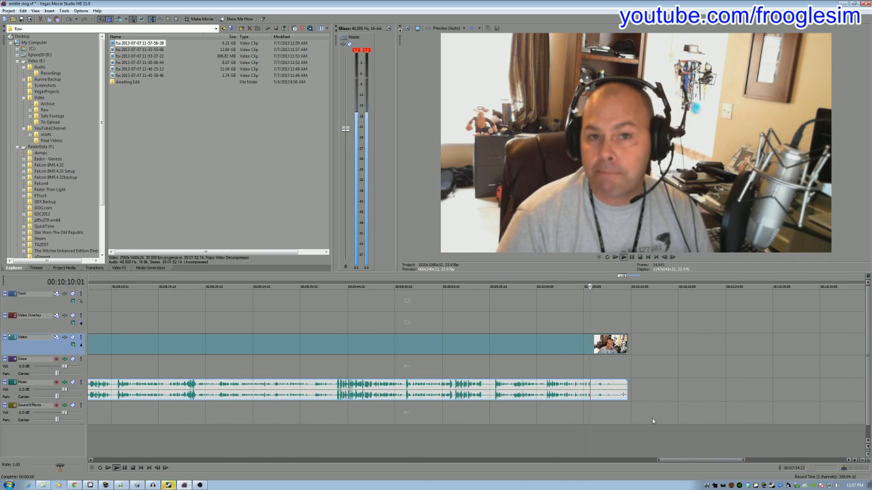
- Split the closing webcam clip and its audio at 00:10:12:11 and delete the remainder after the split
scroll(652, 419, up, 1)
key(Return)
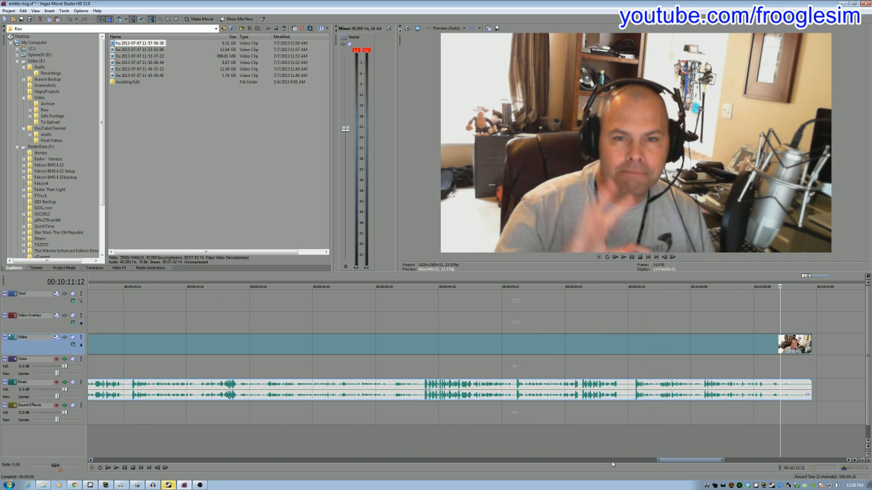
drag(667, 462, 699, 458)
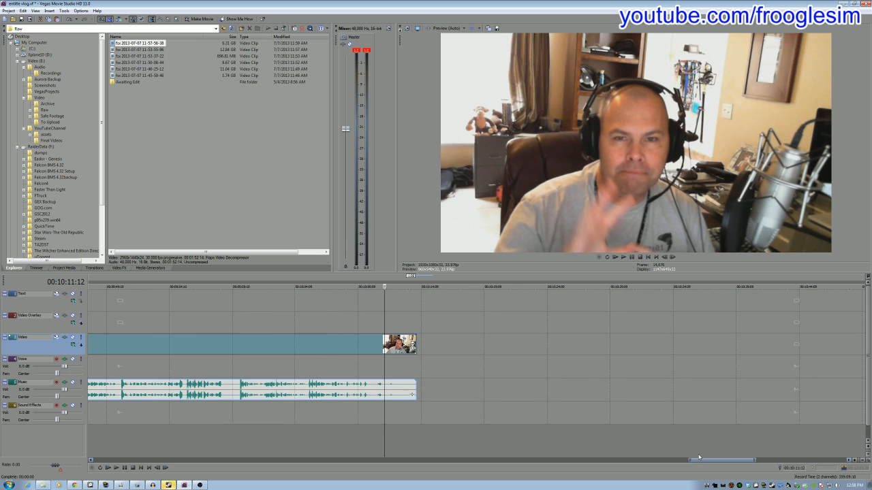
click(396, 410)
key(s)
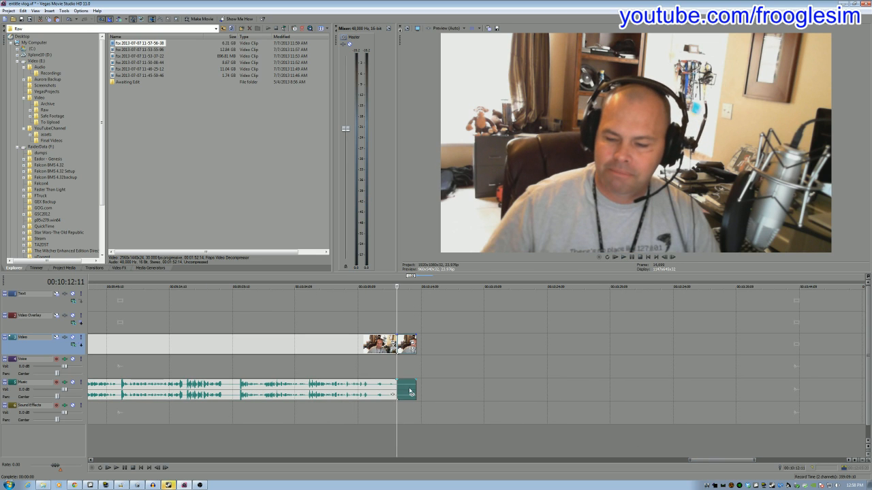
key(Delete)
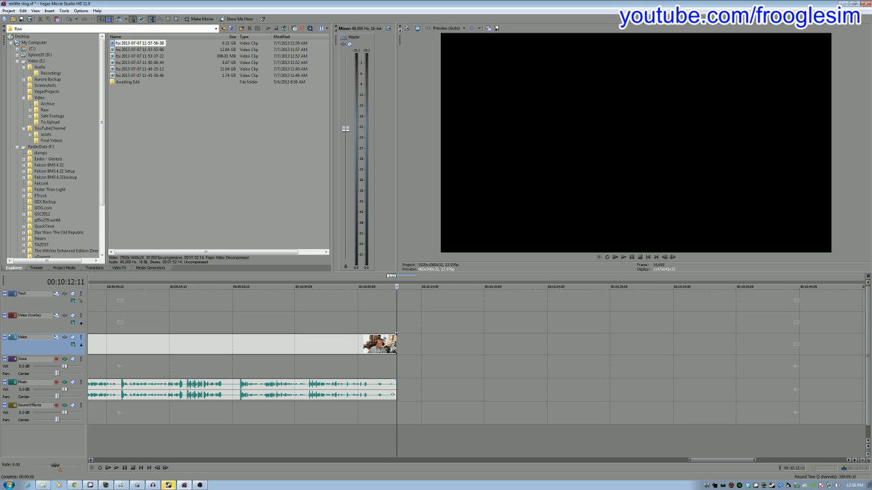
- Fade out the end of the webcam video over about 3 seconds, fade out its audio more briefly, and play the ending
drag(398, 334, 352, 335)
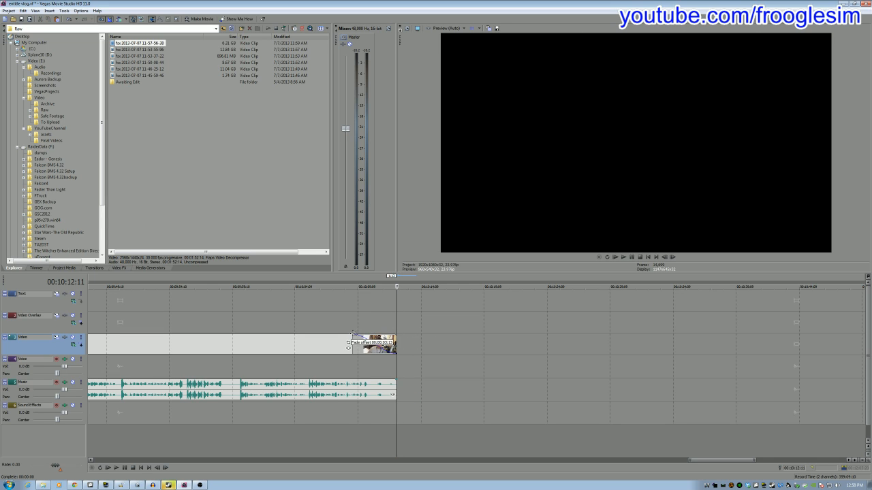
drag(396, 380, 369, 379)
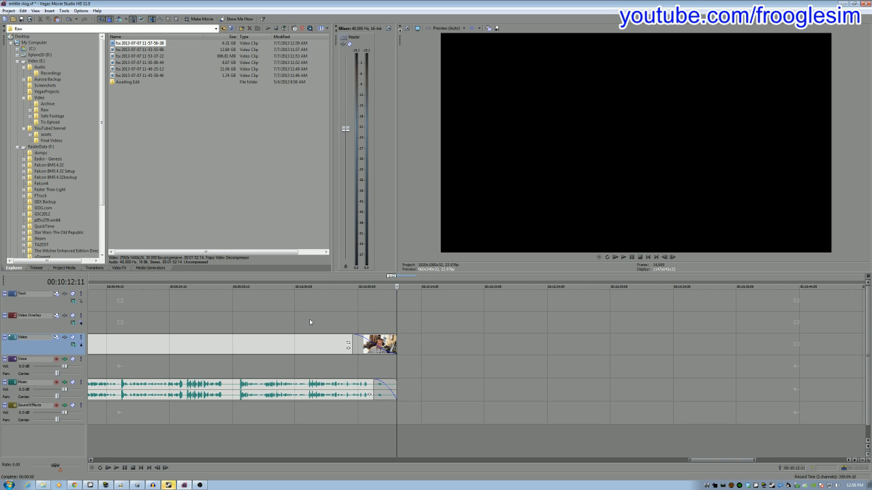
click(291, 318)
key(space)
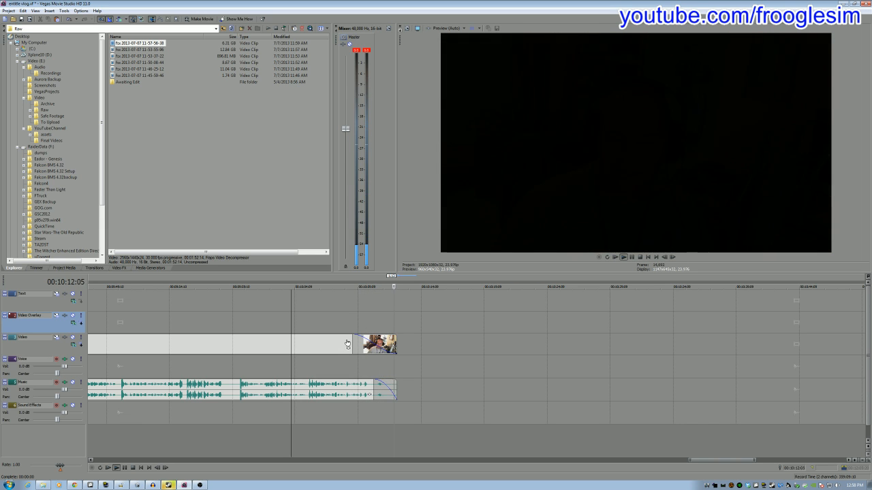
key(space)
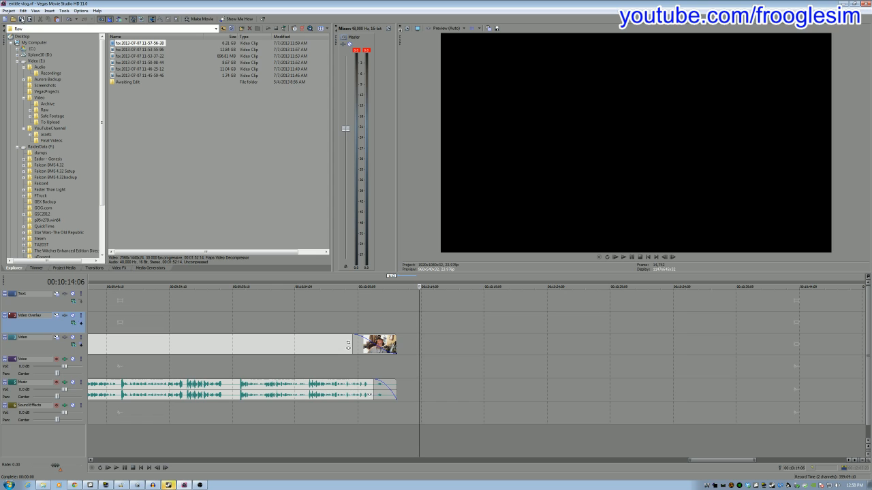
click(394, 321)
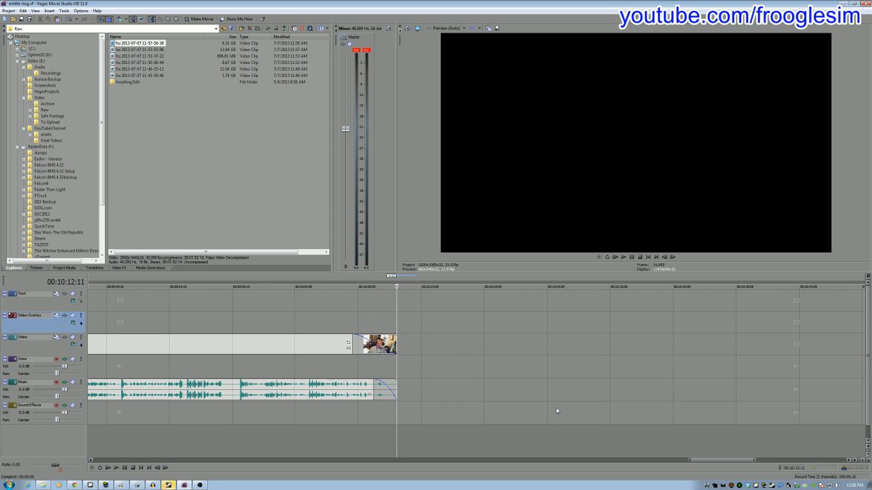
- Start rendering the project as entitle vlog.mp4 with the Internet 1920x1080-25p template, and cancel the render
mouse_move(719, 460)
mouse_down()
mouse_move(730, 461)
mouse_move(253, 460)
mouse_move(135, 451)
mouse_move(702, 458)
mouse_up()
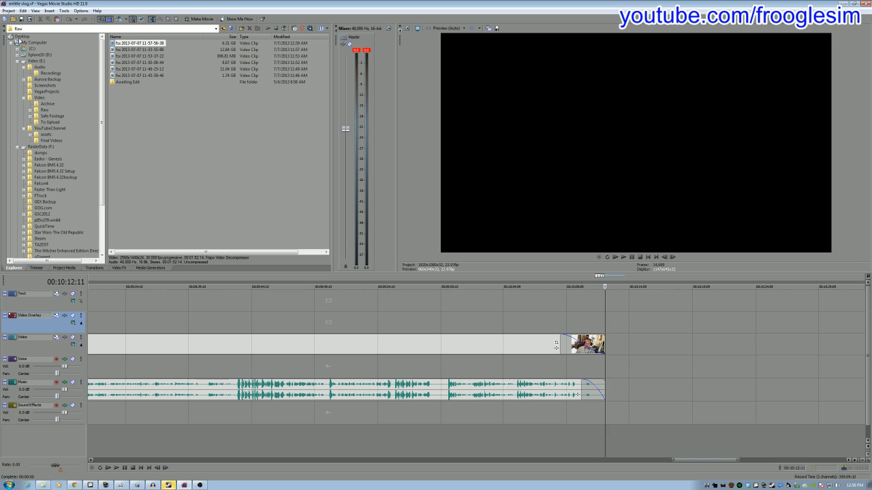
click(12, 11)
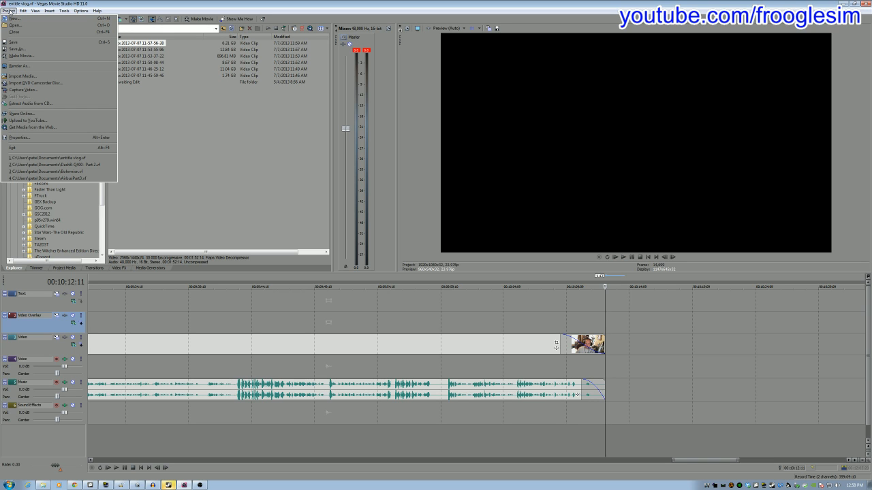
click(24, 55)
click(384, 224)
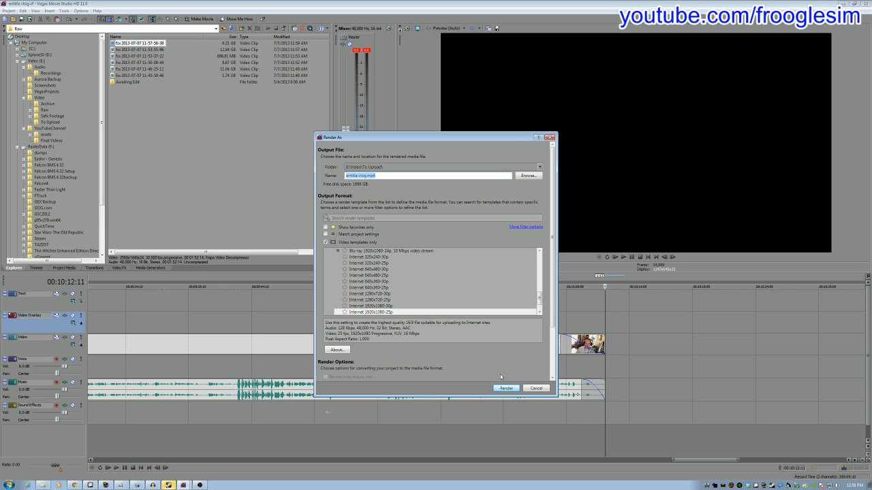
click(507, 388)
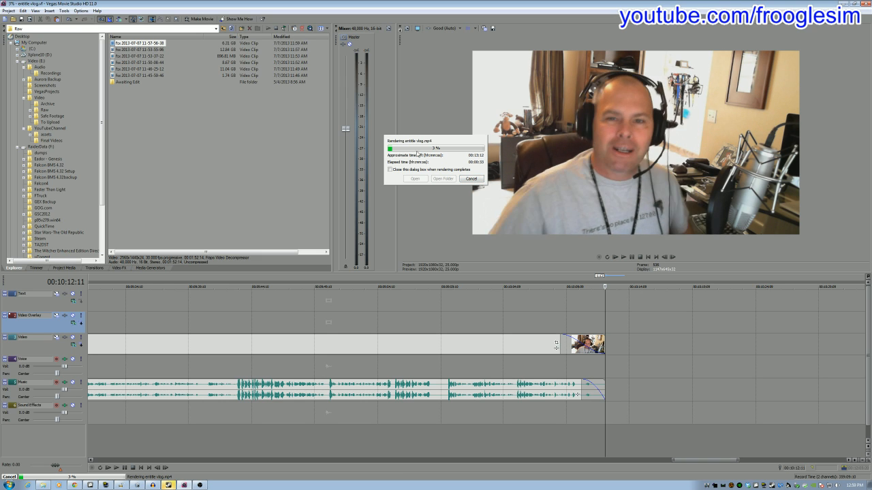
click(471, 180)
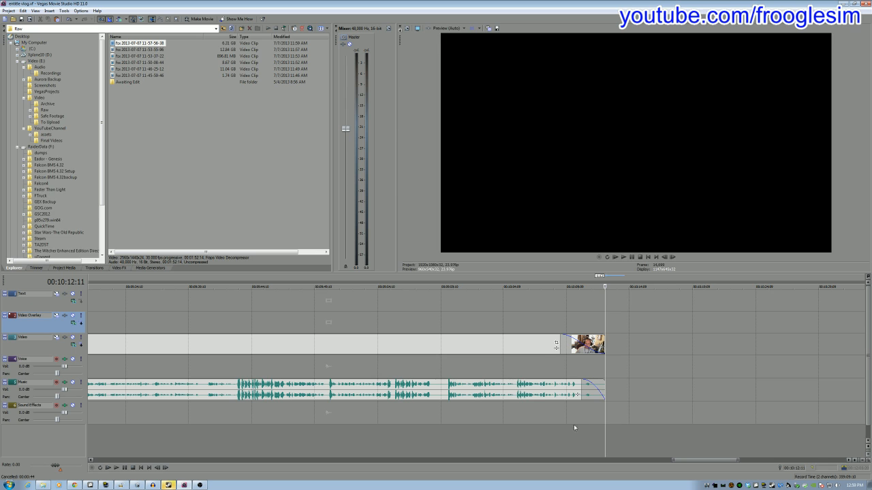
- Play the opening from the project start and check the webcam cut near 00:00:28 and the first image overlay
drag(708, 462, 103, 467)
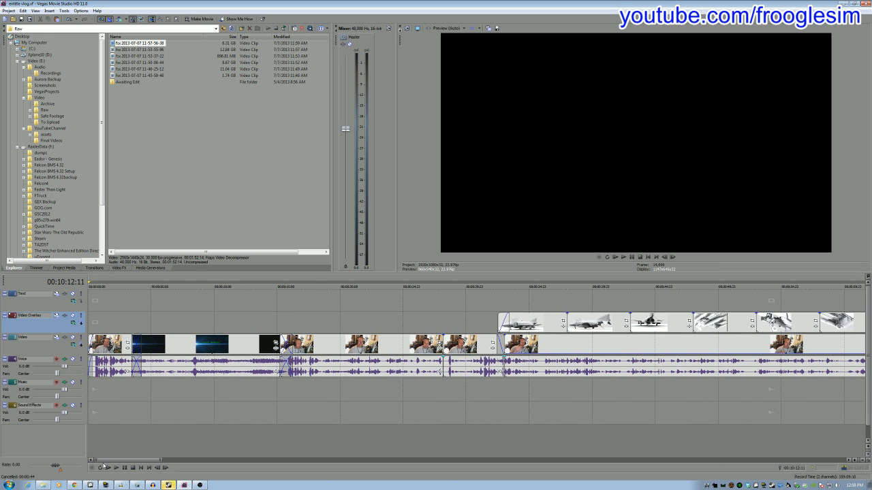
click(90, 387)
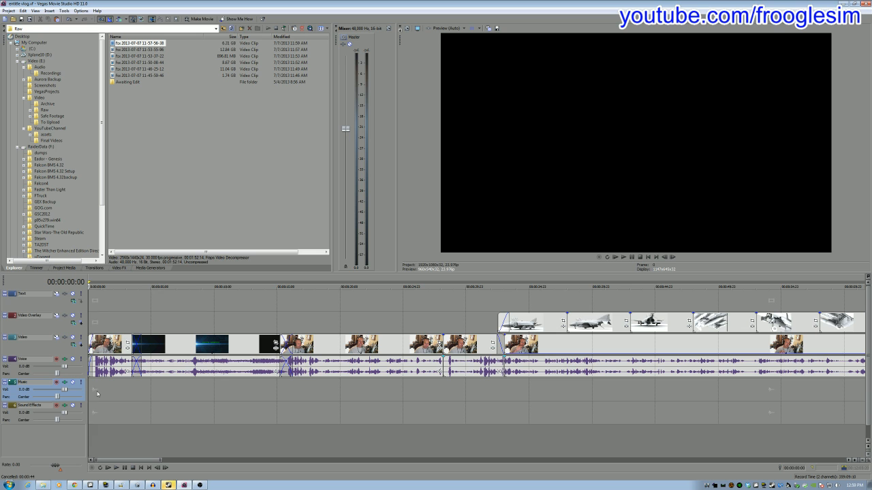
key(space)
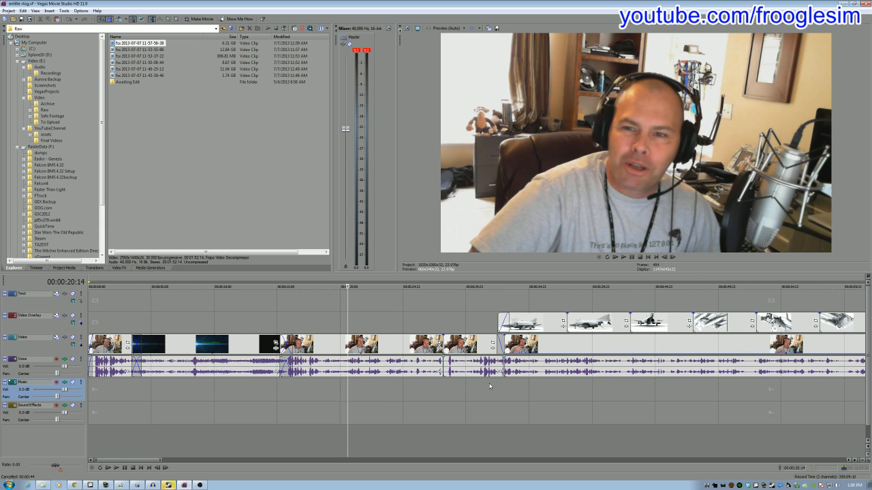
click(490, 386)
click(436, 386)
key(space)
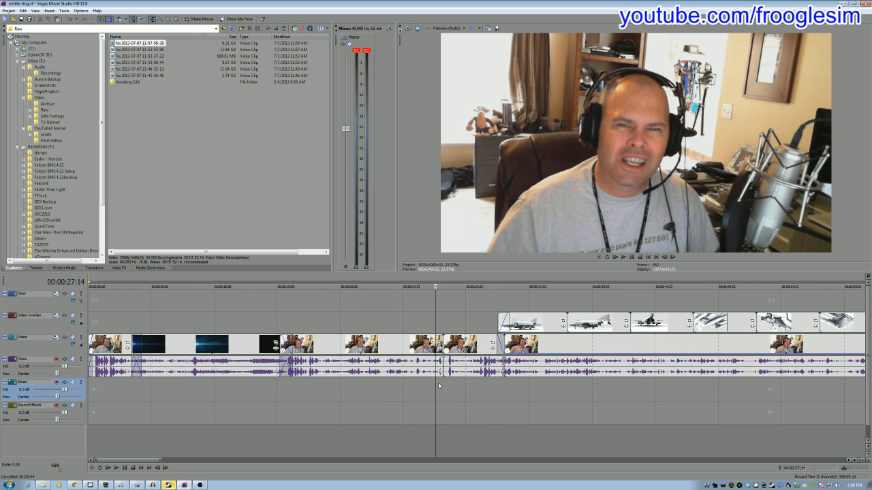
key(Return)
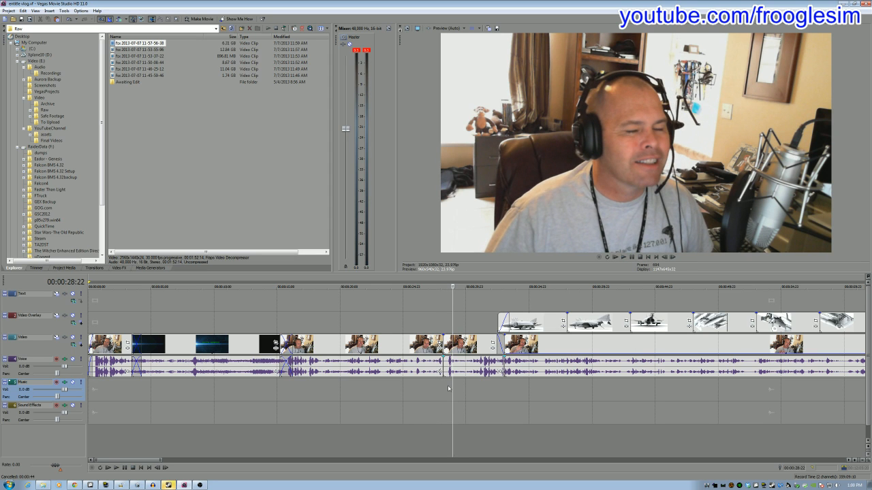
click(493, 381)
key(space)
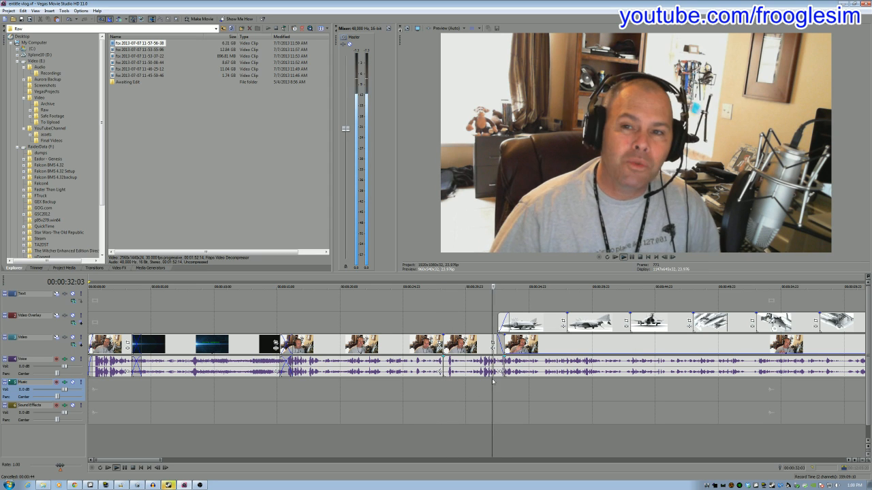
key(Return)
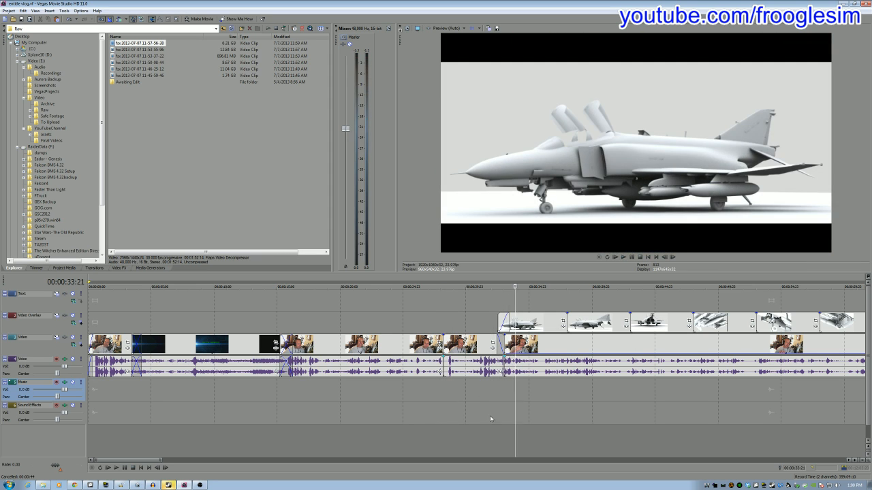
- Play across the transition between the first two flight simulator overlay clips near 00:02:07
click(152, 455)
drag(154, 461, 245, 471)
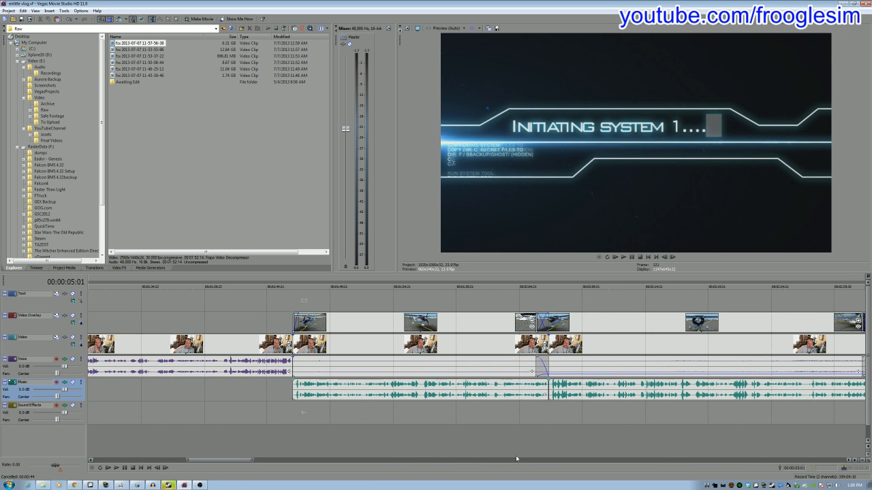
click(539, 413)
key(space)
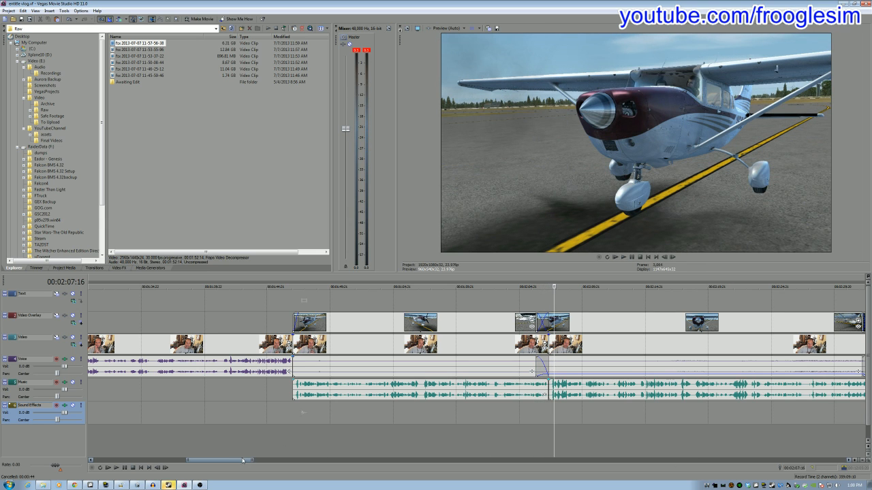
- Nudge the Cirrus exterior overlay clip at the 00:02:59 transition, and play across its closing transition near 00:03:20
drag(243, 461, 292, 466)
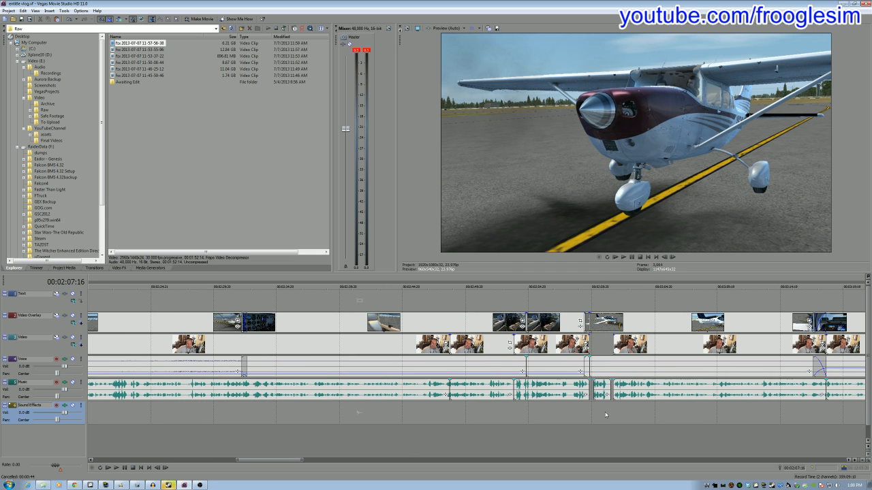
click(579, 421)
key(space)
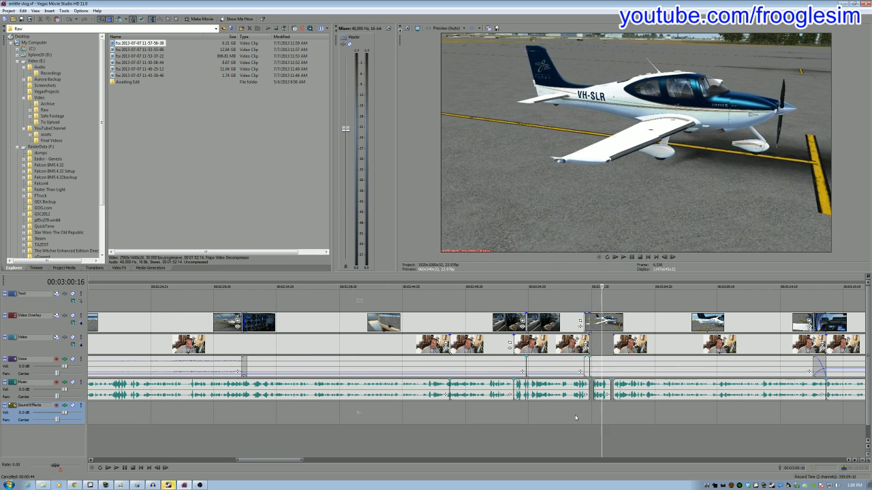
click(571, 416)
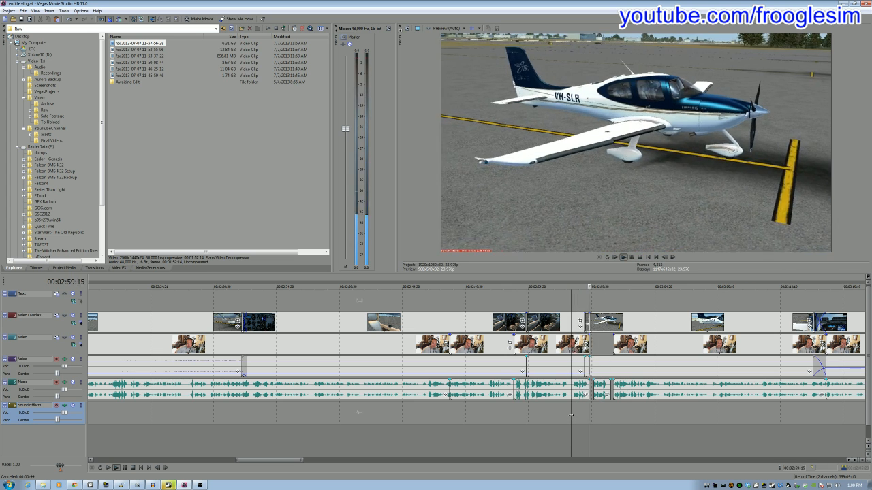
mouse_move(630, 327)
mouse_down()
mouse_move(652, 325)
mouse_move(632, 329)
mouse_up()
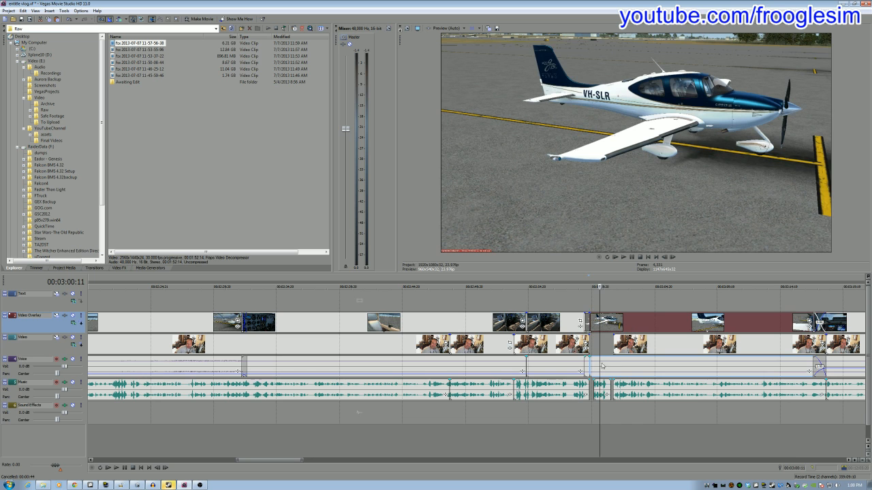
click(789, 305)
key(space)
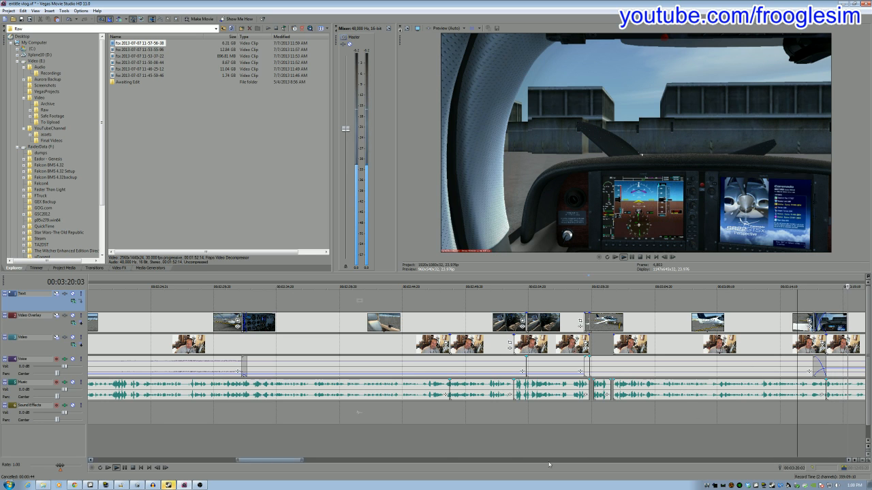
- Shorten the crossfade near 00:03:41 by moving the exterior aircraft overlay clip slightly later, and play across it
drag(252, 461, 281, 461)
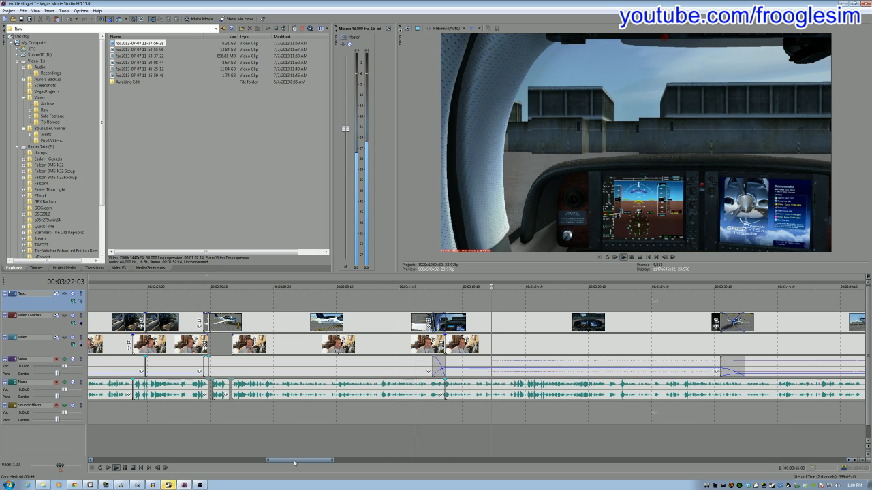
key(space)
click(717, 444)
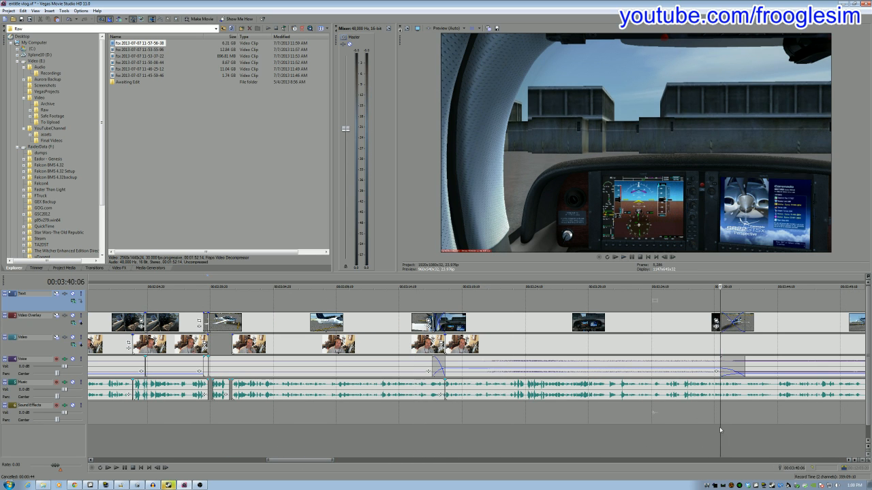
key(space)
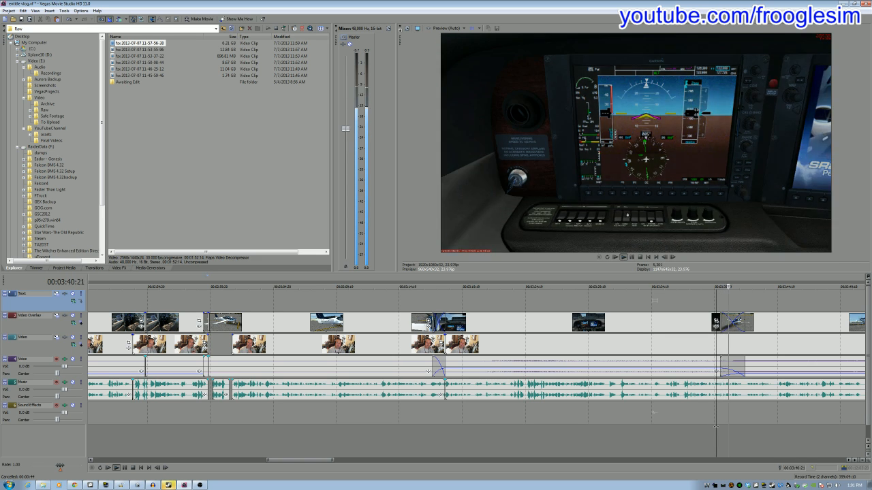
key(space)
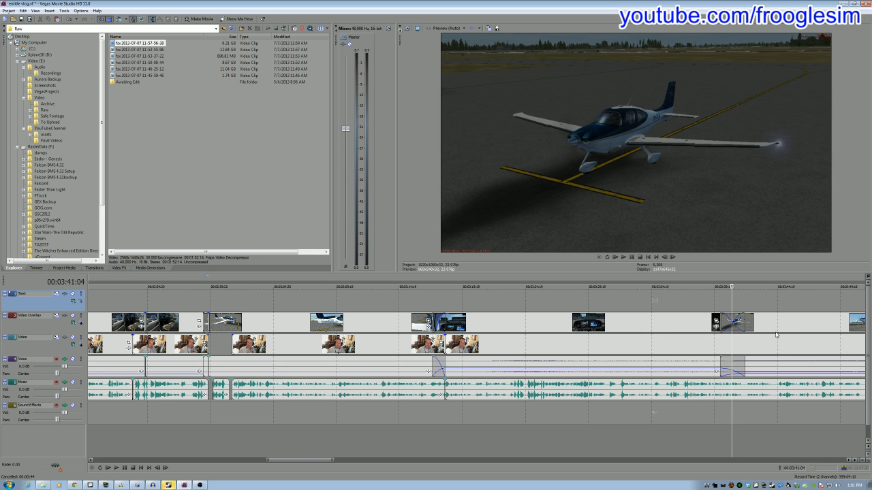
mouse_move(790, 329)
mouse_down()
mouse_move(821, 327)
mouse_move(804, 329)
mouse_up()
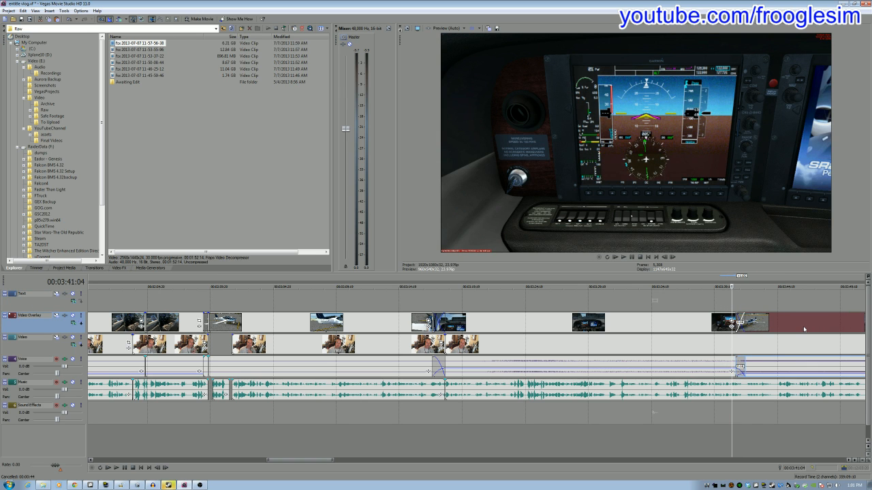
click(720, 303)
key(space)
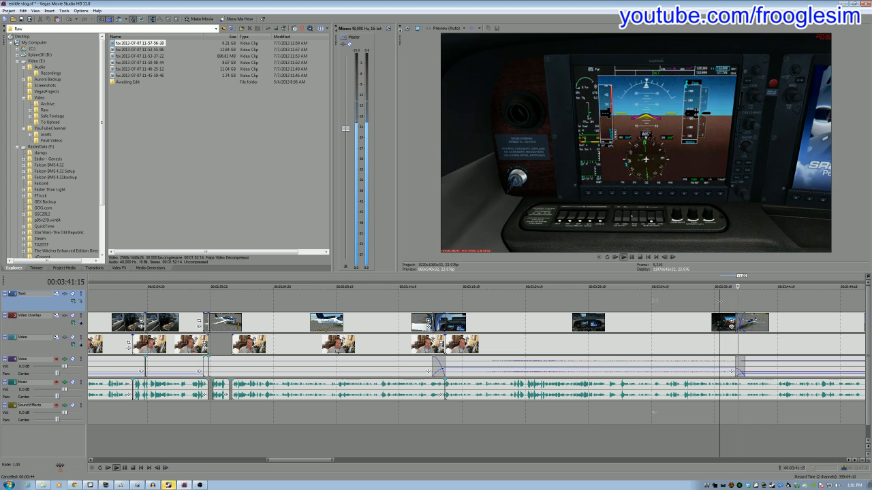
- Refine the overlap between the cockpit and exterior aircraft overlay clips near 00:03:41 by repositioning the exterior clip
key(space)
drag(774, 322, 747, 329)
click(733, 307)
key(space)
key(Return)
drag(742, 325, 761, 323)
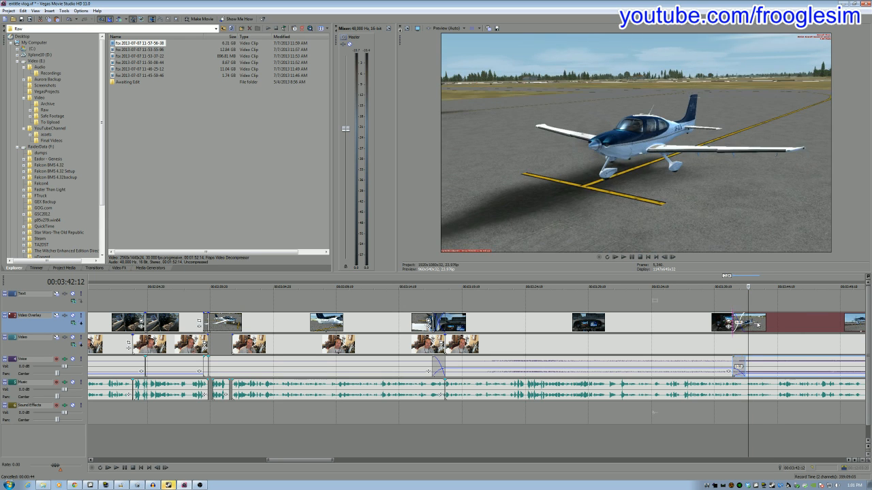
- Play across the crossfade between the cockpit and exterior aircraft overlay clips near 00:03:41
click(730, 307)
key(space)
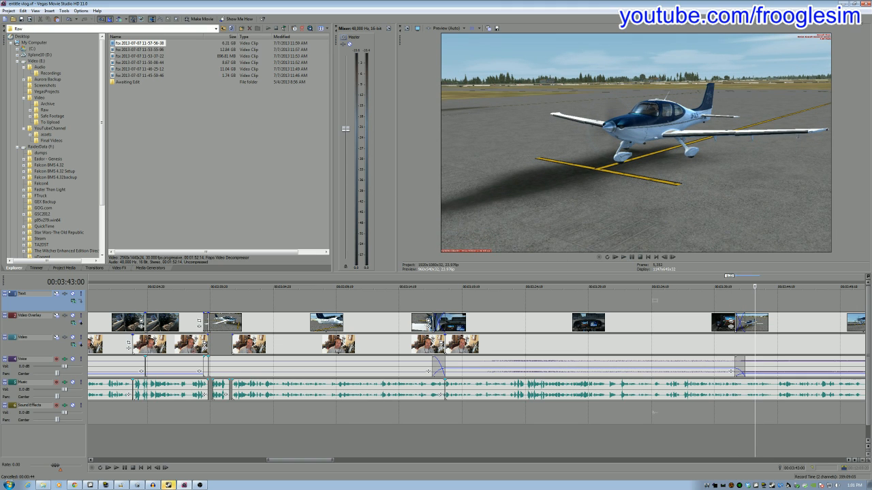
- Restart Vegas Movie Studio and reopen the recent entitle vlog project
key(alt+F4)
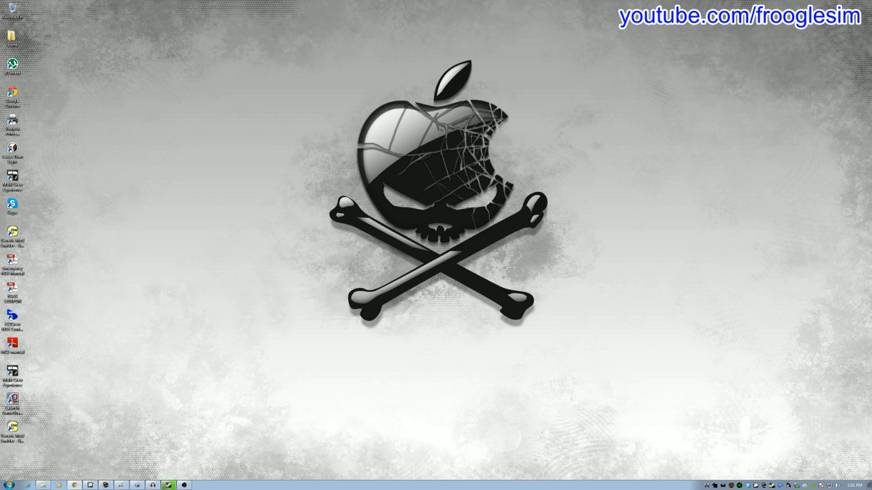
click(10, 484)
click(35, 410)
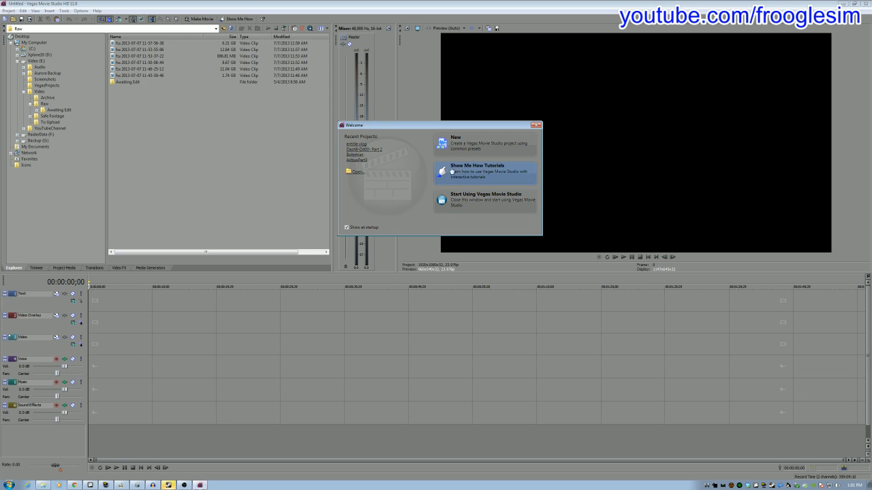
click(361, 145)
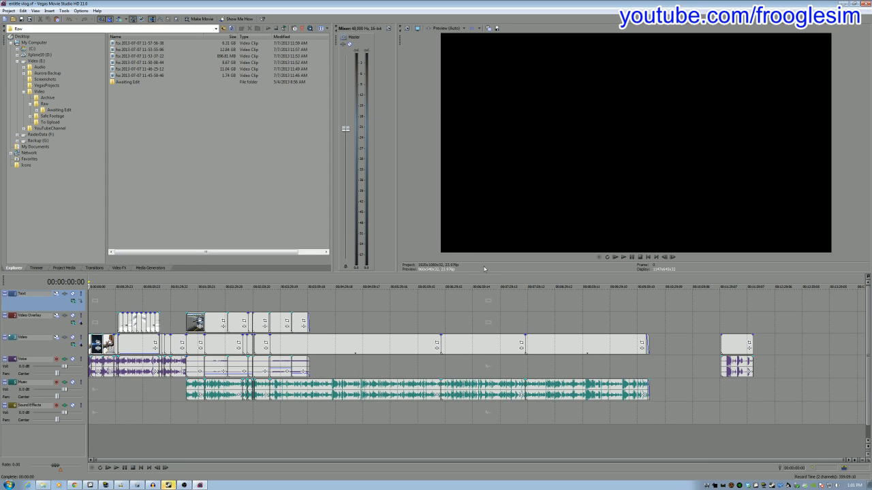
- Play from the 00:03:41 overlay crossfade through the exterior aircraft clip's fade into the webcam footage near 00:04:01
click(291, 304)
scroll(392, 317, up, 2)
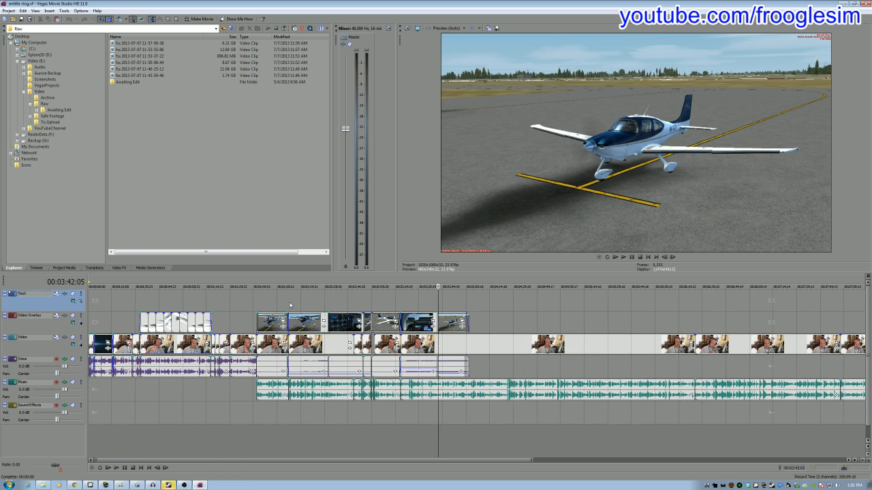
scroll(391, 316, up, 3)
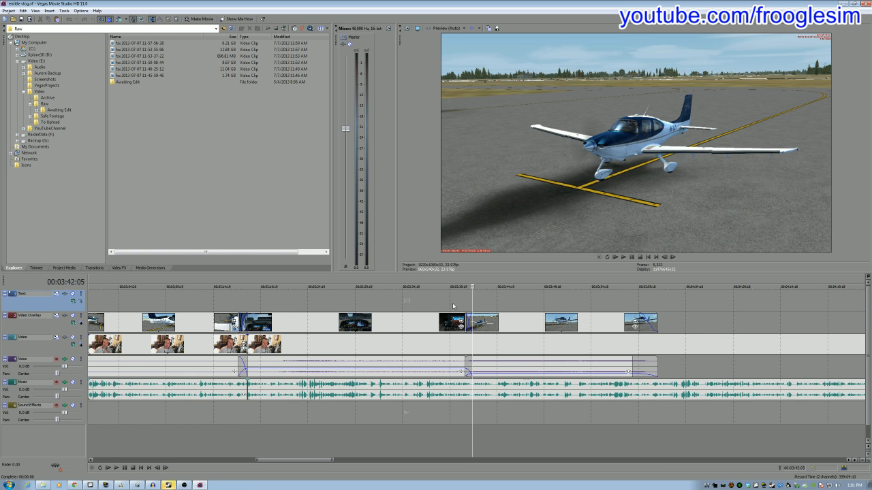
click(452, 305)
key(space)
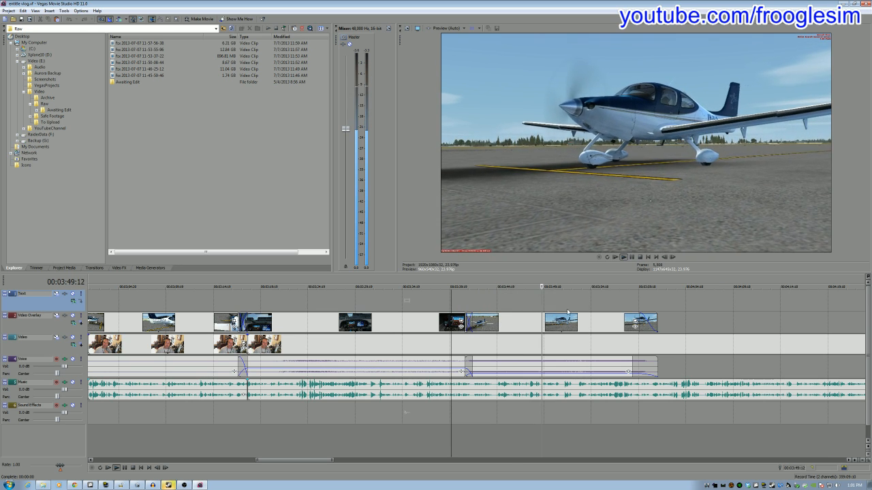
scroll(593, 321, down, 2)
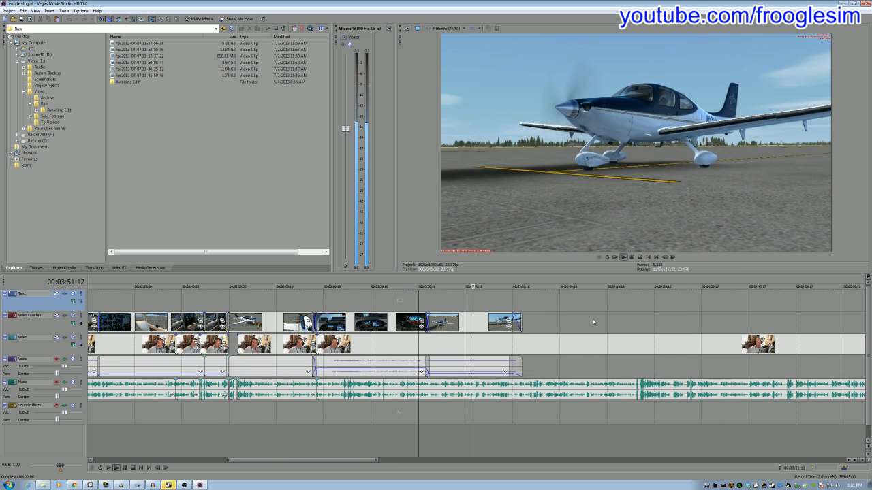
scroll(593, 321, down, 1)
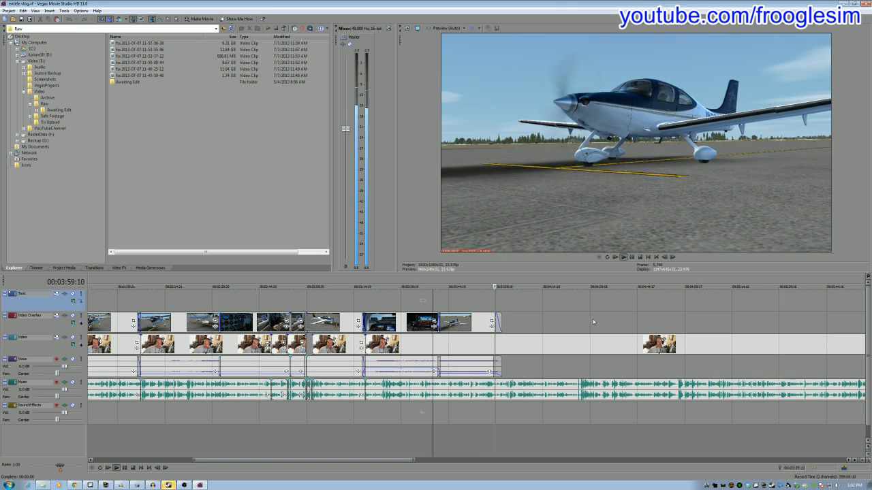
key(Return)
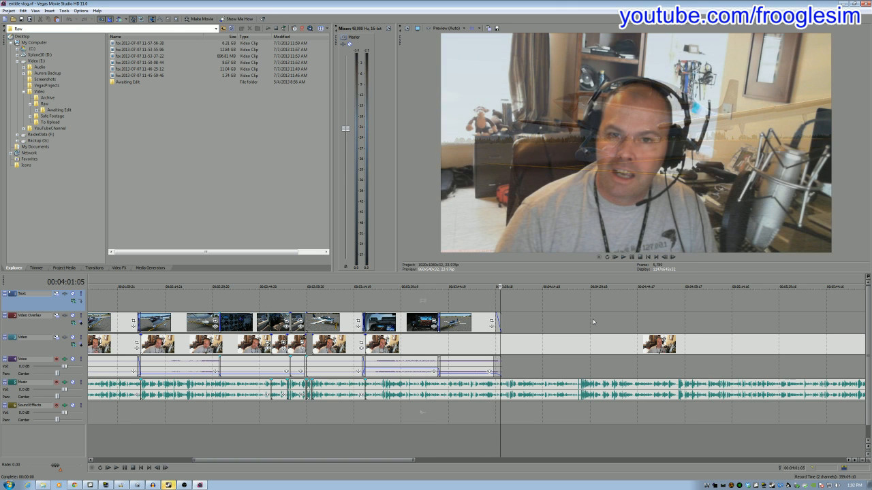
scroll(553, 329, down, 2)
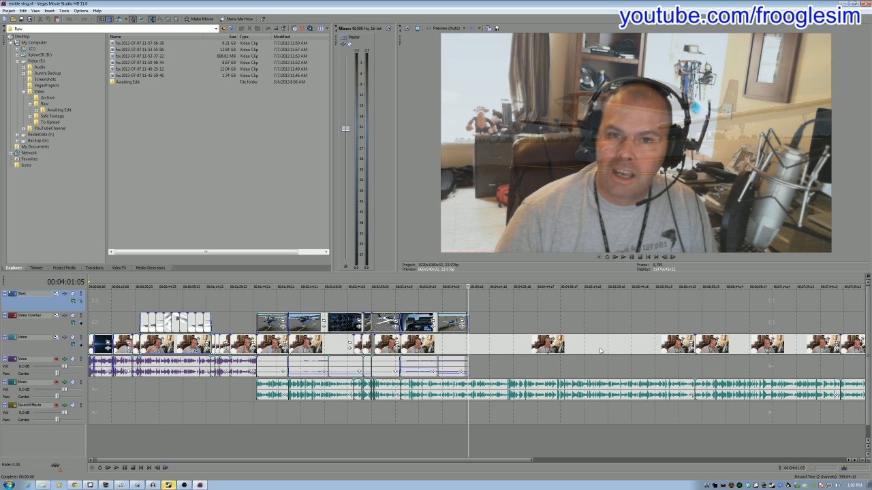